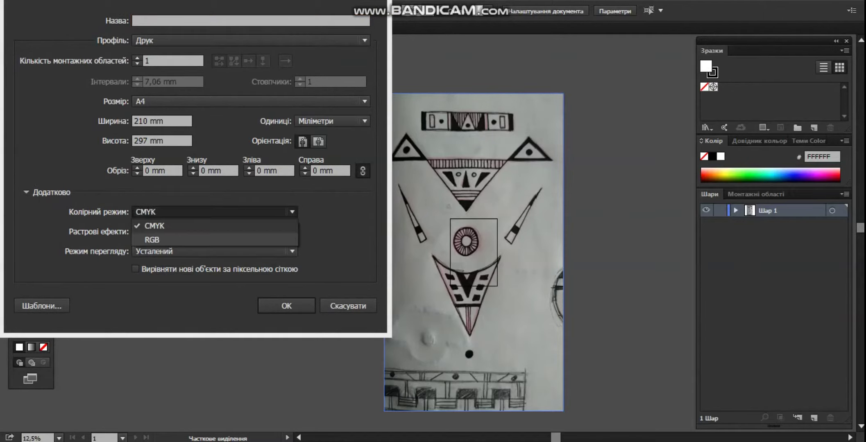
Create a new A4 document in RGB colour mode and copy the sketch photo from IMG_20200610_181450.jpg into it
left_click(214, 240)
key("Return")
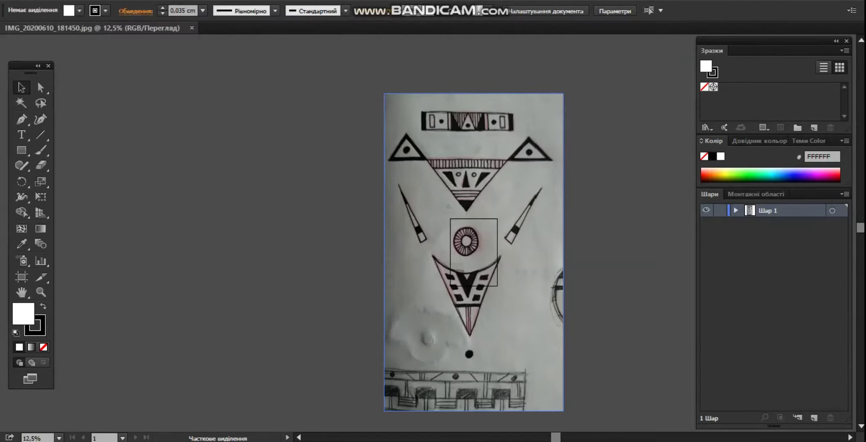
left_click(92, 28)
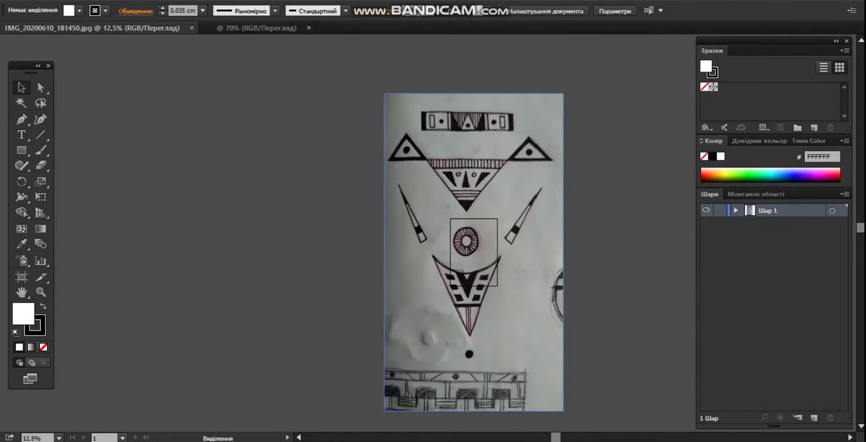
key("ctrl+a")
key("ctrl+Tab")
key("ctrl+v")
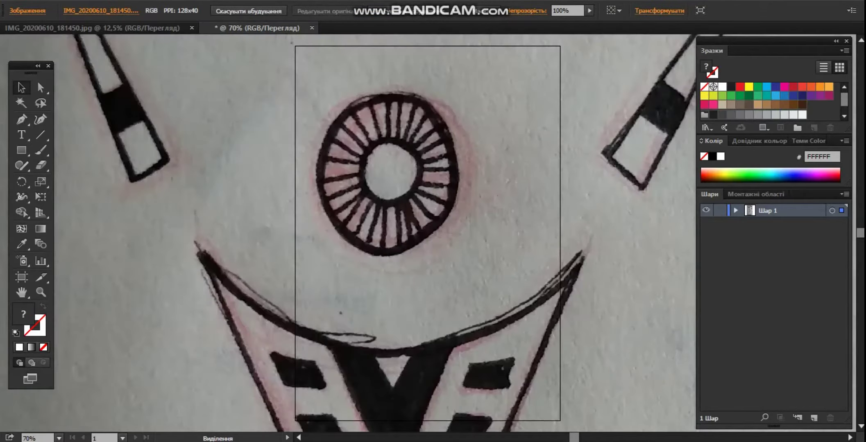
Scale the sketch photo down proportionally and position it over the artboard so the mask drawing fits the page
key("ctrl+minus")
key("ctrl+minus")
key("ctrl+minus")
key("ctrl+minus")
key("ctrl+minus")
key("ctrl+minus")
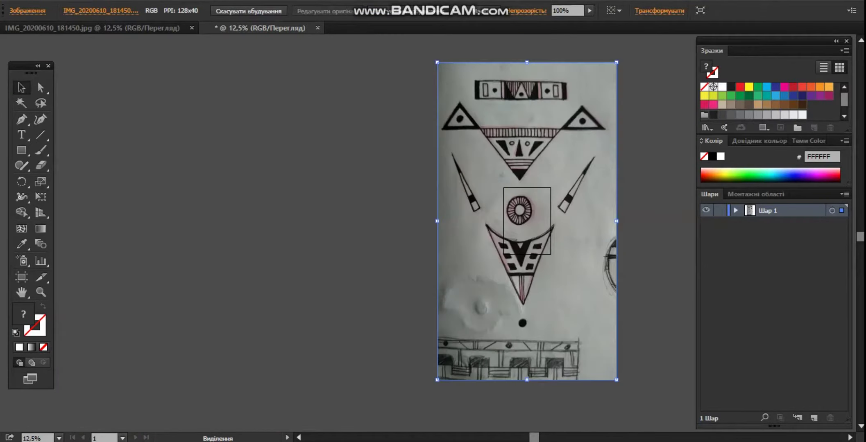
left_click_drag(616, 62, 502, 210)
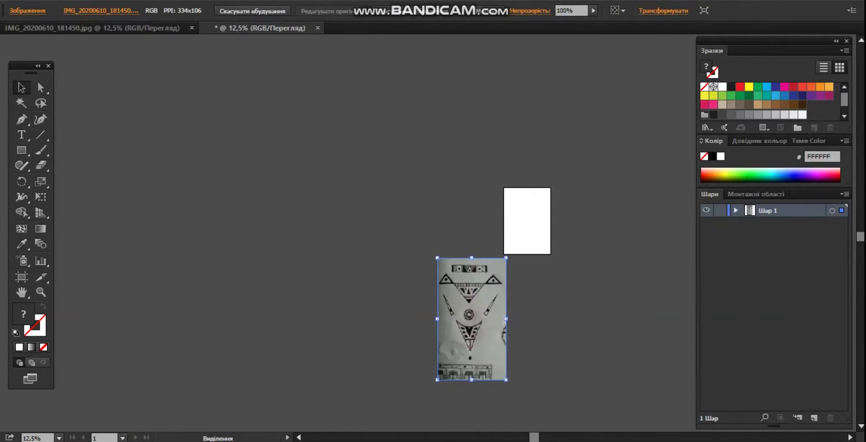
left_click_drag(501, 296, 559, 231)
left_click_drag(563, 193, 538, 240)
left_click_drag(517, 275, 447, 241)
key("ctrl+plus")
key("ctrl+plus")
scroll(547, 216, "up", 1)
Lock the layer holding the sketch photo and add a new layer above it for tracing
key("ctrl+shift+a")
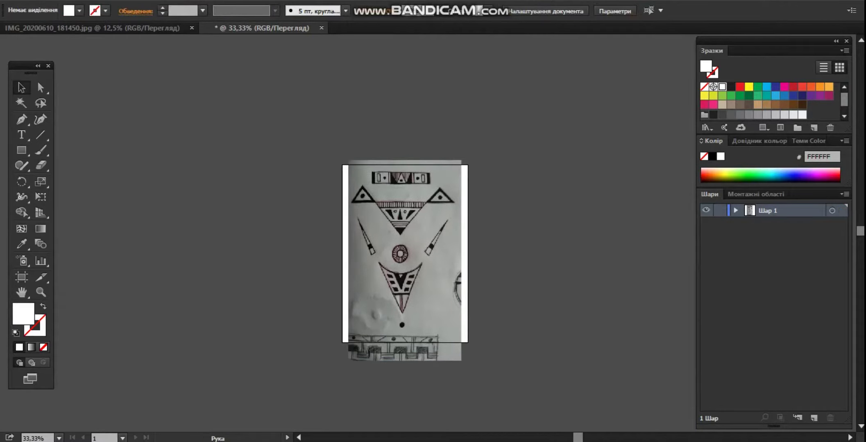
key("ctrl+plus")
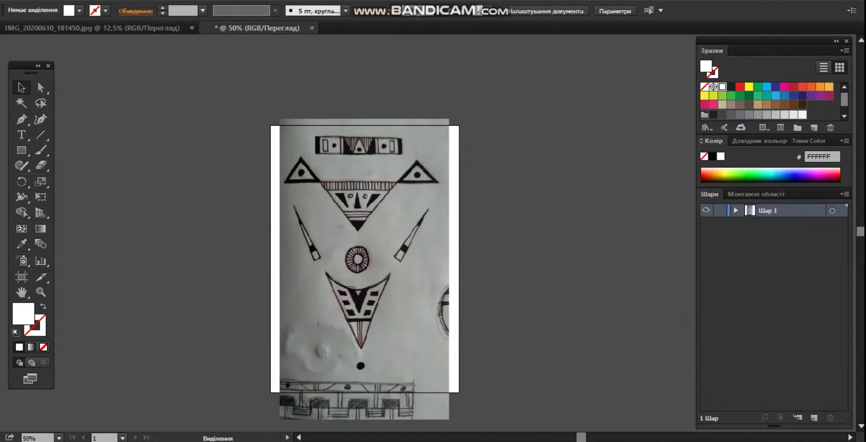
left_click(814, 417)
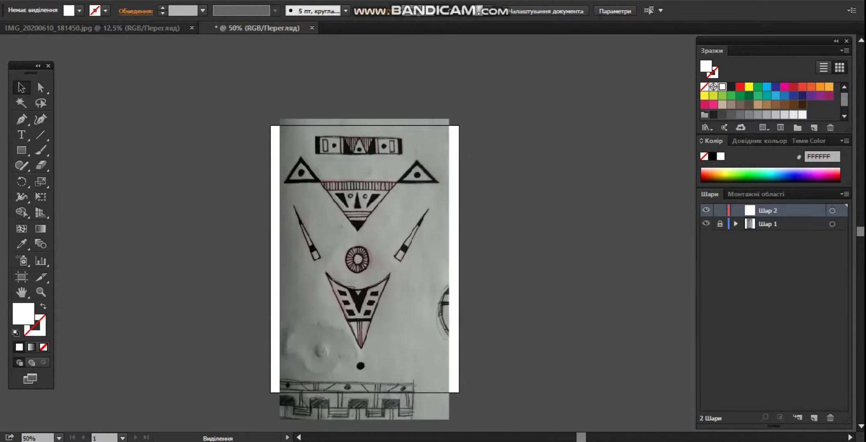
Show the rulers and place a vertical guide through the centre axis of the sketch
key("ctrl+plus")
key("ctrl+plus")
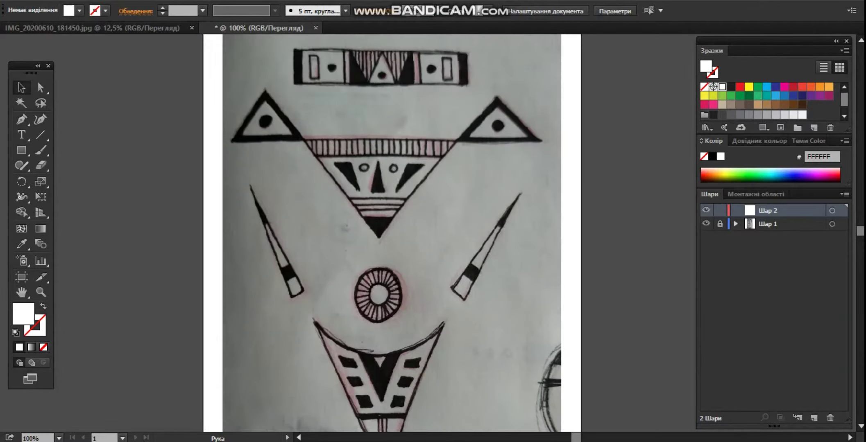
key("ctrl+r")
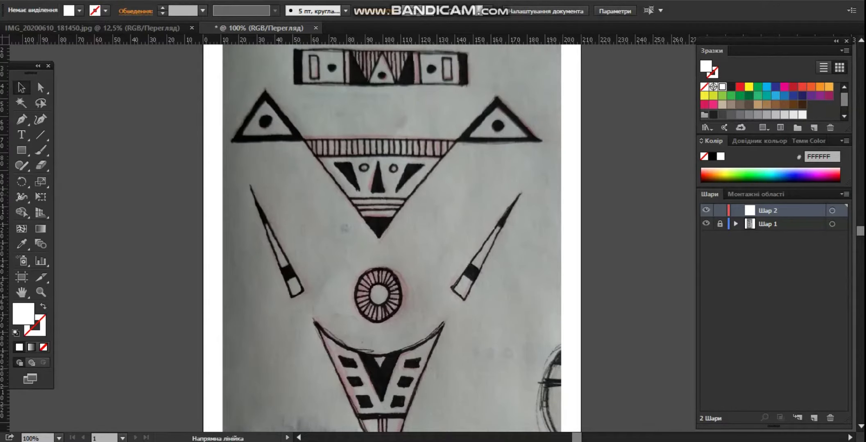
left_click_drag(380, 246, 382, 246)
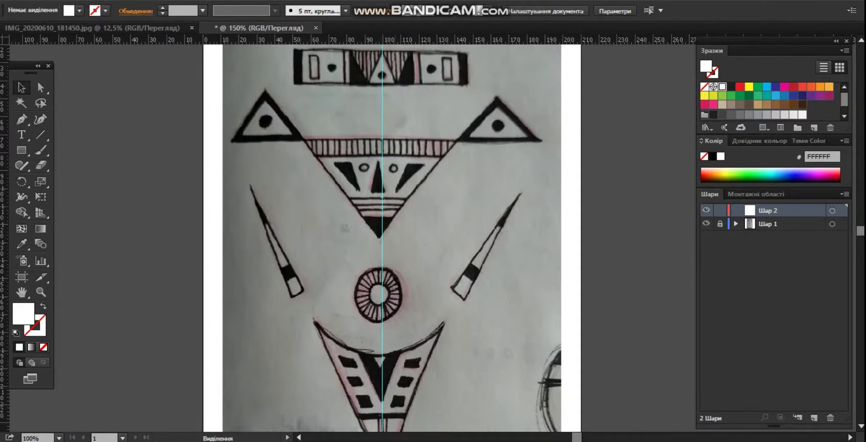
Draw a rectangle around the sketch's upper band, with no fill and a magenta EC008C stroke
scroll(391, 82, "up", 1)
left_click_drag(383, 76, 385, 192)
scroll(379, 190, "up", 1)
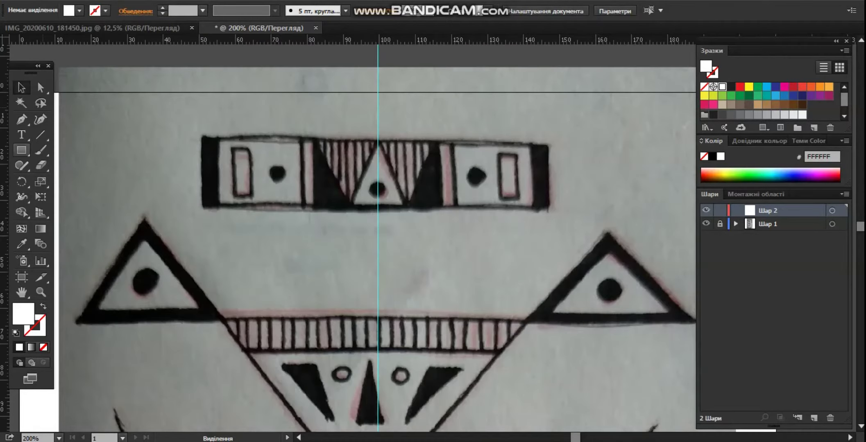
key("m")
left_click_drag(201, 133, 553, 212)
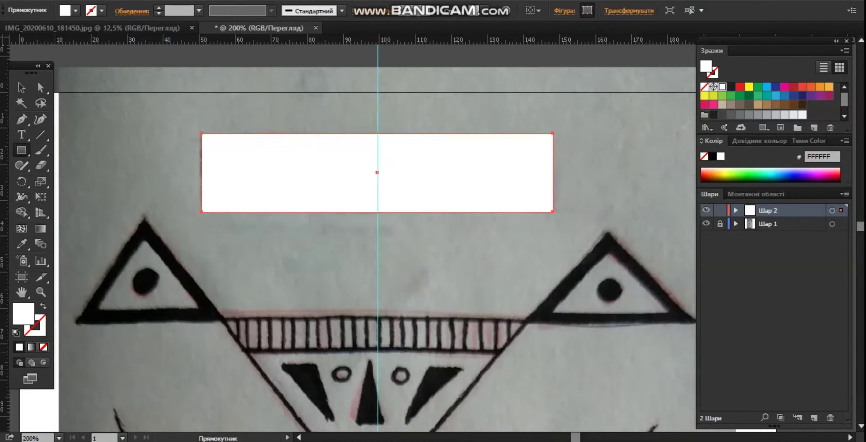
key("slash")
key("v")
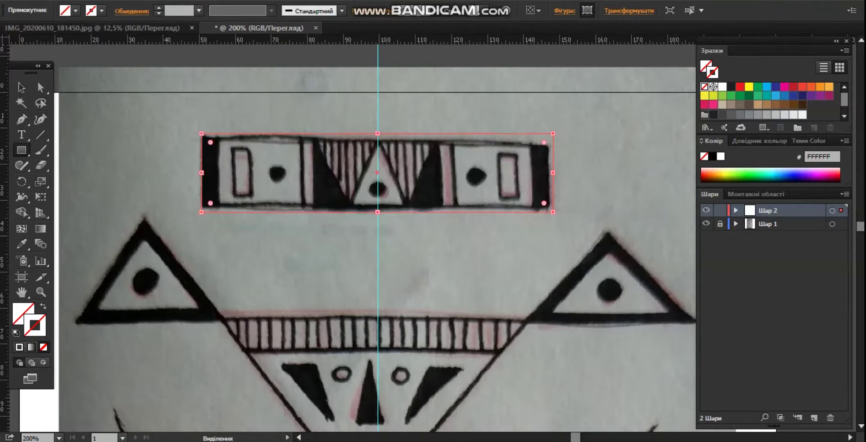
left_click(784, 87)
key("m")
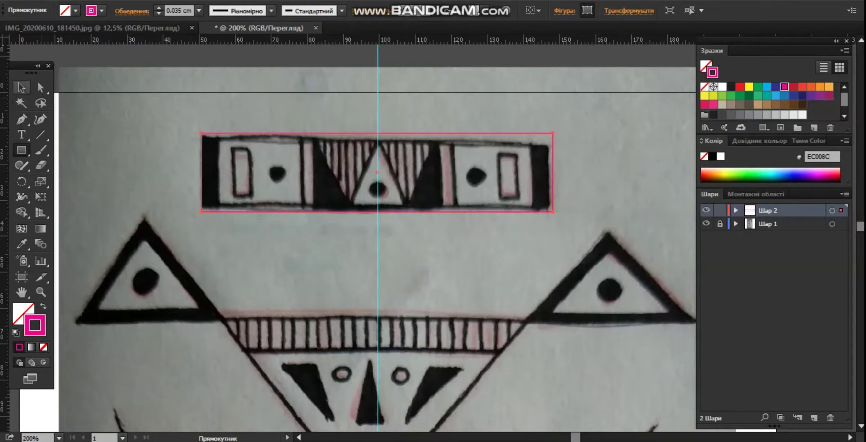
left_click(22, 87)
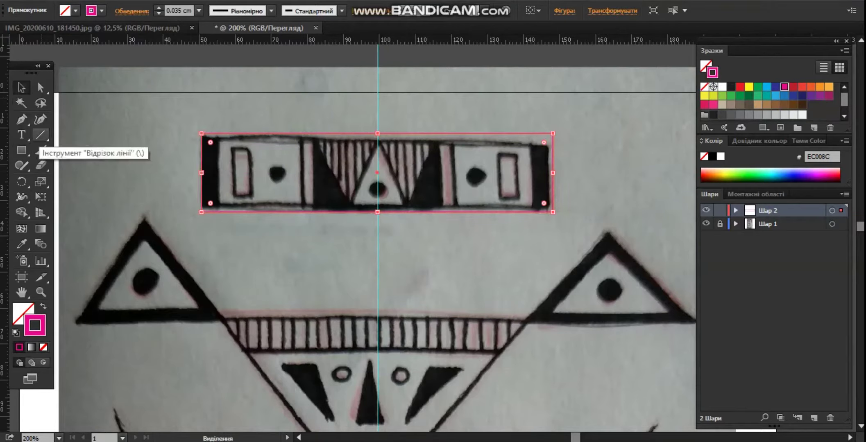
Draw one rectangle over the black block at the band's right end and a small upright one over the adjacent slot
left_click(21, 150)
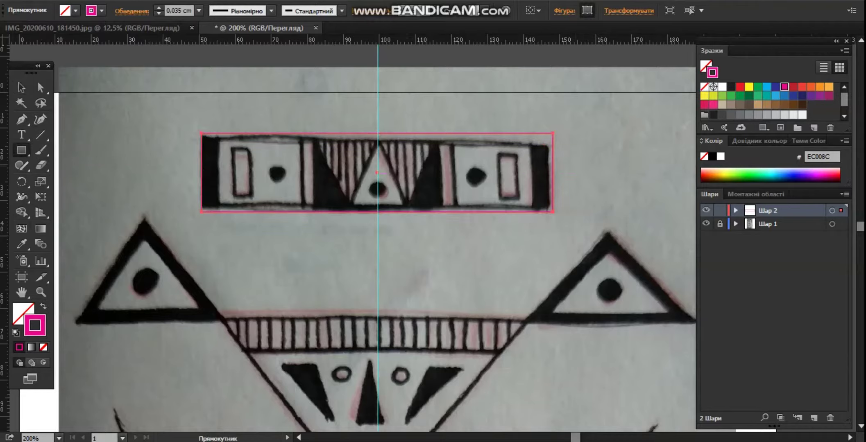
left_click_drag(553, 133, 534, 212)
left_click_drag(498, 154, 519, 201)
Place a horizontal guide through the centre point of the band's outer rectangle
key("ctrl+equal")
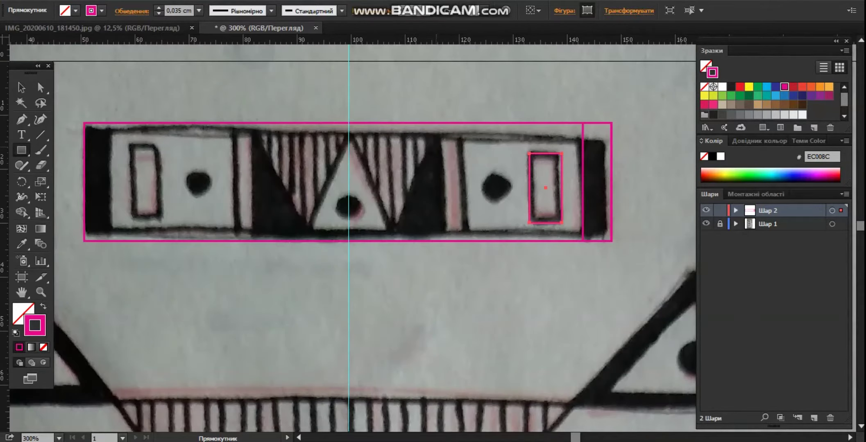
key("v")
double_click(401, 123)
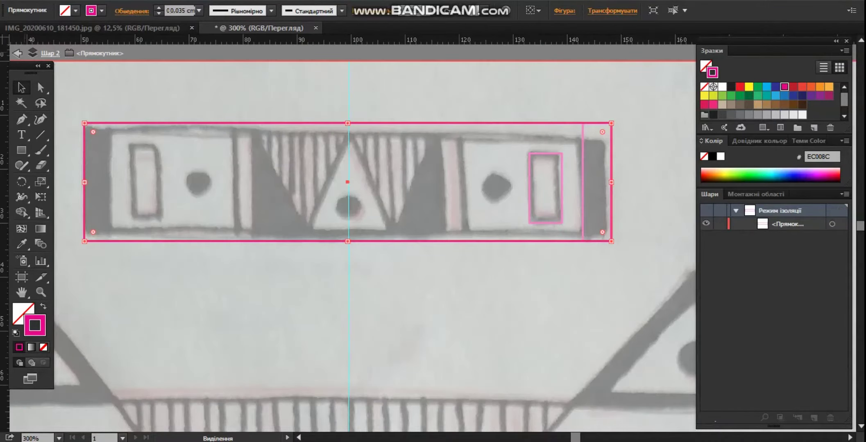
key("Escape")
key("Escape")
left_click(329, 123)
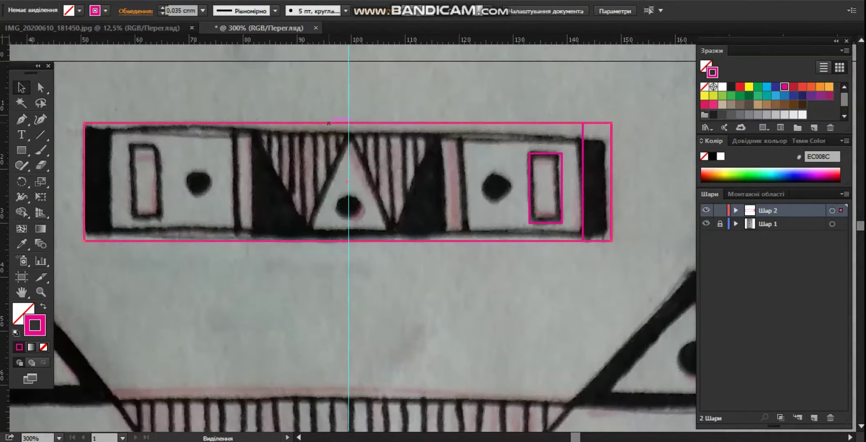
left_click_drag(346, 40, 347, 182)
Nudge the small upright rectangle up until it is centred on the horizontal guide
left_click(529, 200)
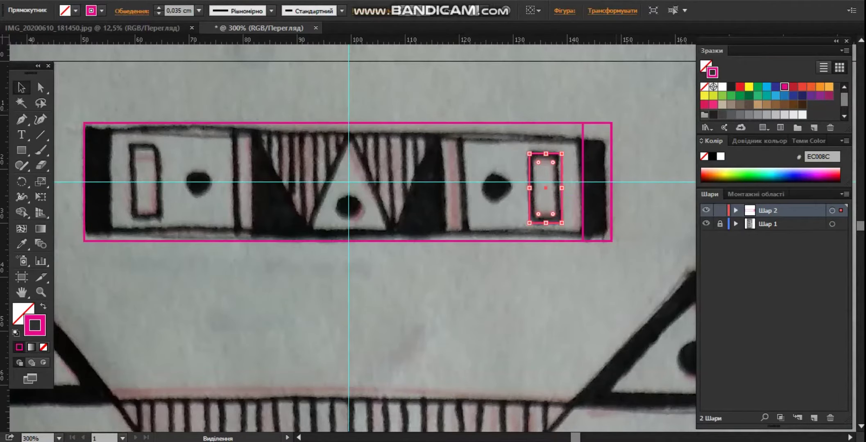
key("Up")
key("Up")
key("Up")
left_click(616, 111)
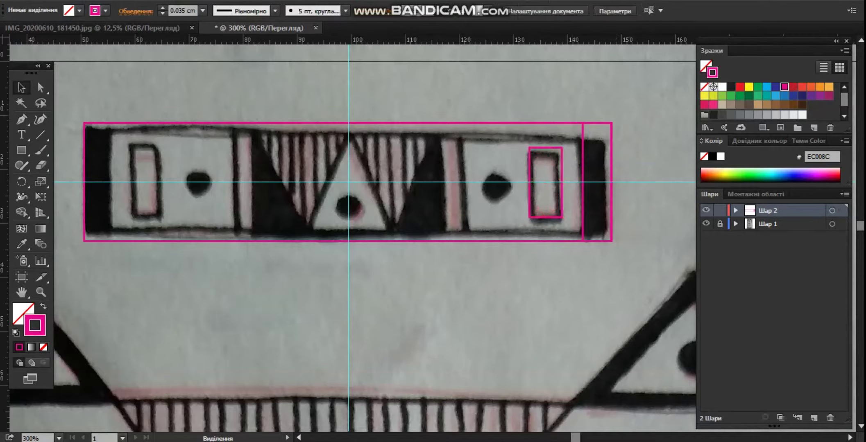
Draw a circle over the band's right-hand dot and nudge it up to centre it on the horizontal guide
left_click_drag(21, 150, 65, 182)
left_click_drag(480, 172, 510, 203)
key("Up")
key("Up")
key("Up")
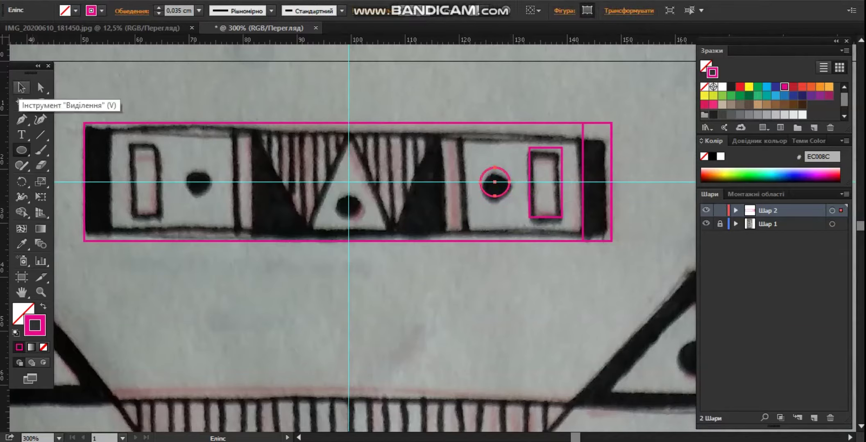
left_click(21, 88)
Draw a narrow full-height rectangle over the pink stripe right of the band's centre and nudge it slightly right
left_click_drag(21, 150, 78, 150)
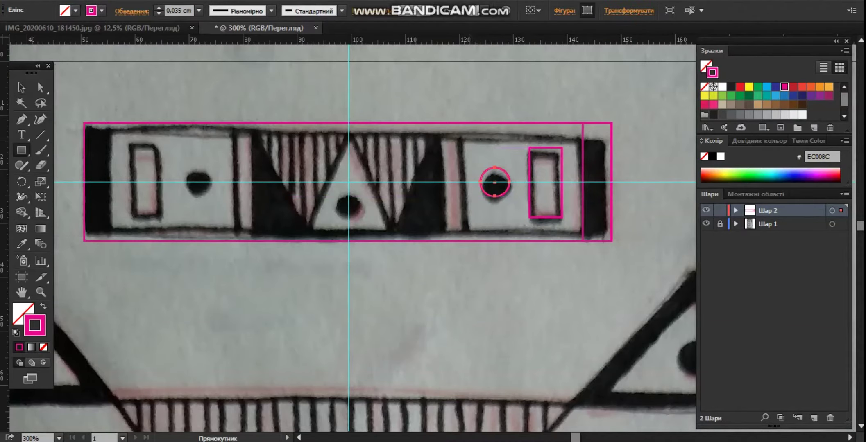
left_click_drag(462, 123, 440, 241)
key("v")
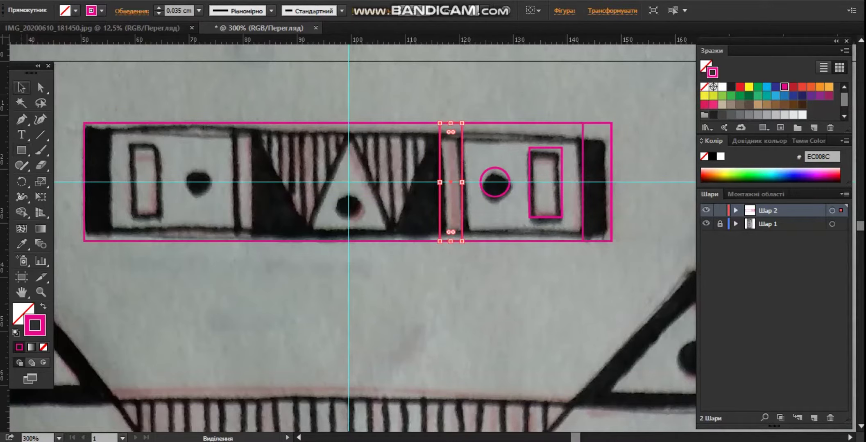
key("Right")
key("Right")
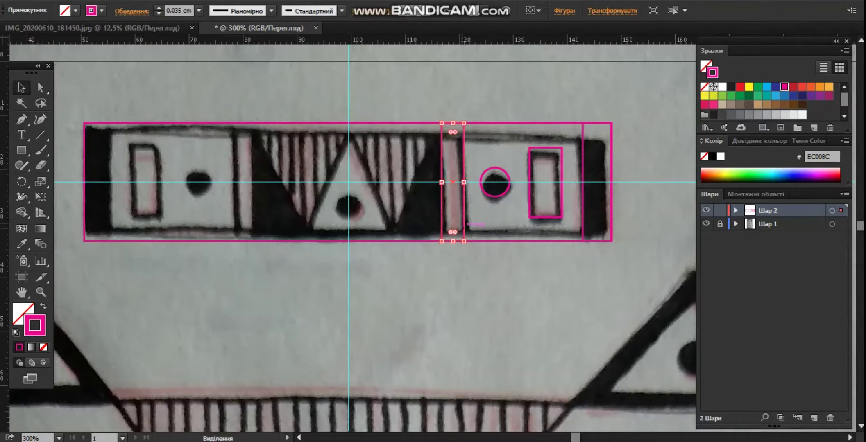
left_click(444, 288)
left_click_drag(444, 287, 466, 290)
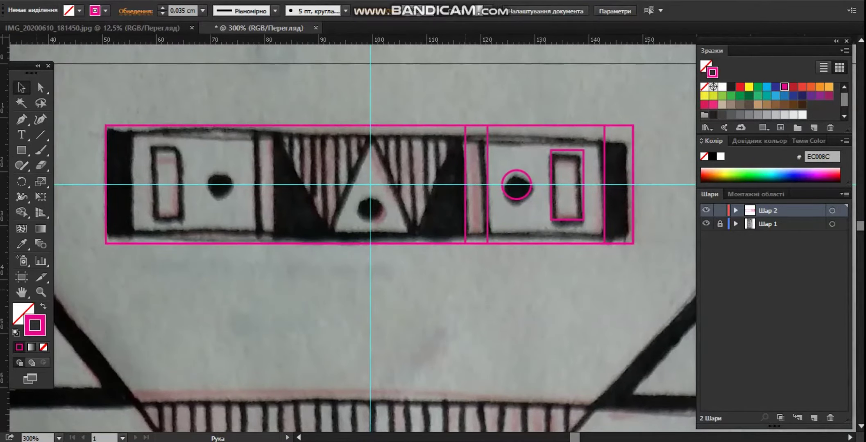
left_click(21, 150)
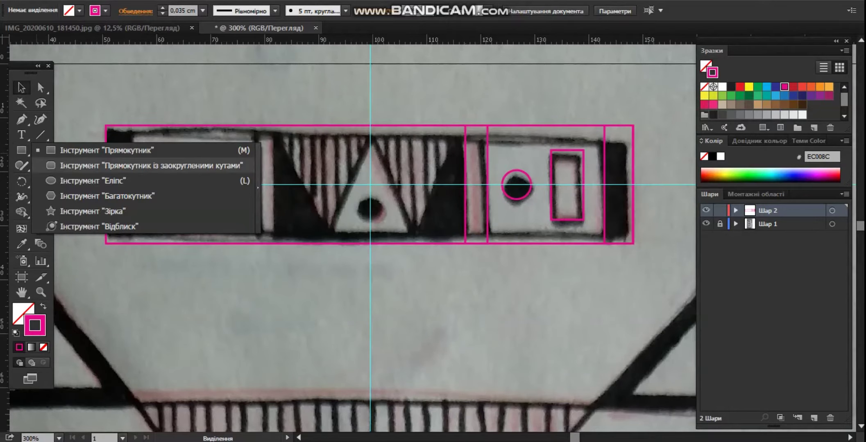
left_click(103, 196)
left_click_drag(324, 145, 386, 195)
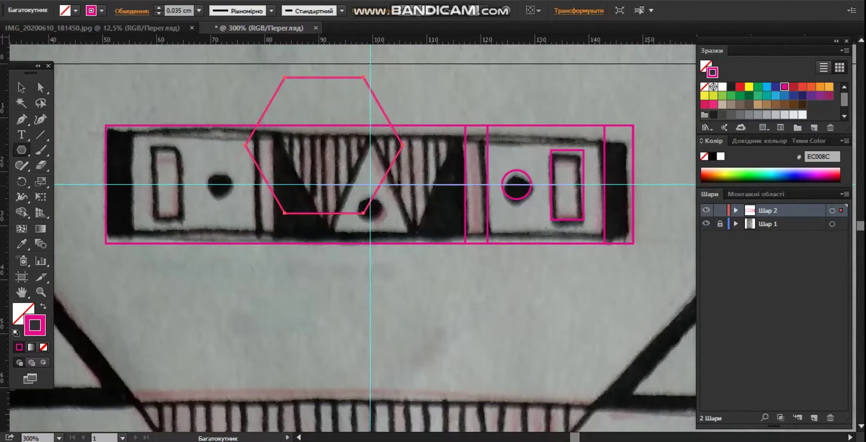
key("ctrl+z")
left_click_drag(21, 150, 41, 149)
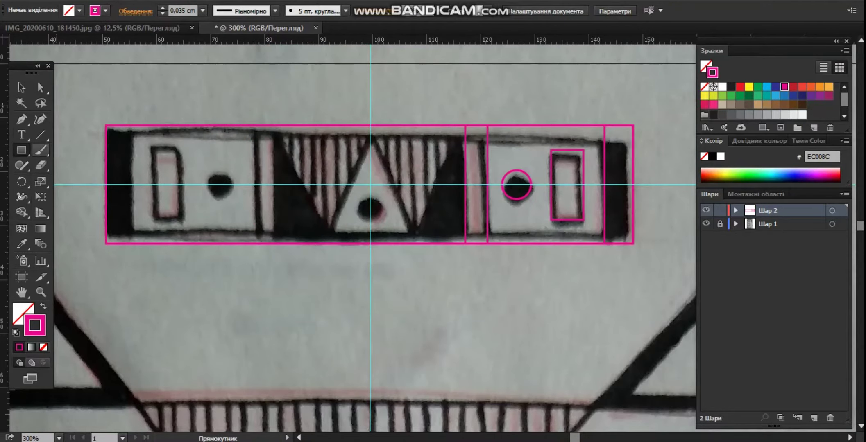
Trace the band's central triangle as a closed Pen path with its apex on the vertical guide and its base on the lower edge
left_click(21, 120)
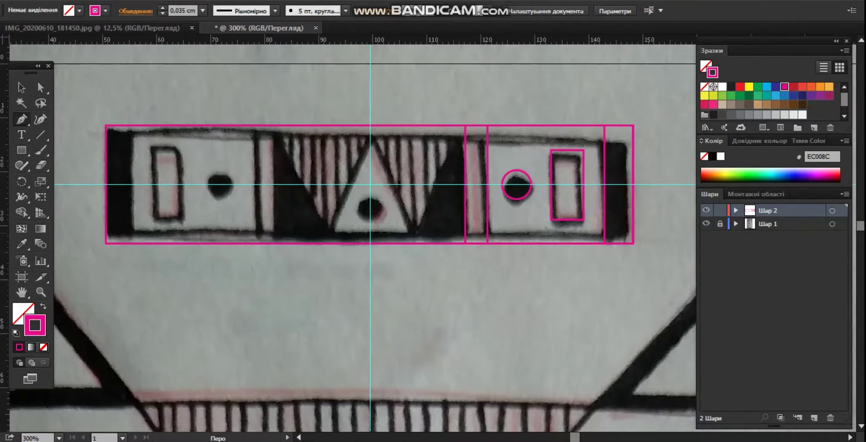
left_click(331, 244)
left_click(370, 125)
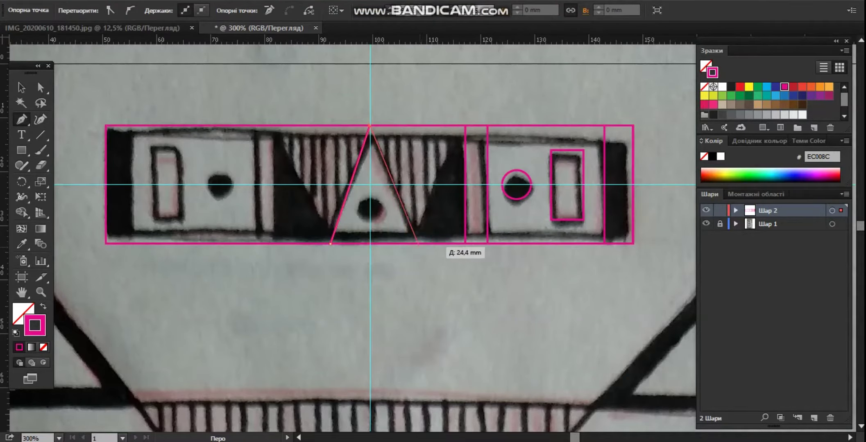
left_click(410, 244)
left_click(331, 243)
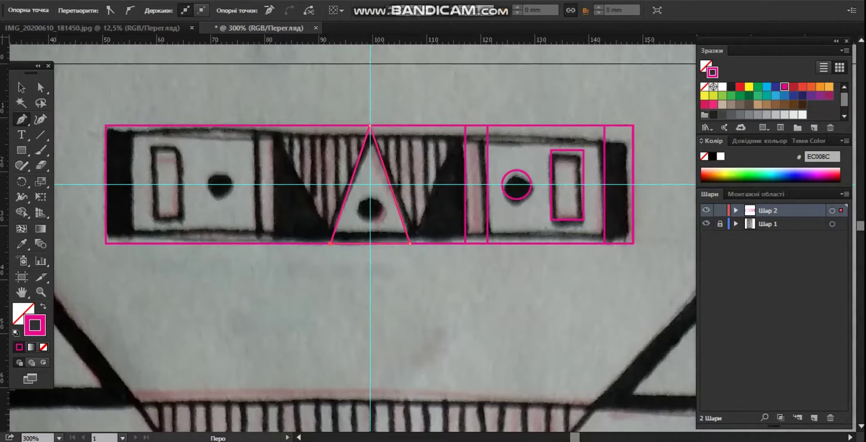
Widen the central triangle to match the sketch and nudge it left towards the vertical guide
key("v")
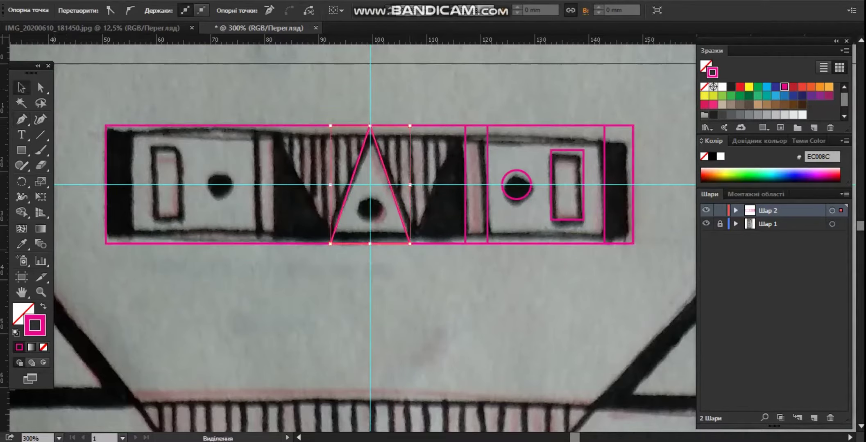
left_click_drag(410, 185, 420, 185)
key("Left")
key("Left")
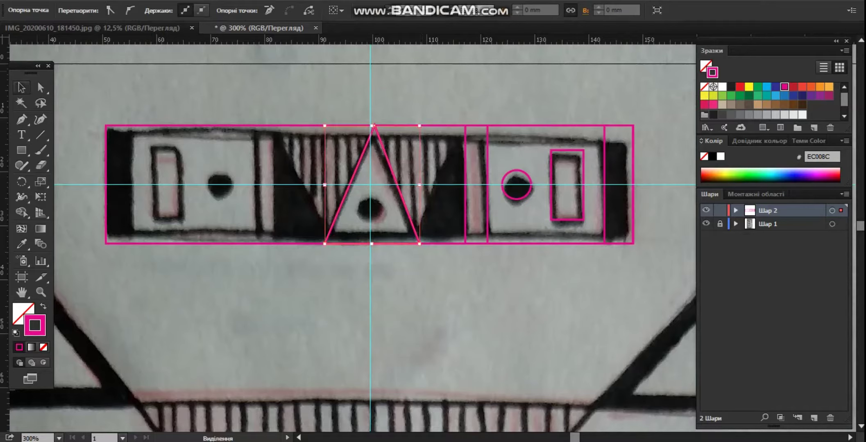
Move only the central triangle's apex left onto the vertical guide
left_click(40, 88)
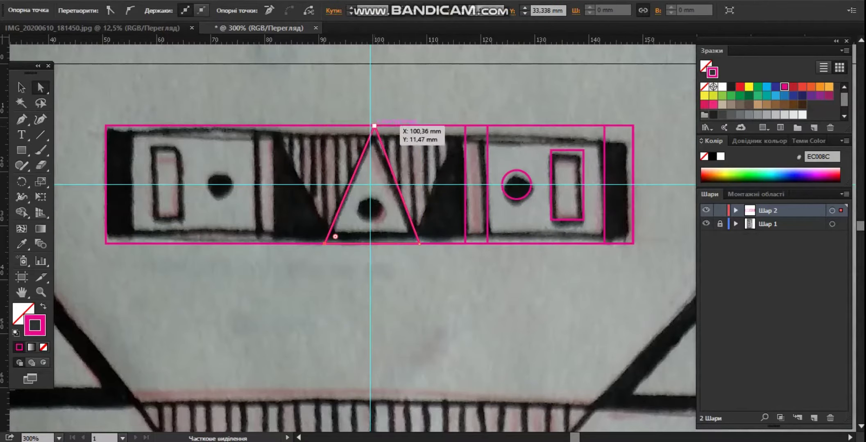
left_click_drag(374, 126, 369, 125)
scroll(370, 125, "up", 2)
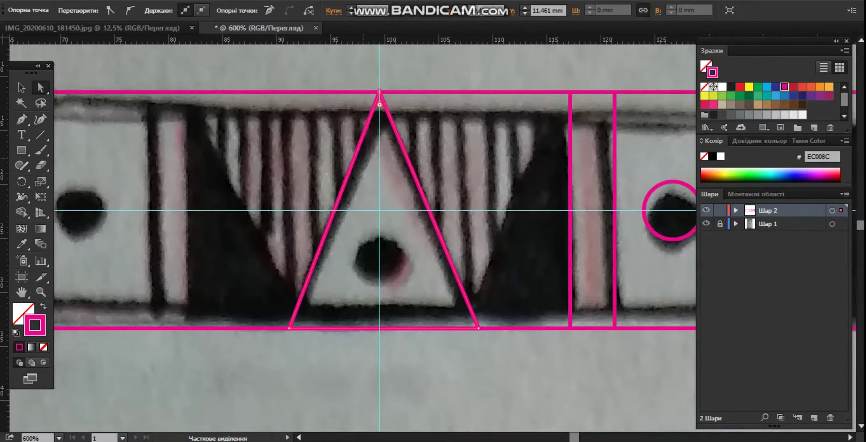
Shift the whole triangle left to centre its base on the vertical guide and set its apex back on the guide
key("v")
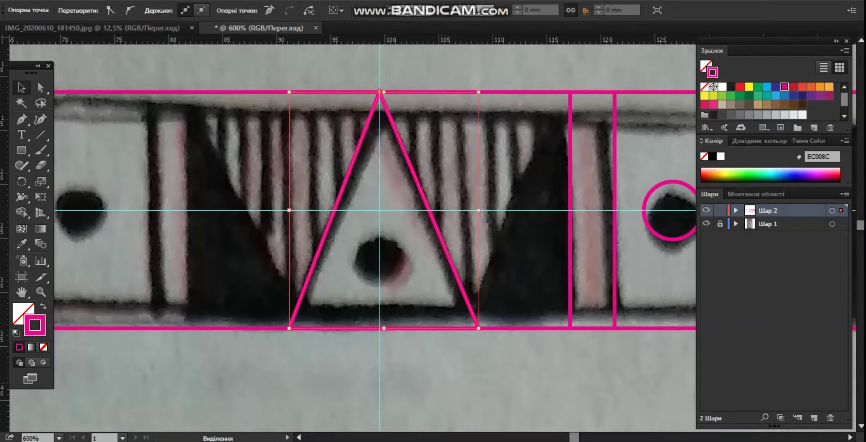
key("Left")
key("Left")
key("Left")
key("Right")
key("Right")
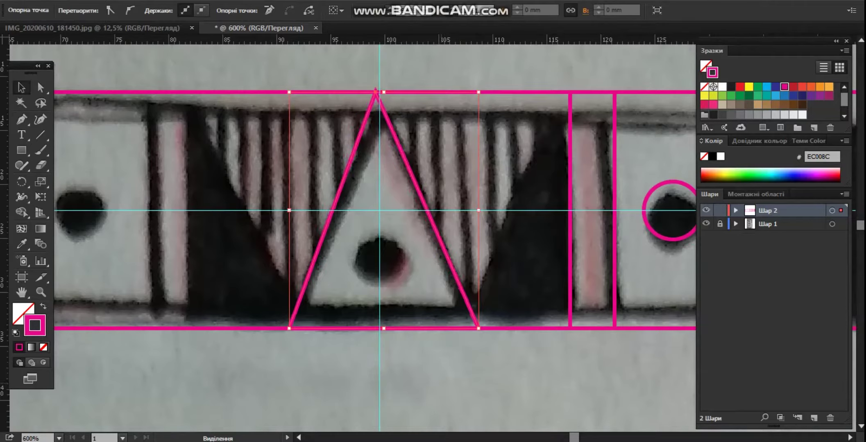
key("Right")
left_click(440, 383)
left_click(414, 176)
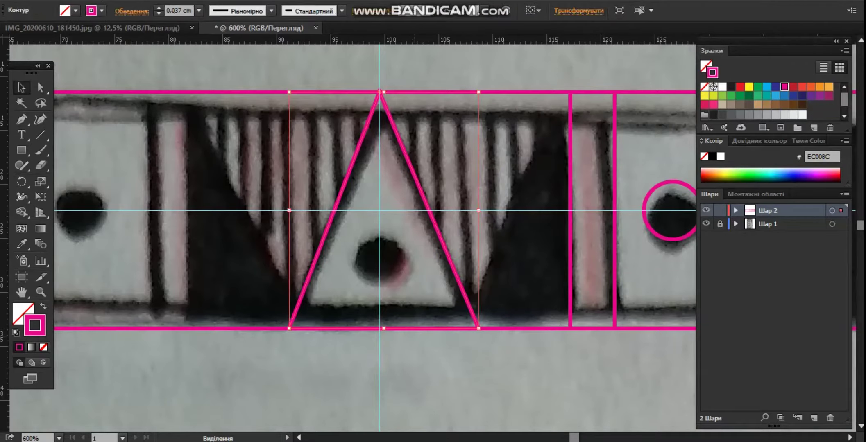
left_click_drag(464, 292, 470, 314)
key("a")
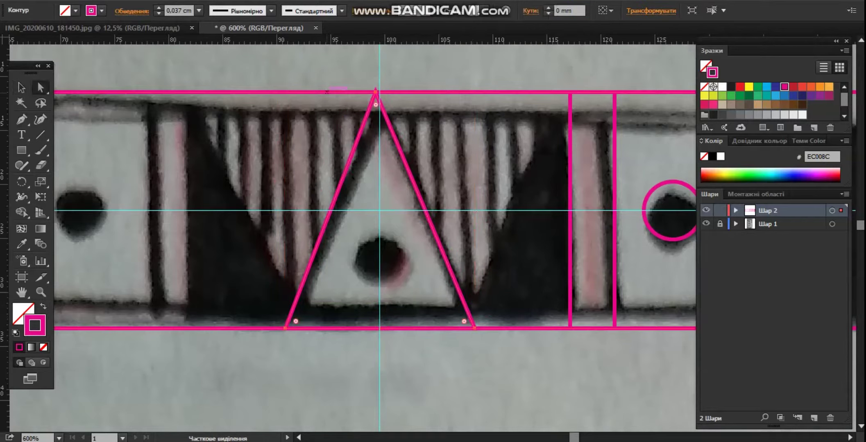
left_click_drag(375, 91, 379, 93)
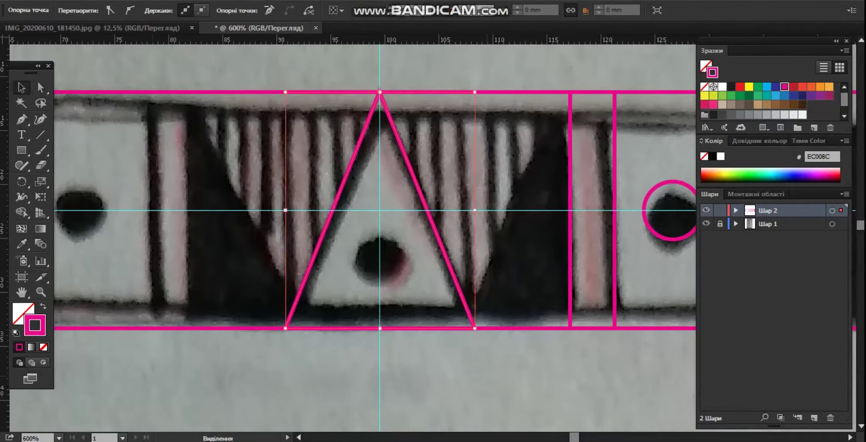
key("ctrl+shift+a")
Duplicate the circle from the band's right-hand dot and place the copy over the dot inside the central triangle
key("ctrl+minus")
left_click_drag(600, 279, 409, 309)
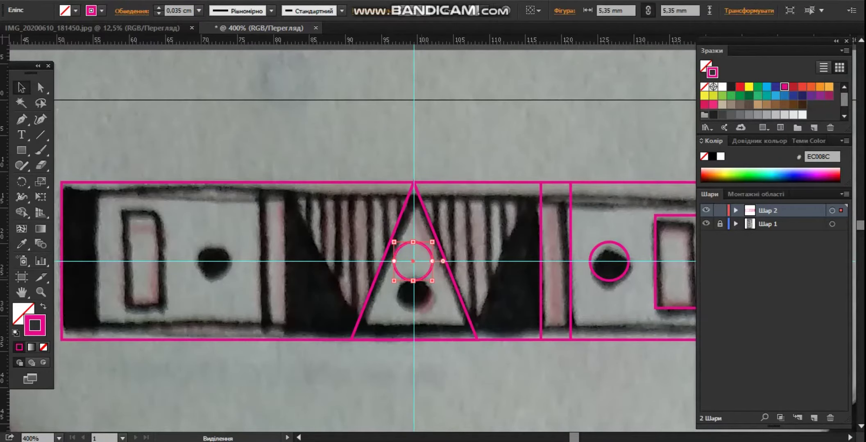
left_click_drag(445, 274, 446, 307)
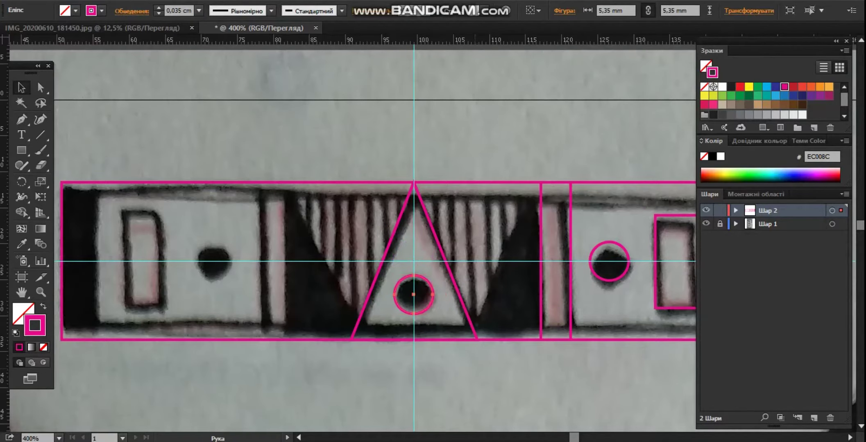
left_click_drag(475, 369, 458, 342)
Centre the copied circle horizontally on the vertical guide
key("Right")
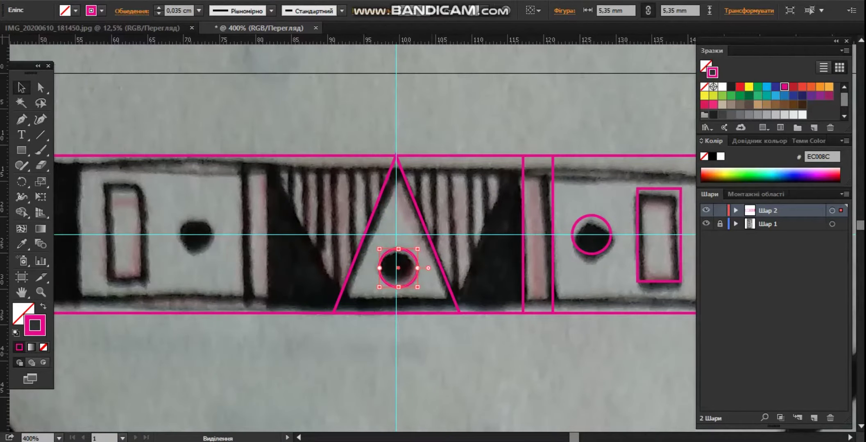
scroll(407, 299, "up", 3)
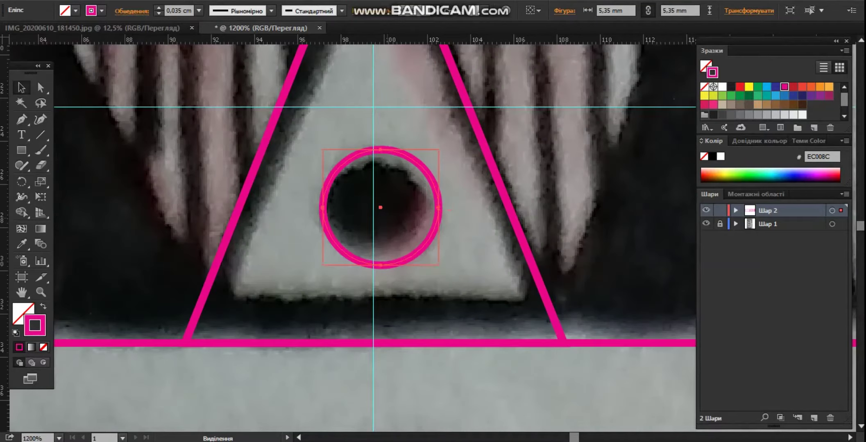
left_click_drag(380, 207, 374, 208)
scroll(374, 209, "down", 4)
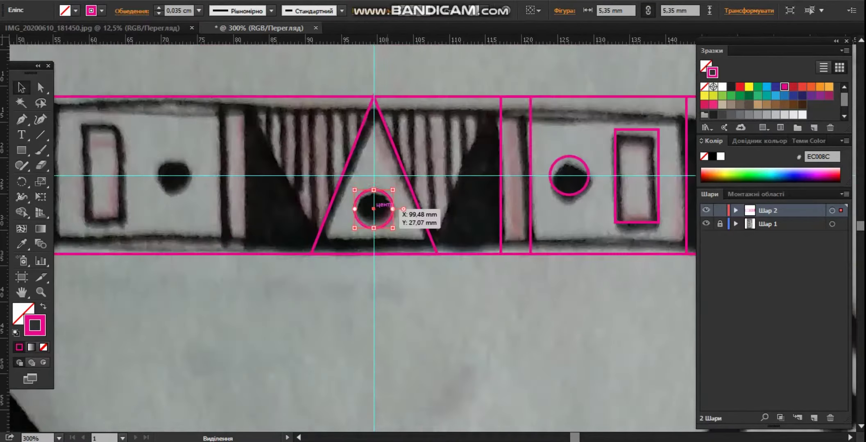
left_click(413, 285)
Trace the black right-angled triangle beside the pink stripe as a closed Pen path and swap its stroke colour to a solid fill
scroll(413, 285, "up", 1)
scroll(413, 285, "up", 1)
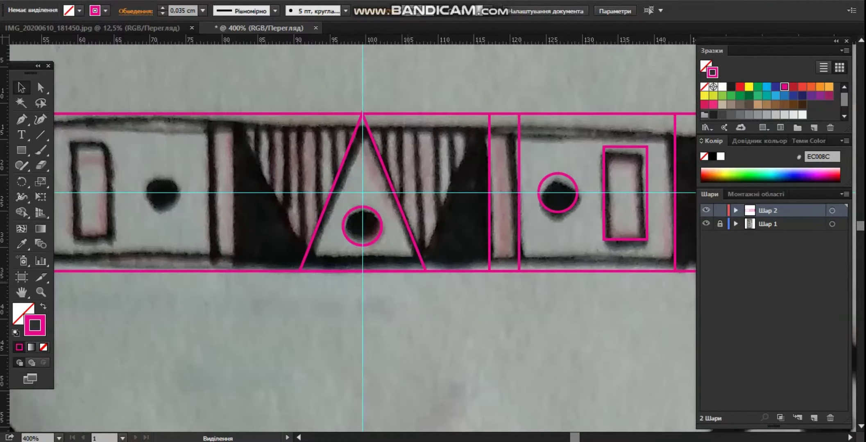
left_click(21, 119)
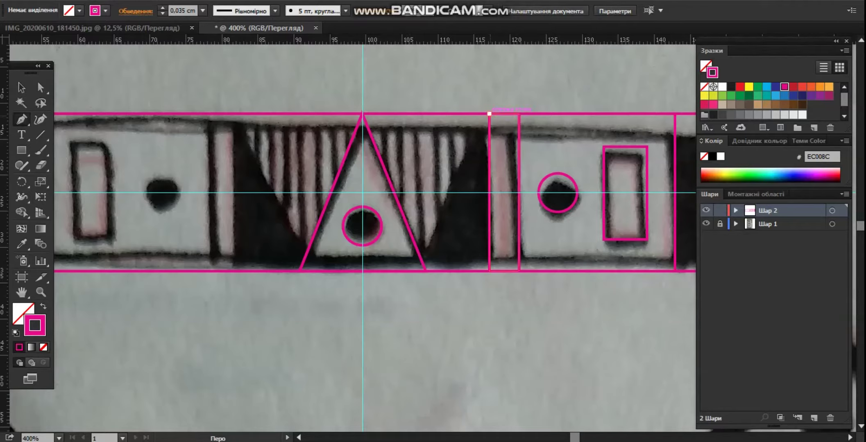
left_click(489, 114)
left_click(426, 270)
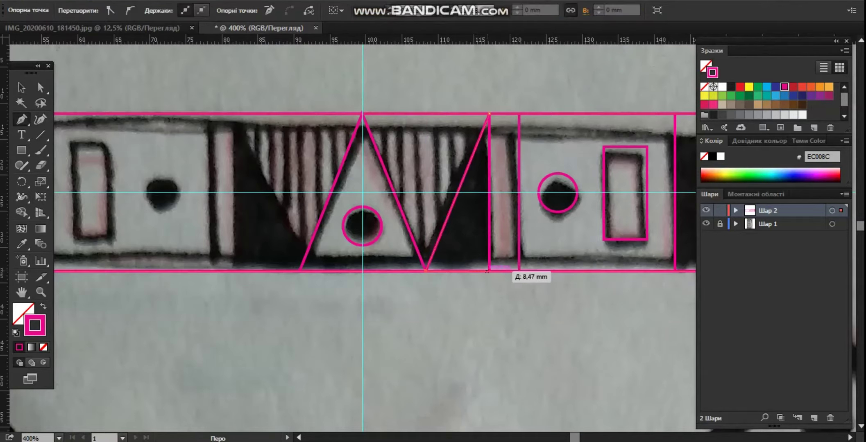
left_click(489, 271)
left_click(489, 113)
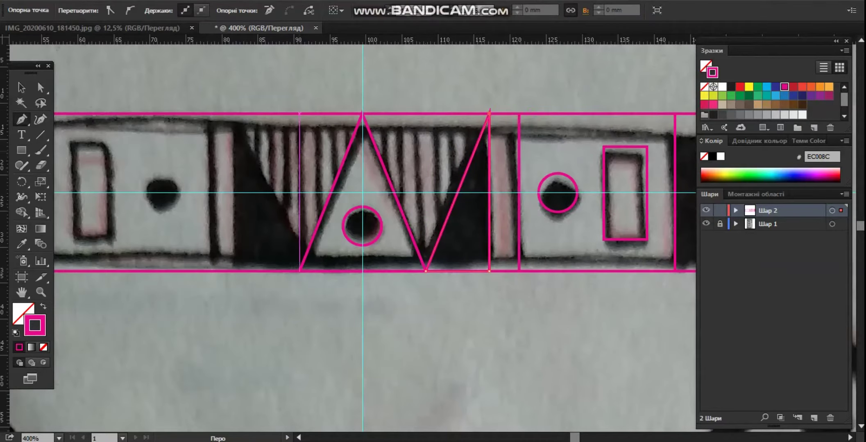
key("shift+x")
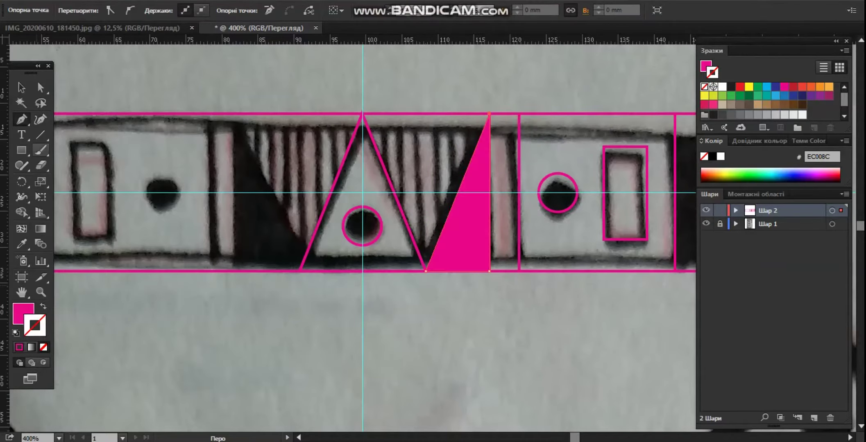
Draw a short vertical line down from the band's upper edge at the hatching's right end with a magenta 0,03 cm stroke
left_click(40, 134)
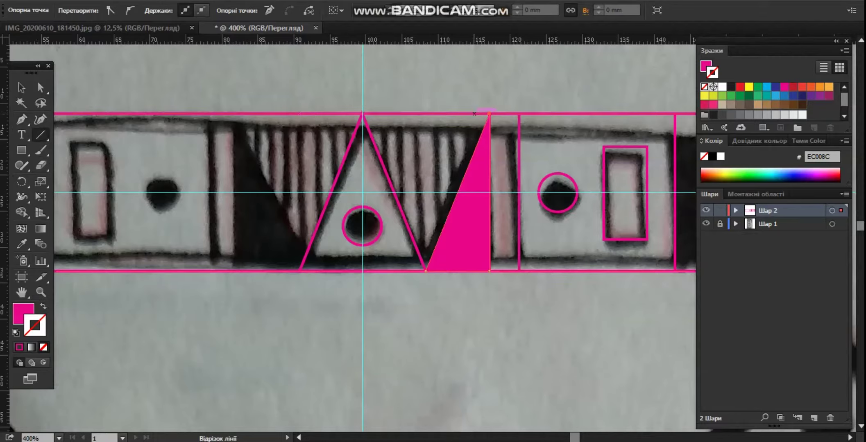
left_click_drag(474, 113, 474, 154)
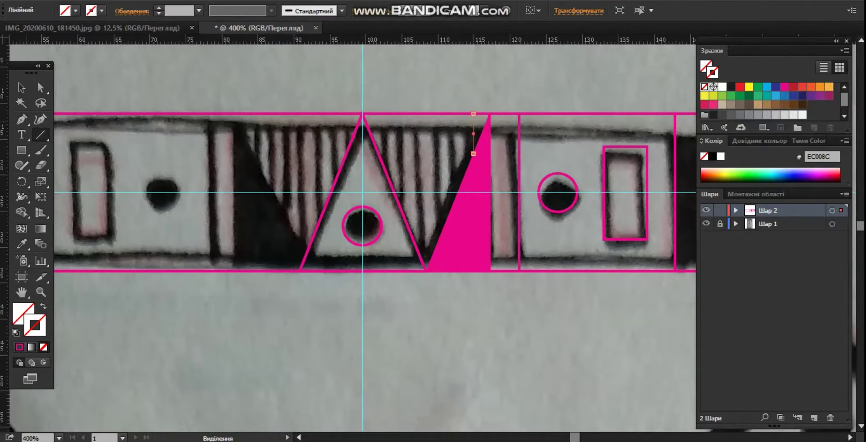
key("v")
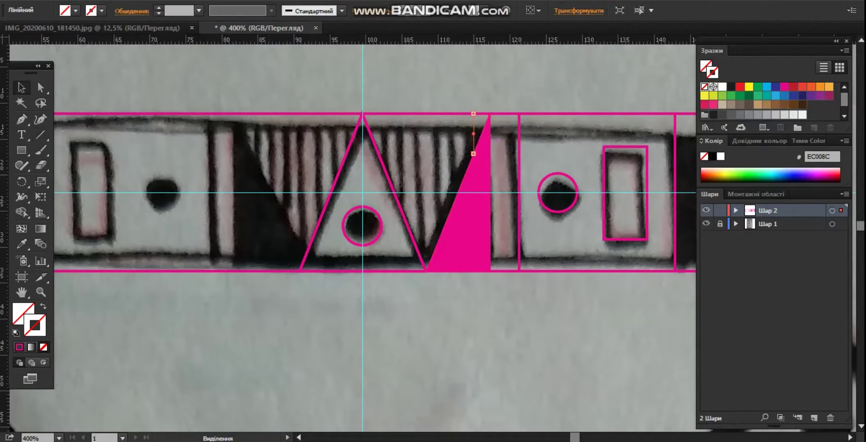
left_click(158, 8)
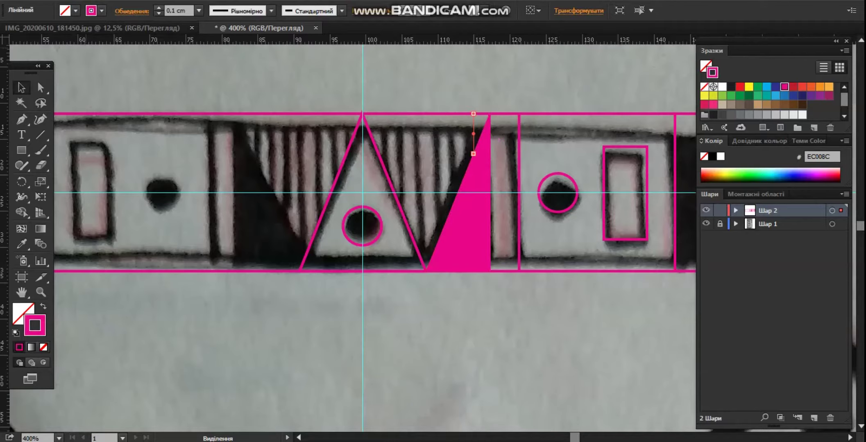
left_click(159, 8)
left_click(199, 11)
left_click(220, 53)
left_click_drag(474, 134, 462, 199)
key("ctrl+z")
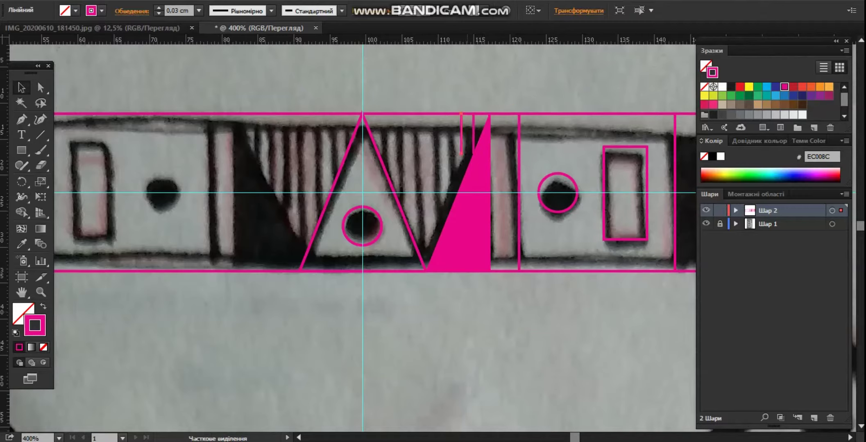
key("ctrl+z")
Lengthen the vertical hatch line almost to the band's lower edge and place a copy one stripe to its left
left_click(467, 135)
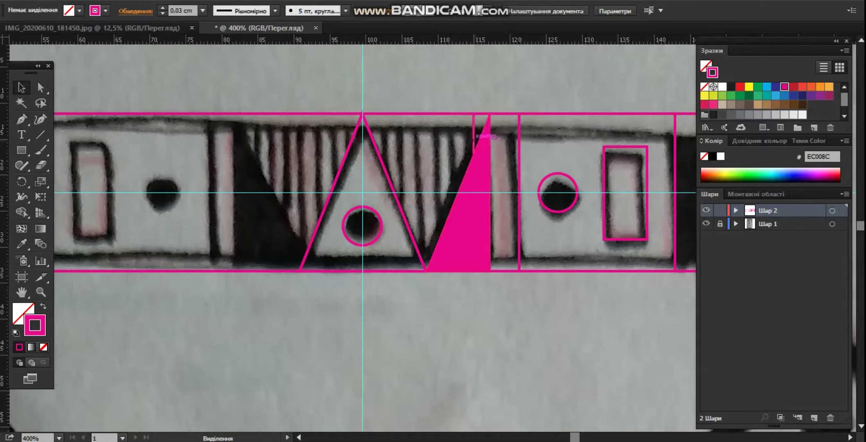
left_click(474, 134)
left_click_drag(473, 153, 473, 267)
left_click_drag(474, 140, 463, 140)
left_click_drag(463, 191, 462, 191)
Repeat the line copy seven more times leftwards at the same spacing until it nearly reaches the vertical guide
key("ctrl+d")
key("ctrl+d")
key("ctrl+d")
key("ctrl+d")
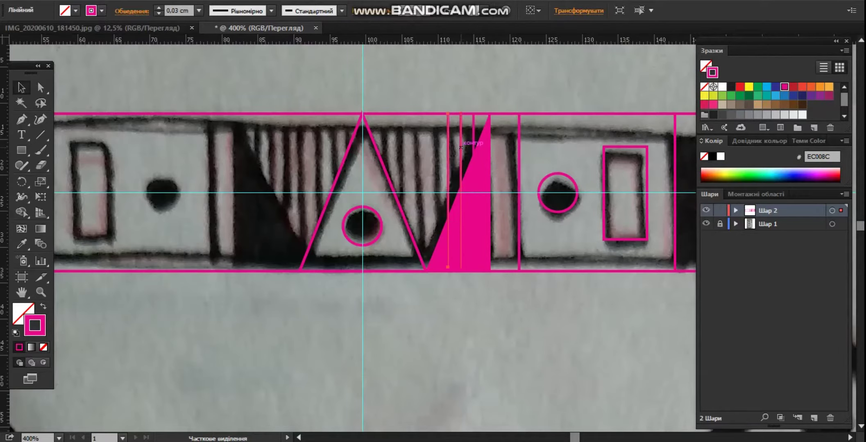
key("ctrl+d")
key("ctrl+d")
key("ctrl+d")
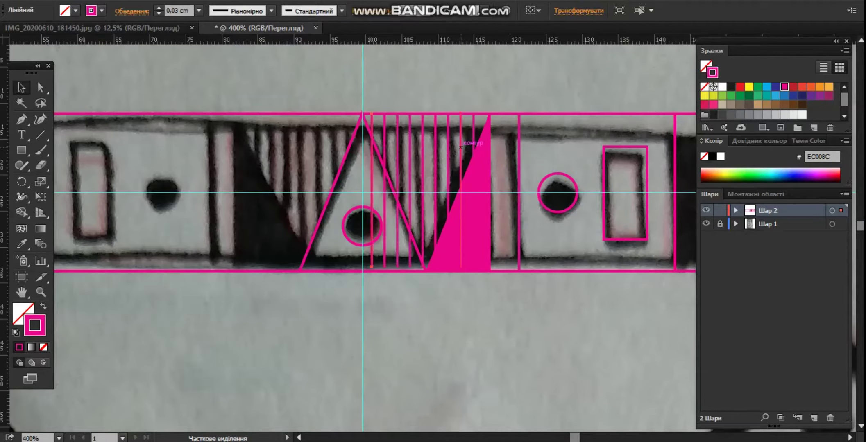
key("ctrl+shift+a")
Shift the hatch lines slightly right and shorten the leftmost and the two rightmost ones to about 4.6 mm
scroll(435, 155, "up", 1)
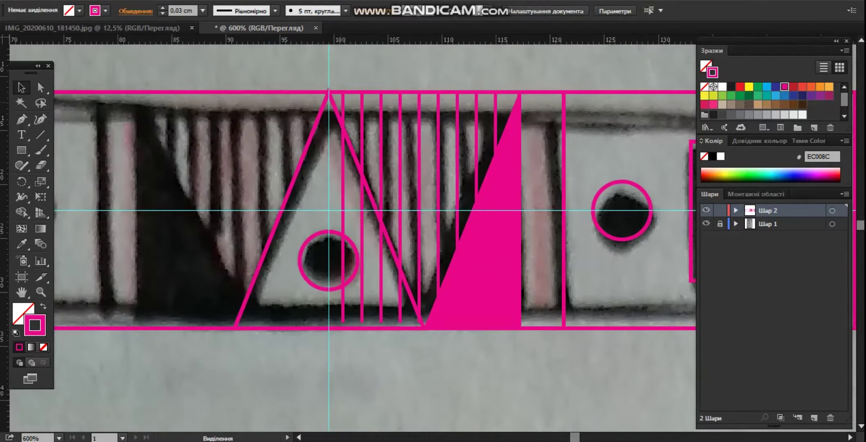
left_click_drag(343, 104, 483, 104)
key("ctrl+z")
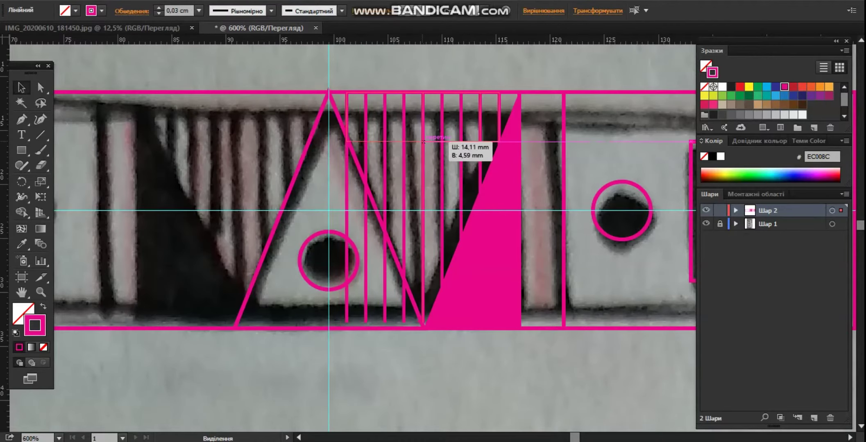
left_click_drag(429, 141, 429, 140)
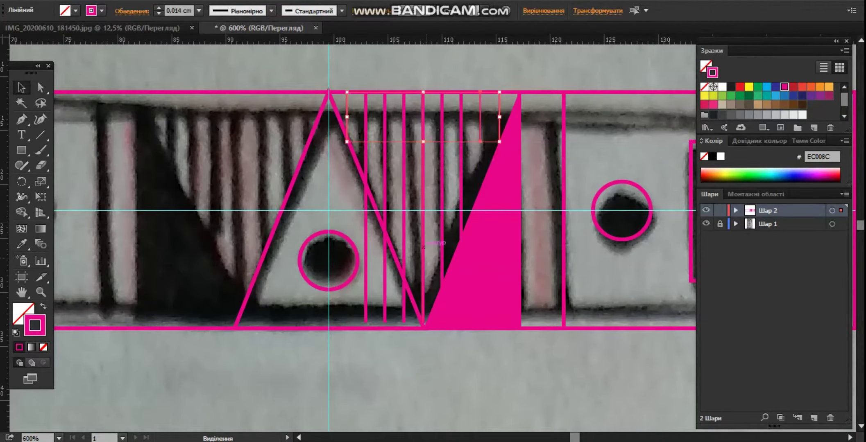
Lengthen the second hatch line from the right down to the horizontal guide, inside the filled triangle
left_click(479, 241)
left_click(481, 135)
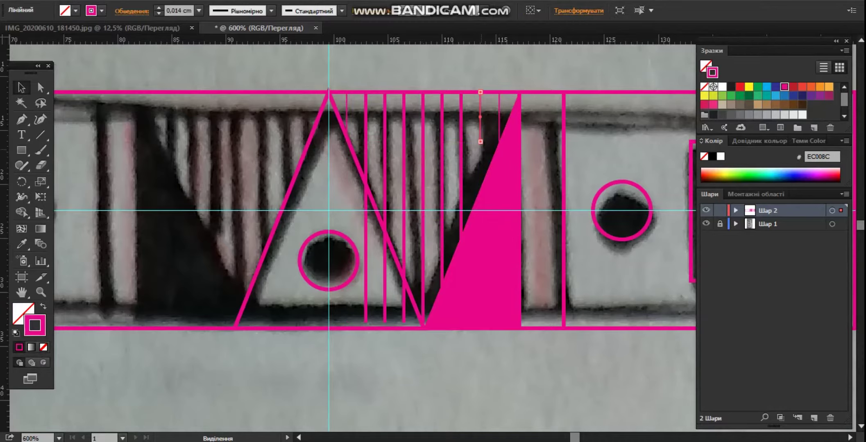
left_click_drag(480, 94, 481, 208)
left_click_drag(480, 208, 481, 208)
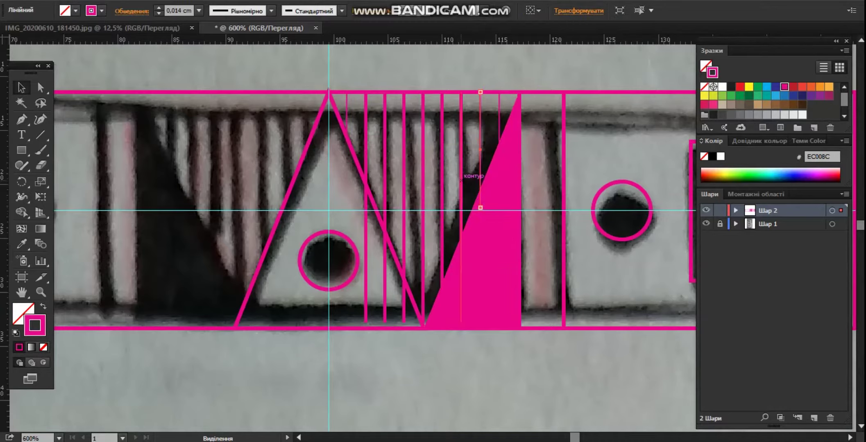
Set the stroke weight of the two rightmost hatch lines and the leftmost one to 0,03 cm
left_click(461, 182)
left_click(480, 162)
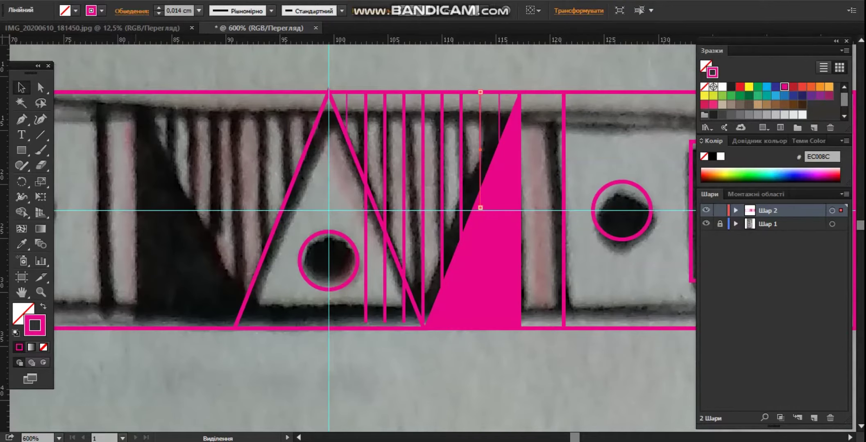
left_click(199, 11)
left_click(219, 53)
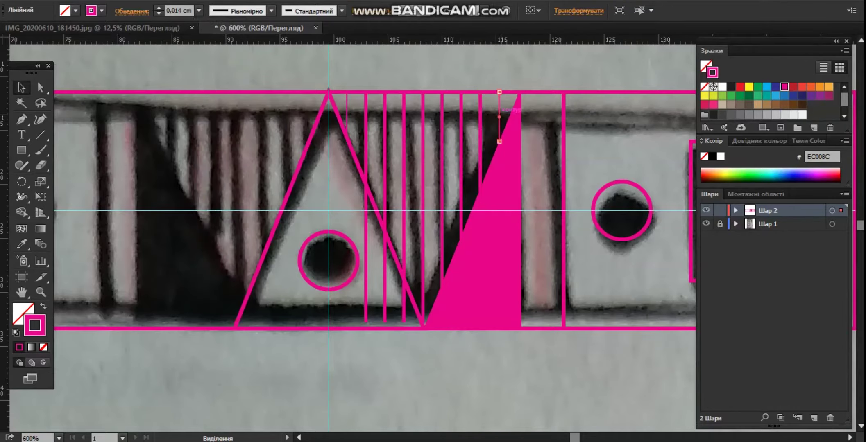
left_click(199, 11)
left_click(219, 54)
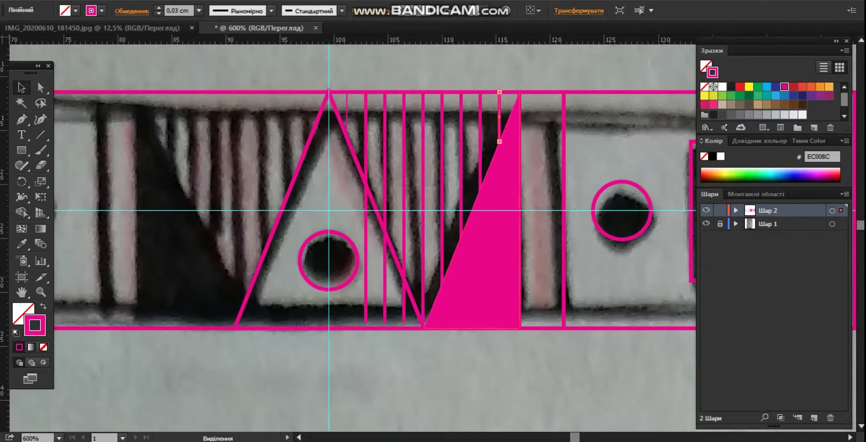
left_click(199, 10)
left_click(219, 53)
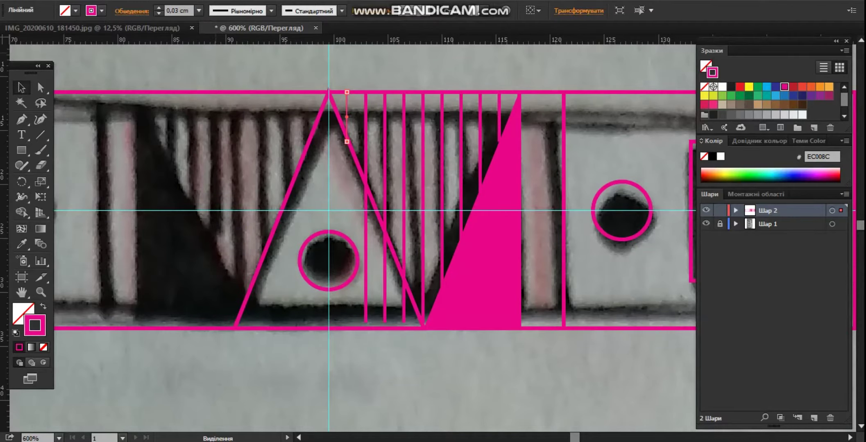
left_click(366, 207)
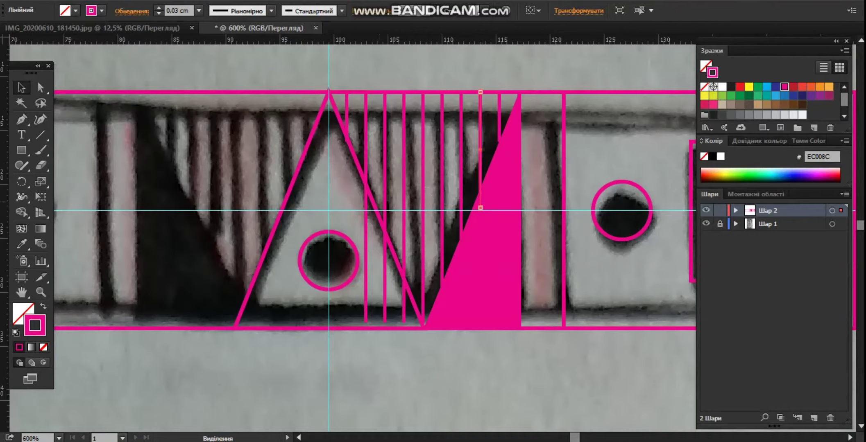
Shorten the second hatch line from each end by scaling the two lines up together toward the band's upper edge
left_click(481, 204, "shift")
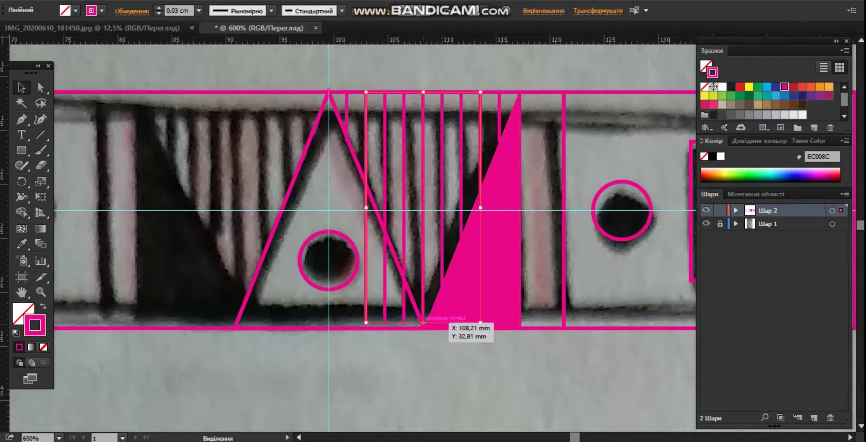
mouse_move(423, 323)
left_mouse_down()
mouse_move(423, 187)
mouse_move(431, 191)
left_mouse_up()
left_click(476, 246)
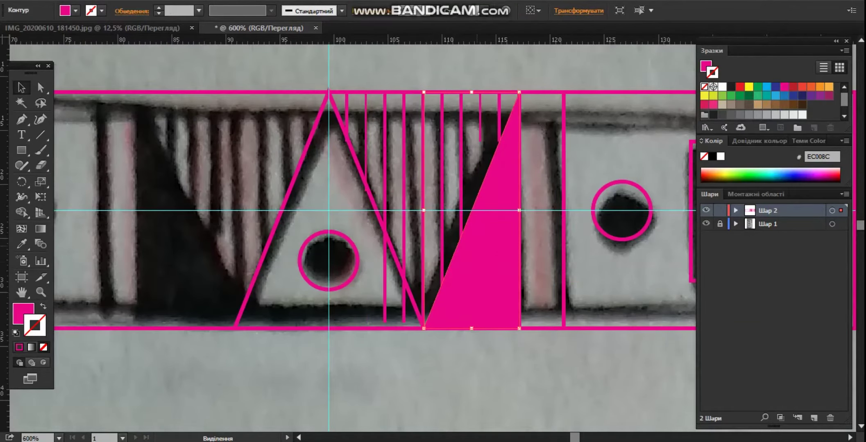
Set the stroke weight of the two shortened hatch lines to 0,03 cm
left_click(480, 140)
scroll(474, 140, "up", 1)
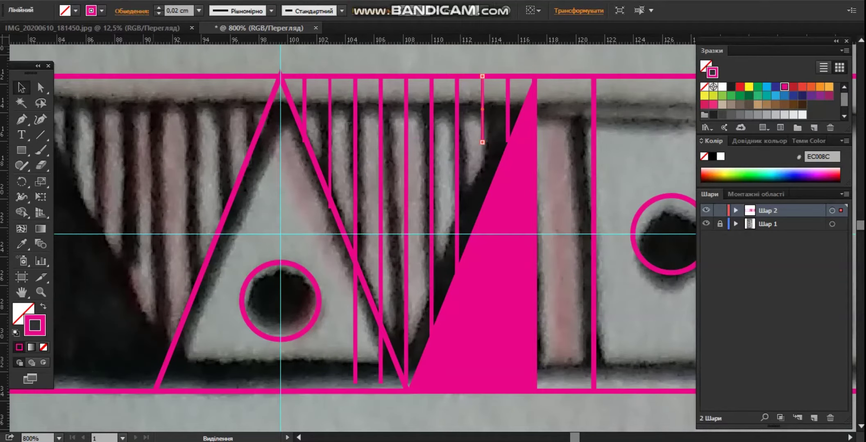
left_click(199, 10)
left_click(220, 53)
left_click(198, 10)
left_click(221, 52)
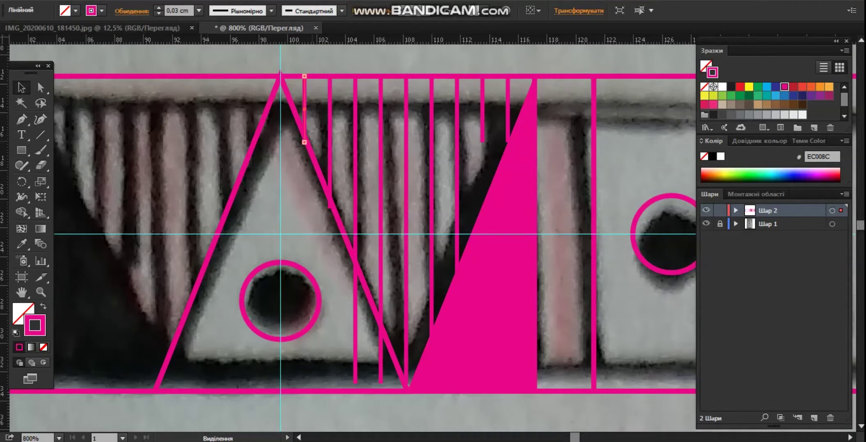
Shorten the four leftmost hatch lines so they end on the slanted right side of the outlined central triangle
left_click_drag(305, 142, 305, 136)
left_click_drag(329, 208, 329, 195)
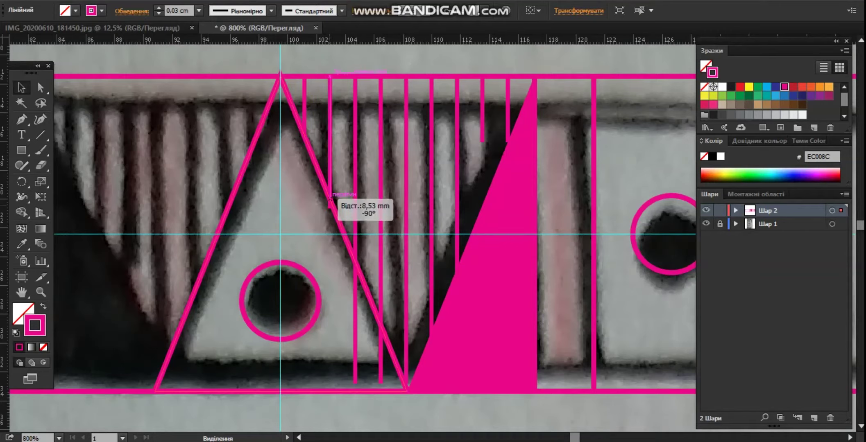
left_click(355, 301)
left_click_drag(355, 384, 355, 260)
left_click(381, 301)
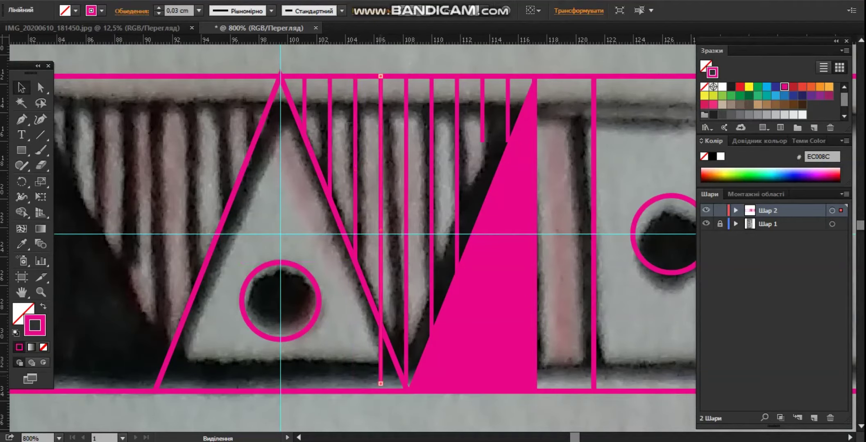
left_click_drag(381, 384, 380, 326)
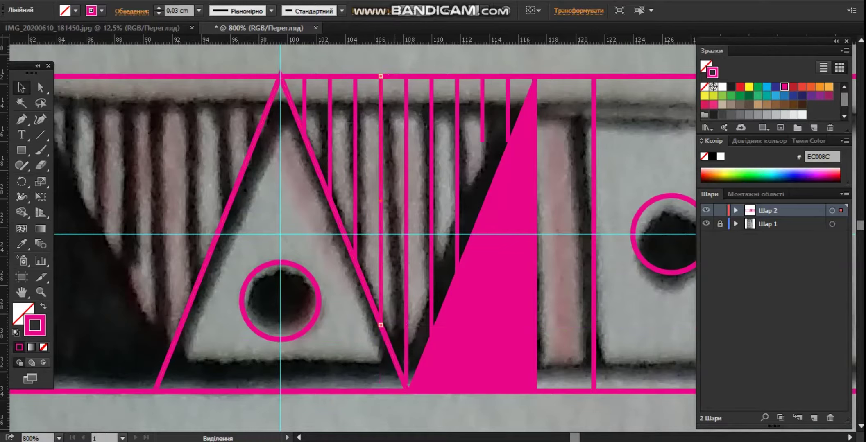
Shorten the two hatch lines just right of the middle one to the slanted edge of the filled triangle
left_click(432, 383)
left_click(432, 383)
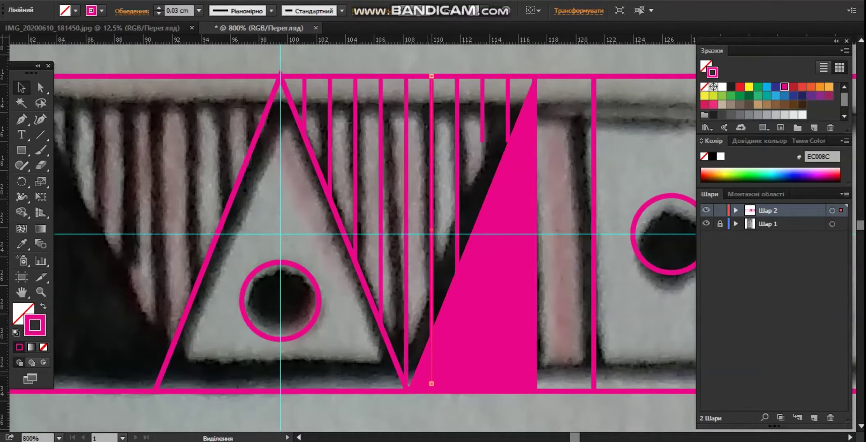
left_click_drag(432, 384, 432, 327)
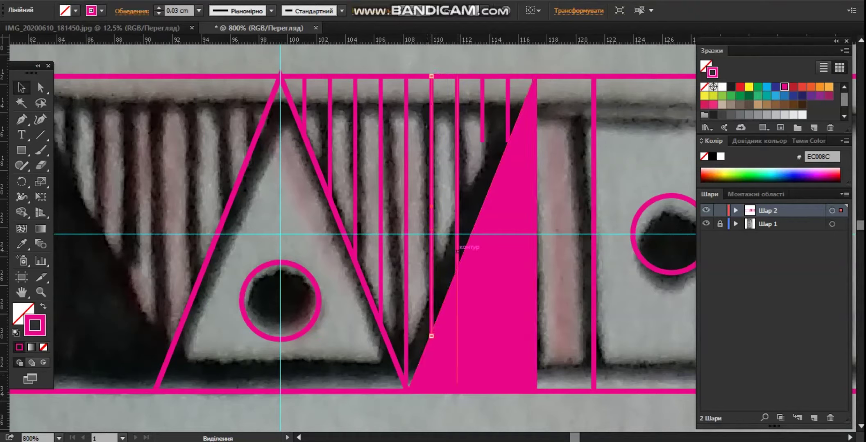
left_click(457, 267)
left_click_drag(457, 384, 456, 276)
Lengthen the two rightmost hatch lines down to the slanted edge of the filled triangle
left_click(482, 137)
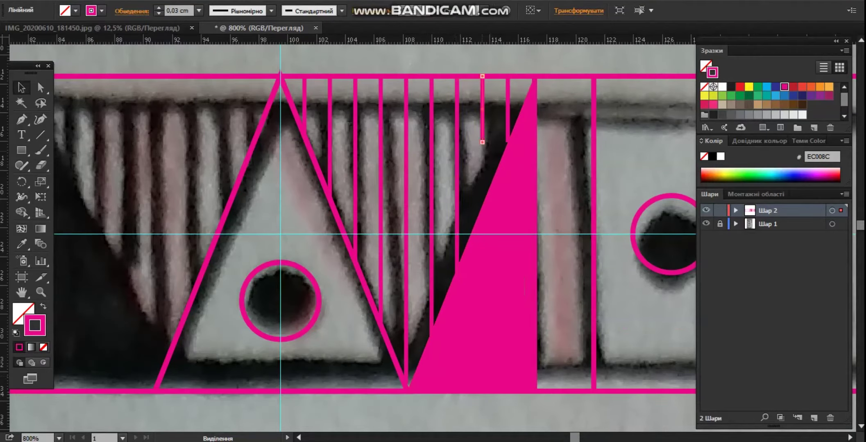
left_click_drag(482, 142, 482, 201)
left_click(508, 108)
left_click_drag(508, 142, 507, 148)
Extend the middle hatch line down to the corner where the outlined and filled triangles meet and align it there
left_click(406, 342)
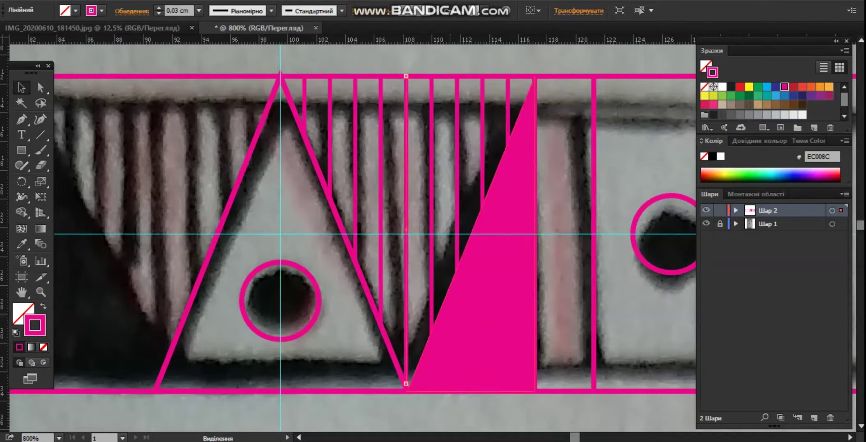
key("Right")
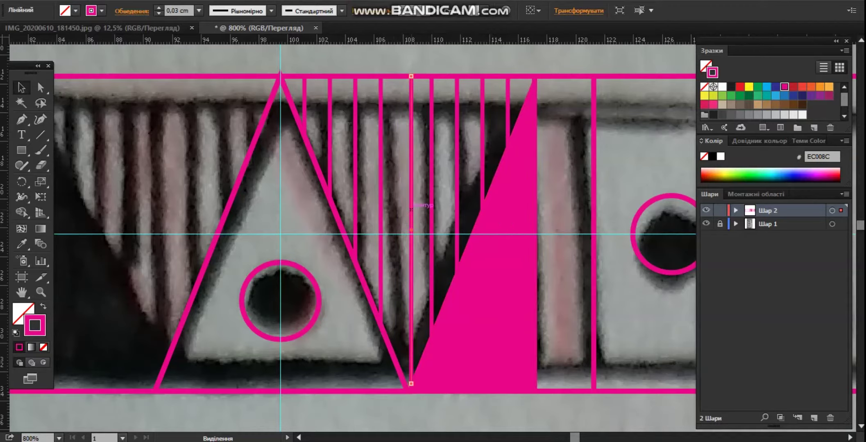
key("Left")
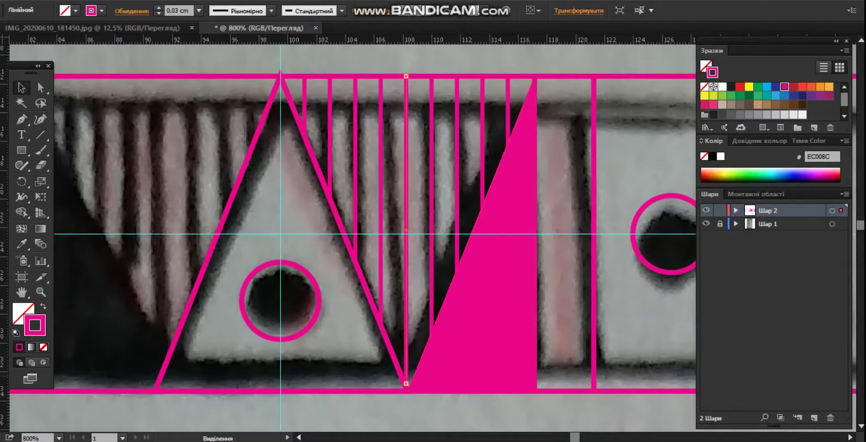
left_click_drag(406, 384, 406, 389)
left_click(415, 369)
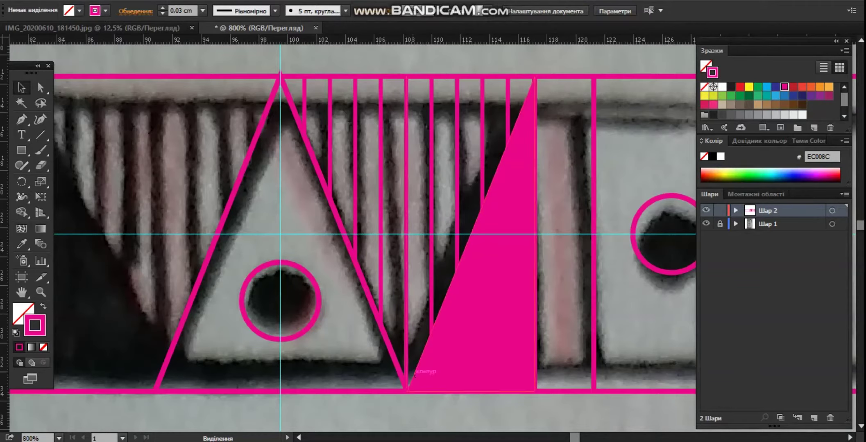
left_click_drag(405, 232, 409, 233)
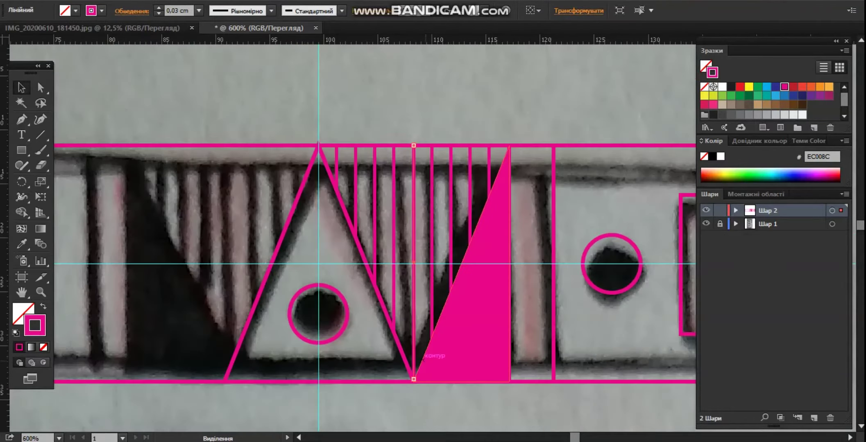
Swap fill and stroke on the two circles in the band so both are solid magenta without an outline
scroll(433, 352, "down", 1, "alt")
left_click(327, 353)
left_click_drag(327, 353, 375, 311)
scroll(471, 312, "down", 2, "alt")
left_click_drag(490, 311, 431, 274)
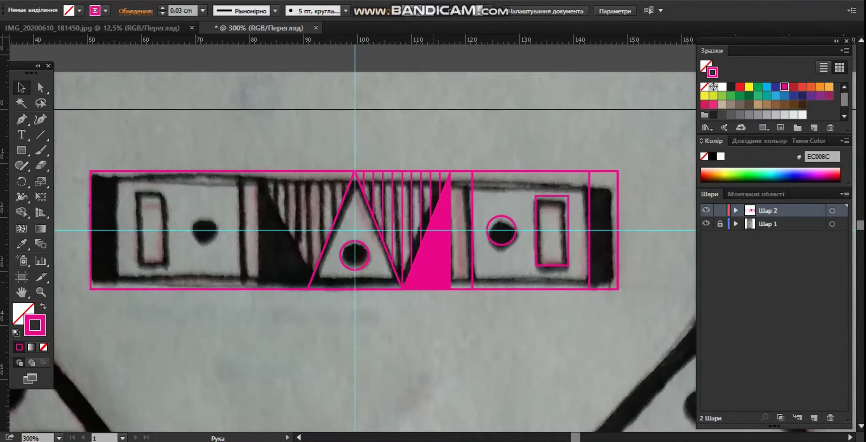
scroll(426, 274, "down", 2)
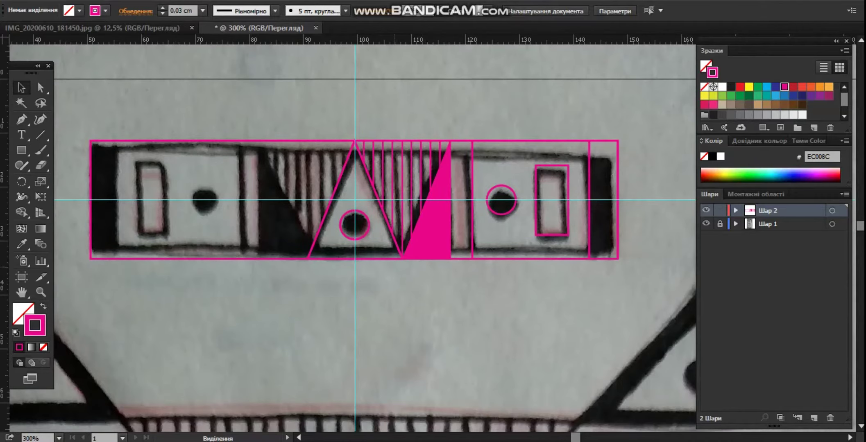
left_click(362, 237)
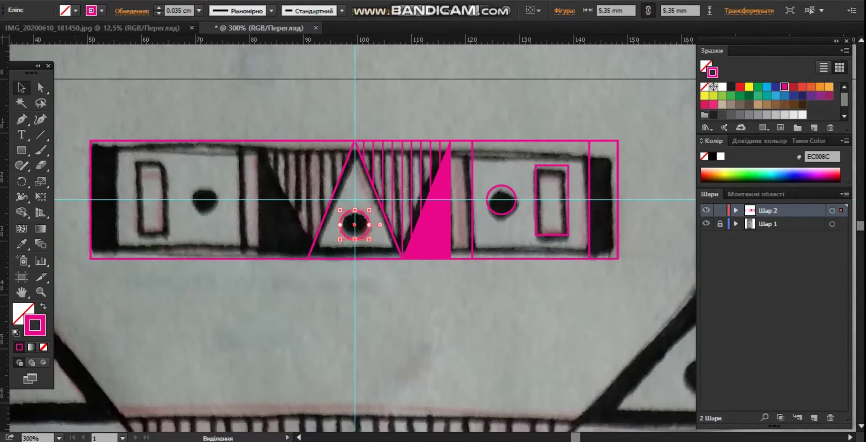
key("shift+x")
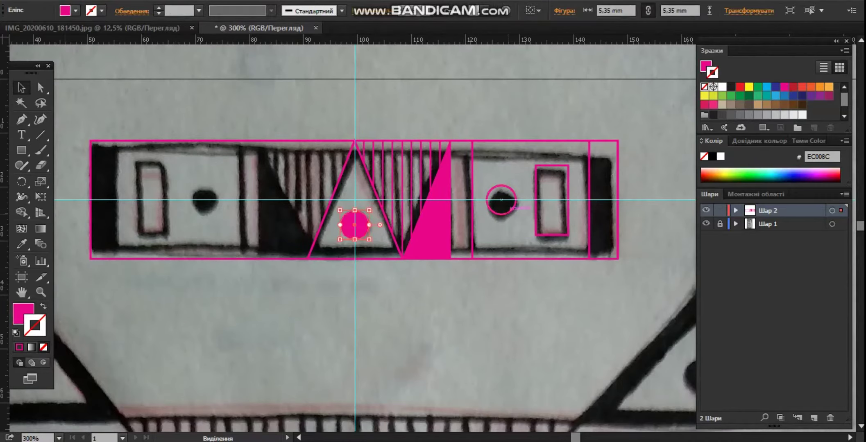
left_click(510, 208)
left_click(497, 207)
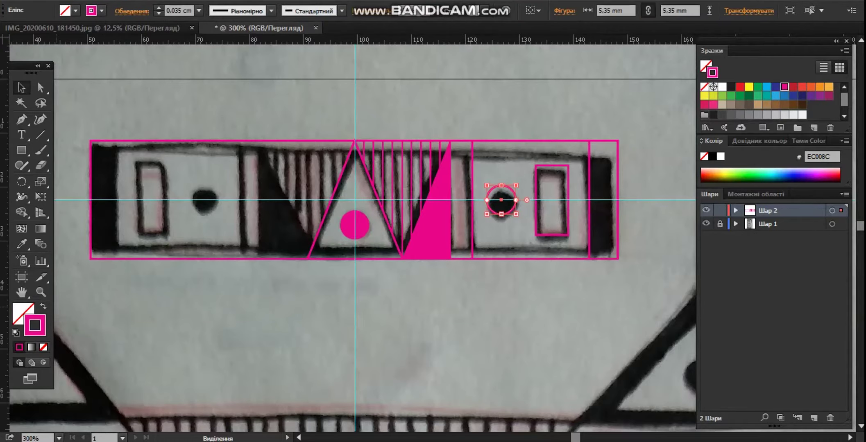
left_click(43, 306)
left_click(420, 320)
Swap fill and stroke on the narrow rectangle at the band's right end so it is solid magenta
scroll(420, 321, "down", 4)
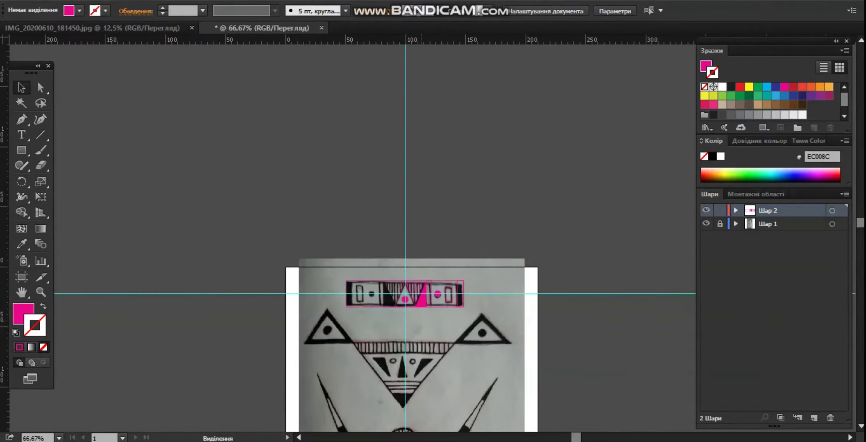
scroll(422, 320, "up", 3)
left_click(527, 265)
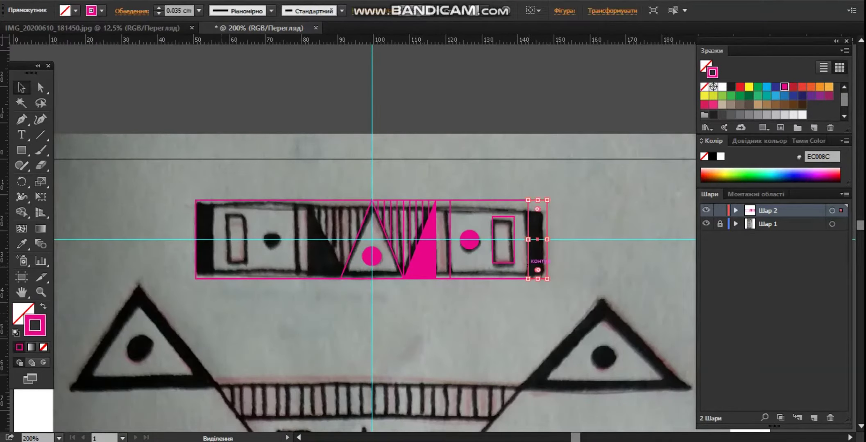
left_click(43, 307)
scroll(384, 309, "up", 1)
left_click(455, 319)
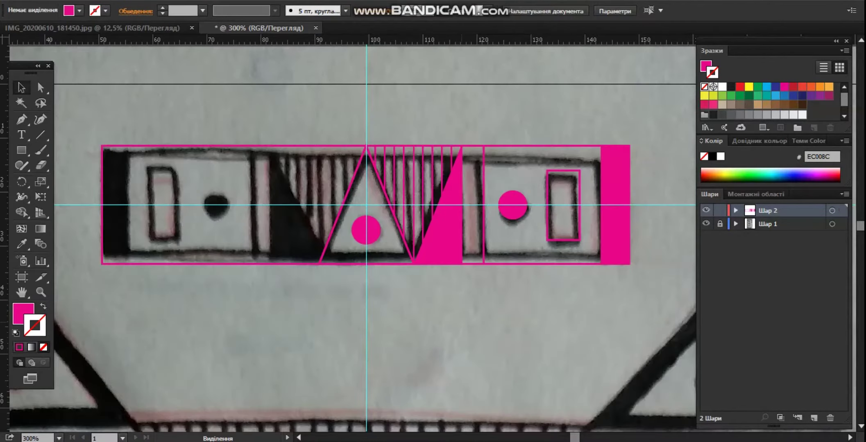
Select the shapes of the band's right half from the vertical guide outwards and open the Reflect transformation for them
left_click_drag(455, 320, 433, 316)
scroll(401, 308, "down", 1)
scroll(406, 308, "up", 1)
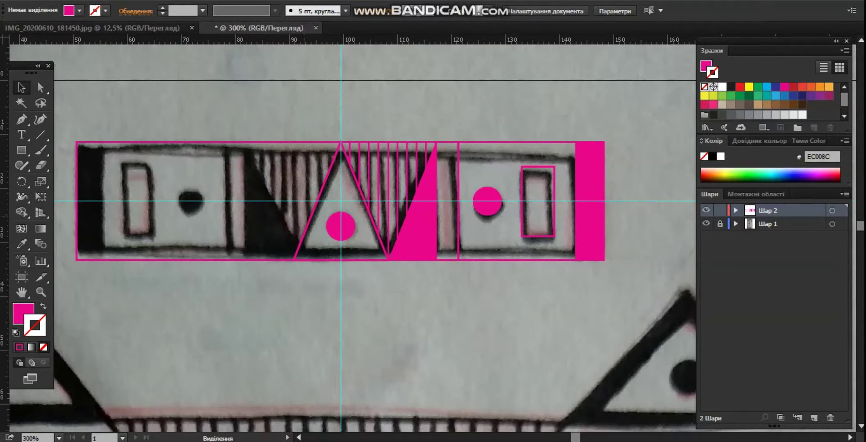
left_click_drag(383, 277, 400, 266)
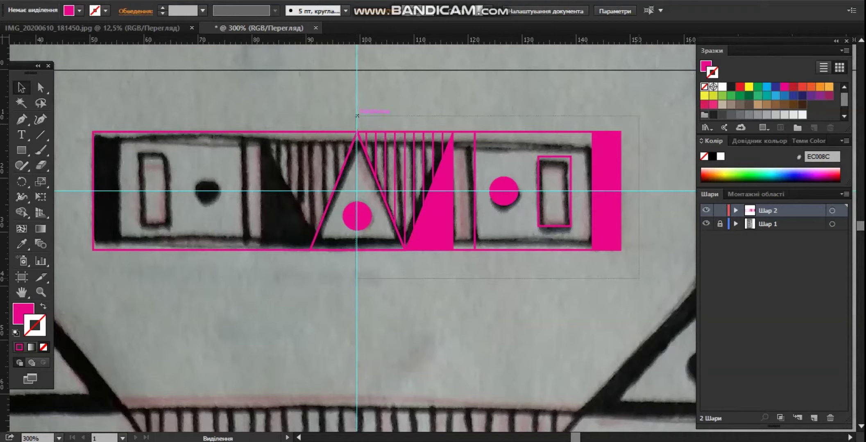
left_click_drag(639, 278, 616, 249)
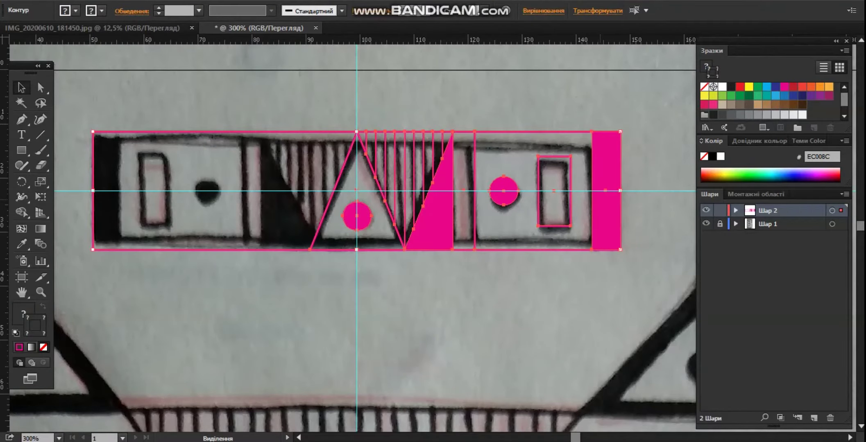
right_click(601, 200)
mouse_move(656, 351)
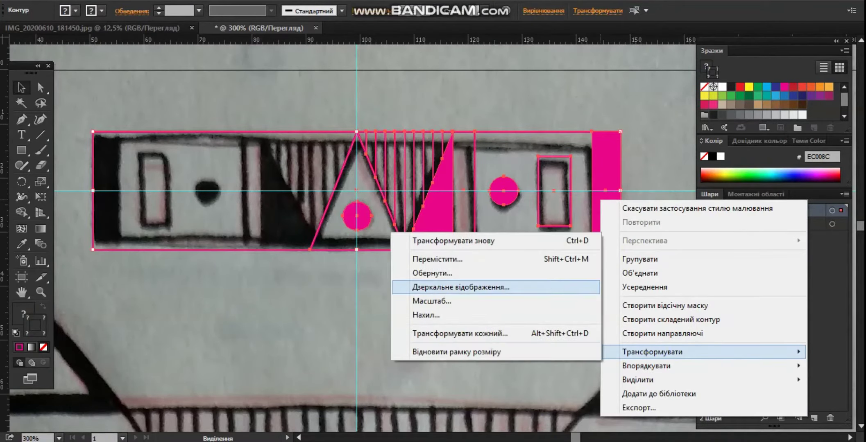
left_click(460, 287)
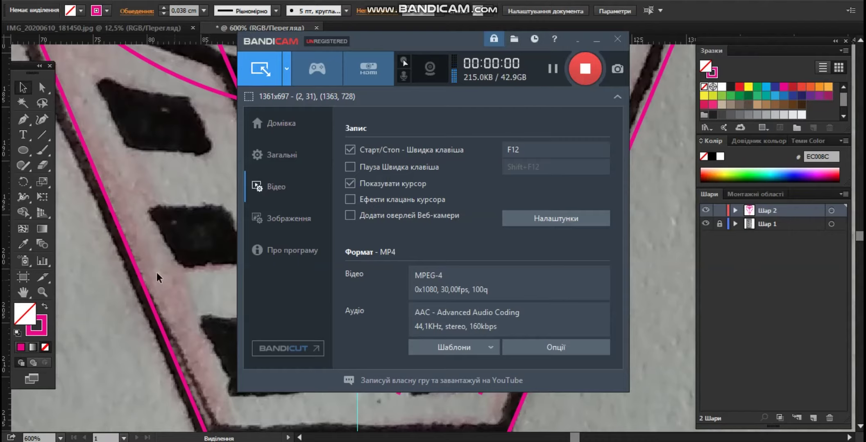
left_click(157, 273)
scroll(427, 206, "down", 3)
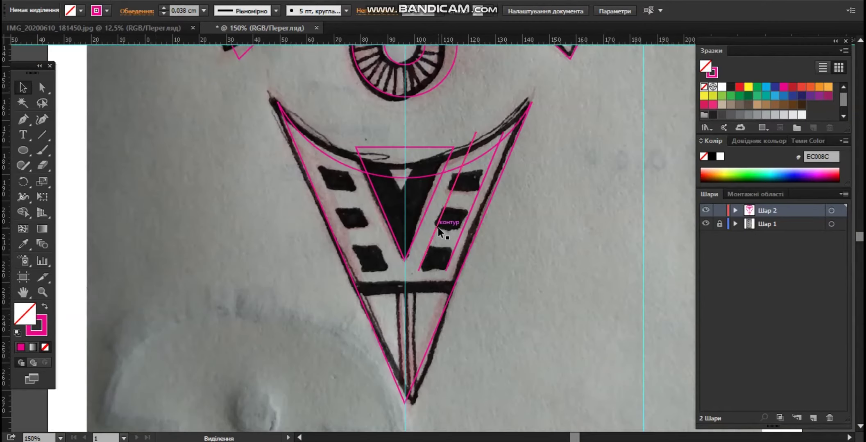
scroll(438, 228, "down", 2)
scroll(440, 221, "up", 3)
left_click_drag(369, 193, 387, 157)
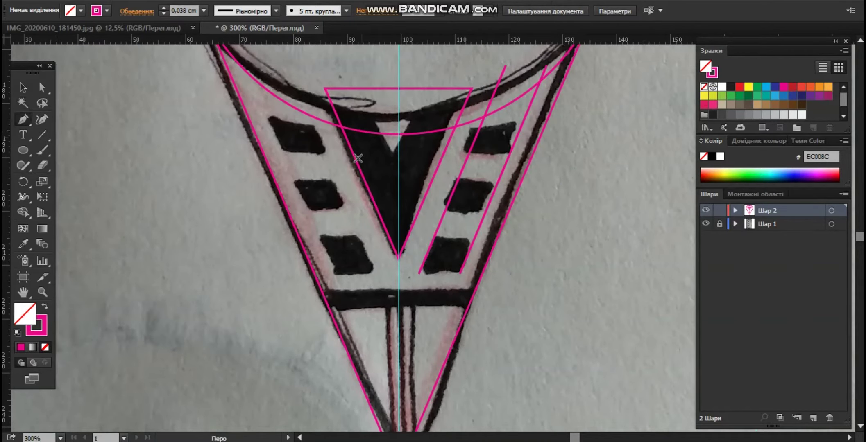
scroll(358, 158, "up", 1)
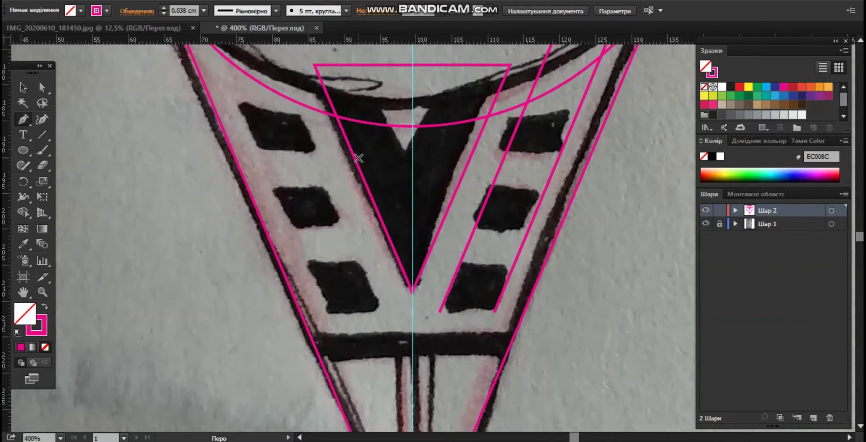
left_click(385, 125)
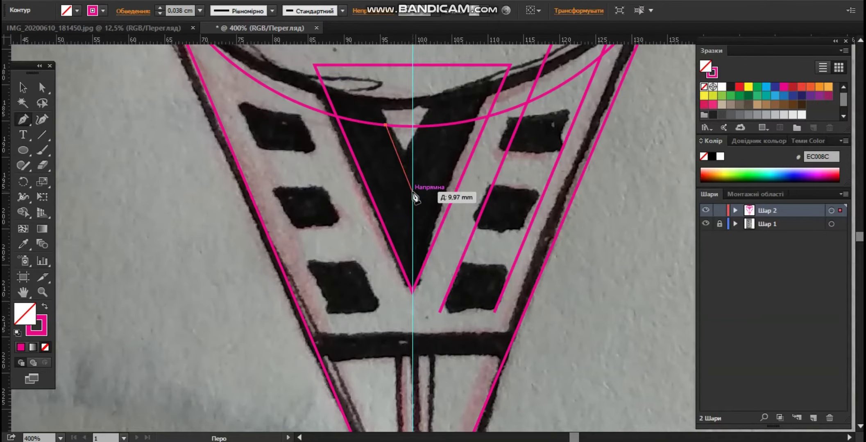
left_click(23, 87)
left_click(398, 170)
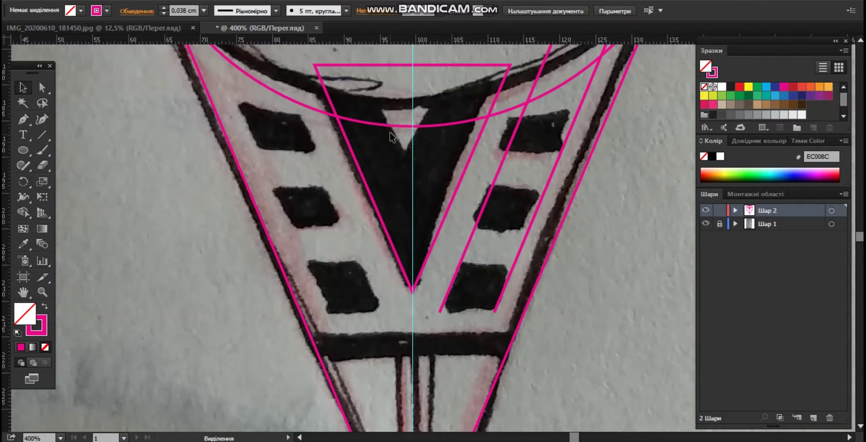
left_click(384, 124)
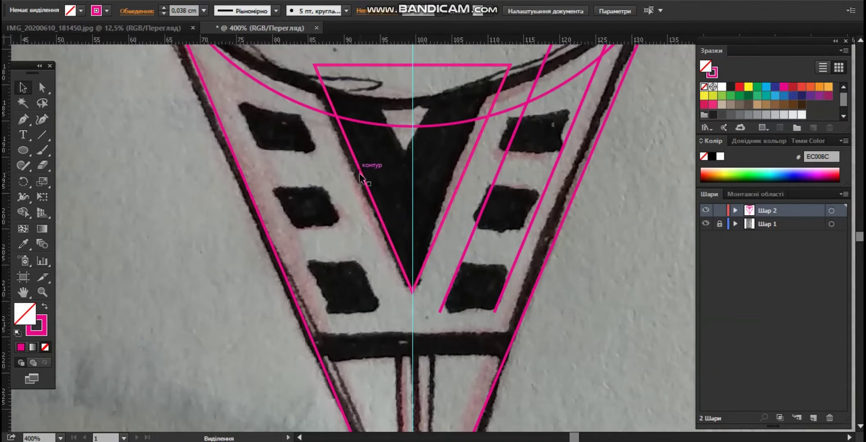
Duplicate the large inverted triangle, scale the copy down to about 6 mm wide and centre it on the guide inside the original's upper part
left_click(366, 193)
left_click_drag(368, 191, 377, 183)
scroll(391, 203, "up", 2)
left_click_drag(518, 87, 367, 261)
left_click_drag(354, 297, 422, 183)
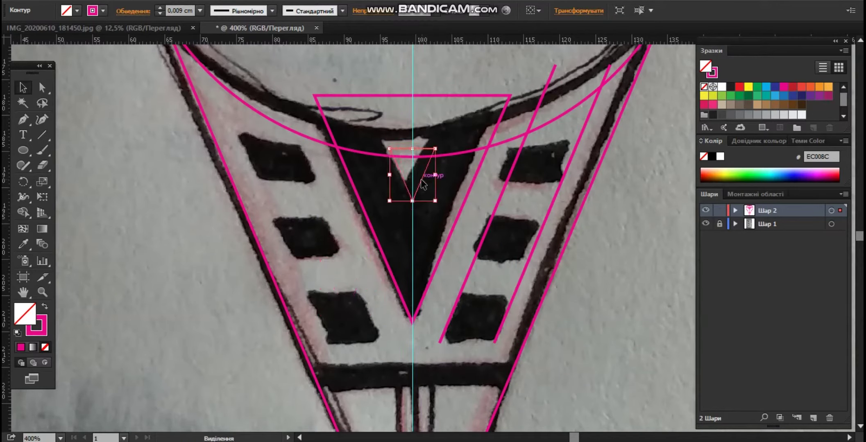
Trim the large and small inverted triangles along the arc with the Shape Builder and delete the leftover piece above the arc
left_click(451, 232, "shift")
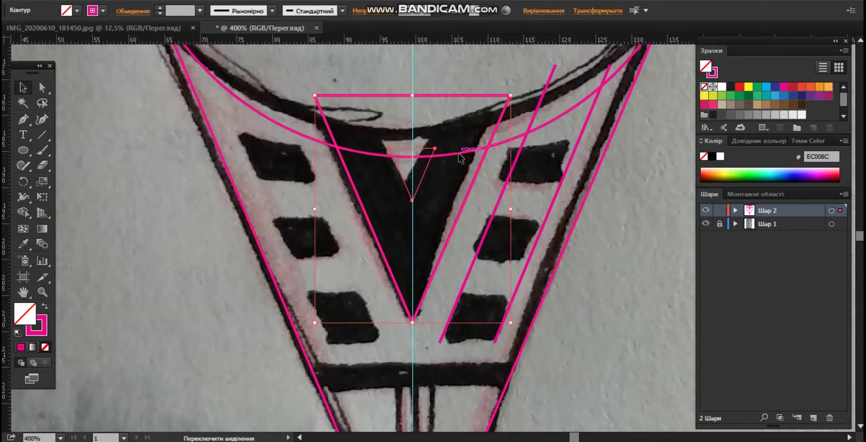
left_click(21, 213)
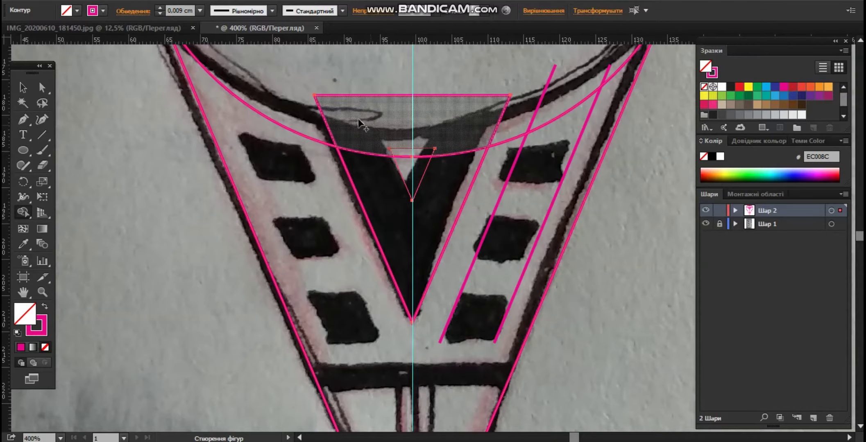
left_click_drag(351, 121, 408, 152)
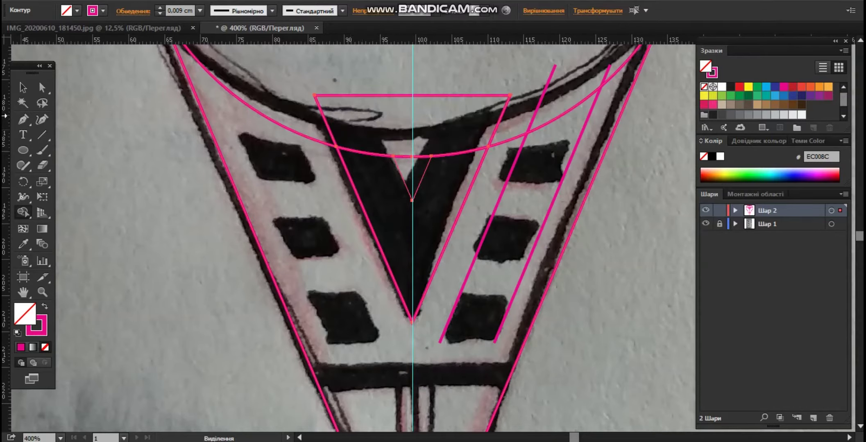
left_click(23, 91)
left_click(332, 132)
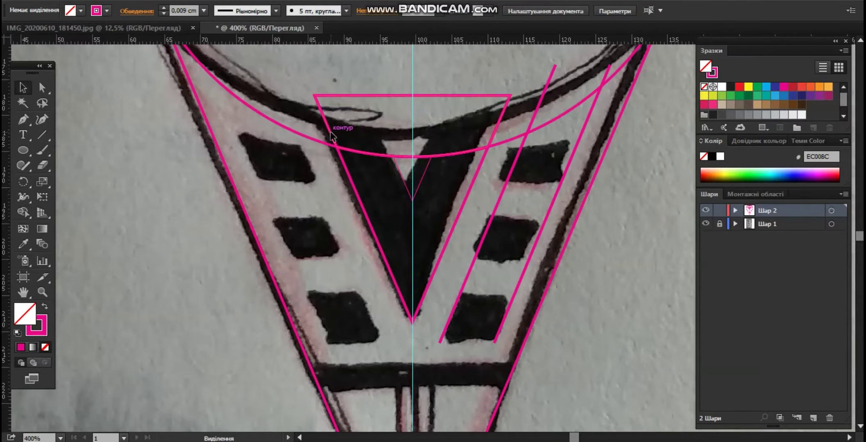
key("Delete")
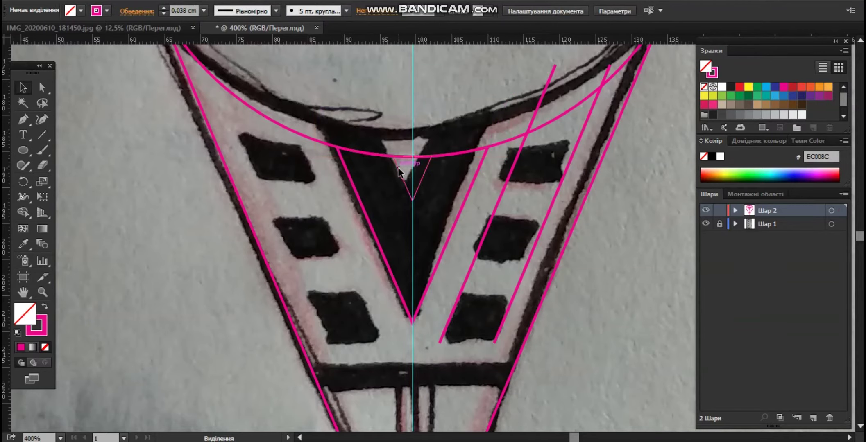
left_click(398, 167)
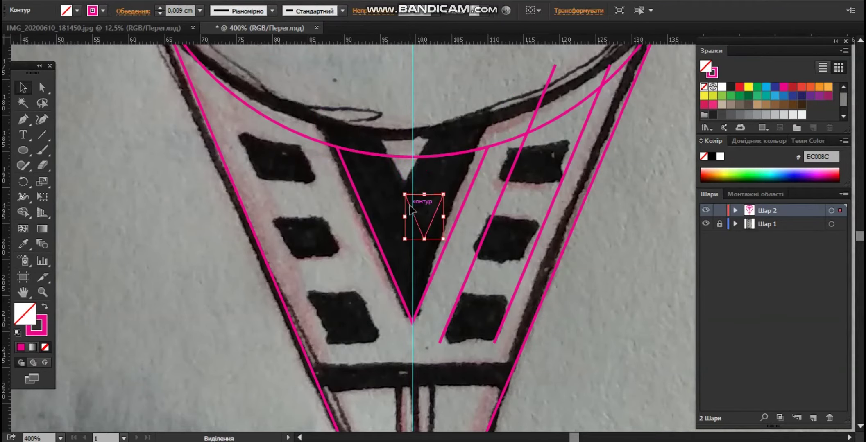
left_click(460, 244)
scroll(452, 249, "up", 3)
scroll(453, 255, "down", 4)
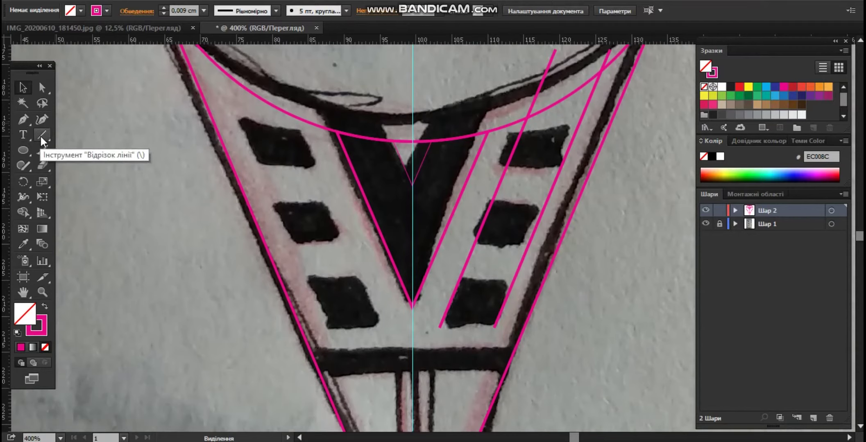
Draw a closed parallelogram about 7.6 mm wide with the Pen between the two slanted lines over the upper dark square right of the guide
left_click(23, 119)
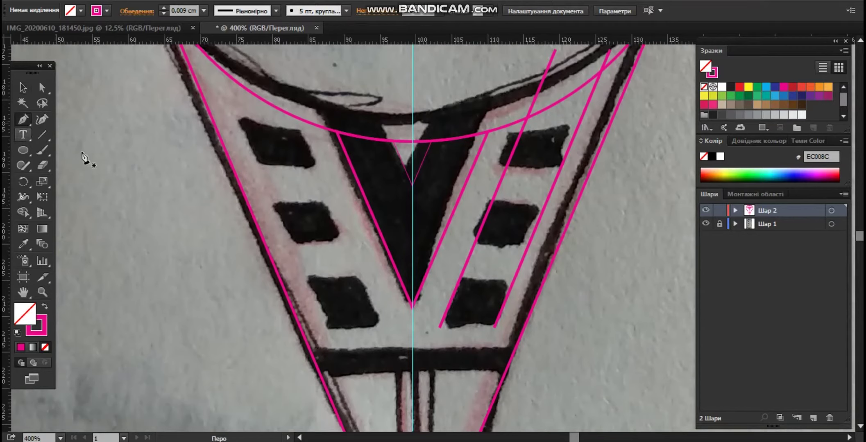
left_click(518, 141)
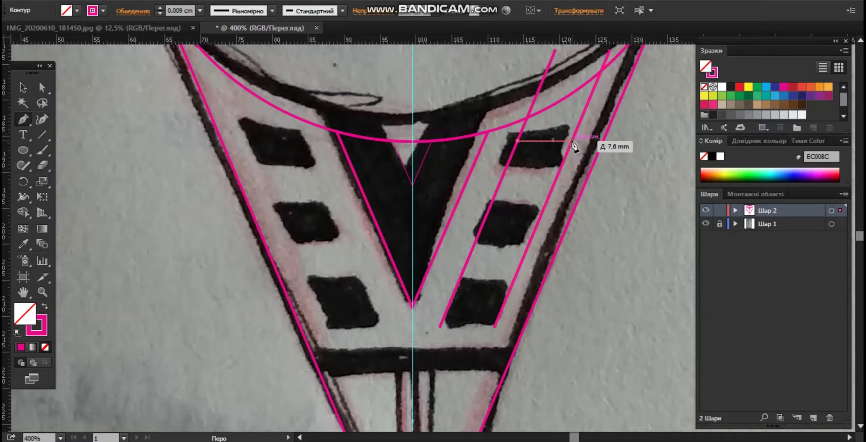
left_click(572, 141)
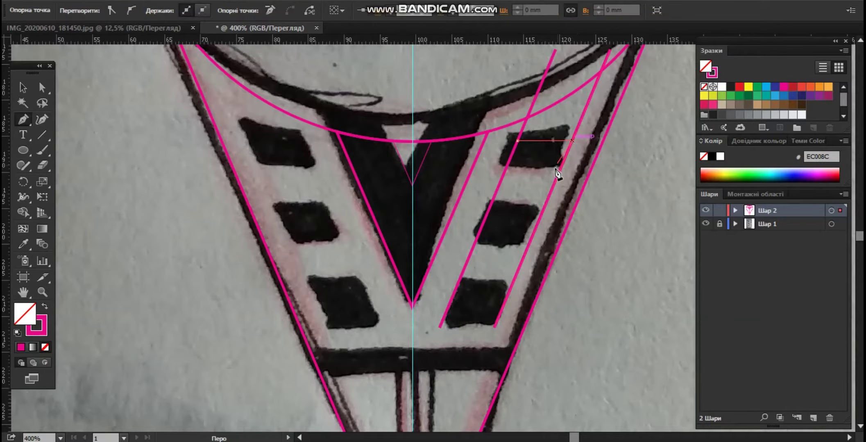
left_click(503, 173)
left_click(518, 141)
key("v")
left_click(22, 88)
scroll(590, 178, "up", 1, "alt")
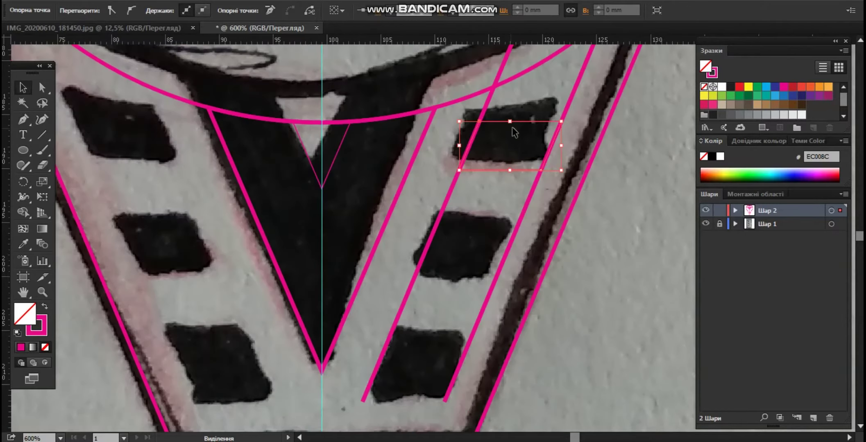
left_click(529, 215)
left_click_drag(528, 123, 490, 212)
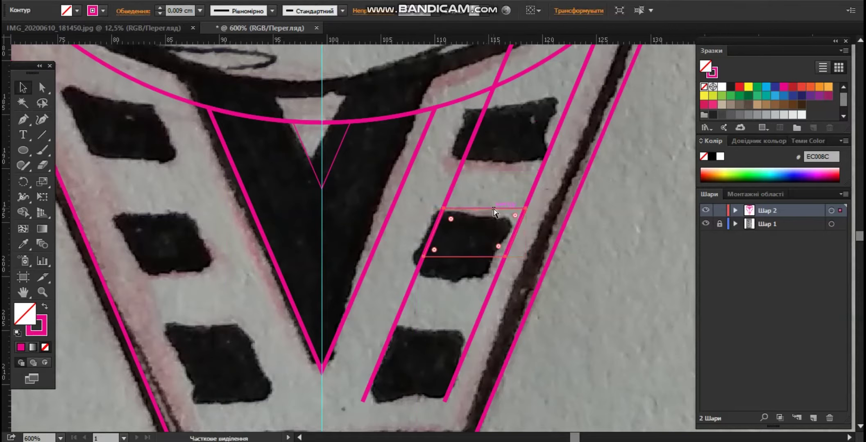
key("ctrl+z")
Set the parallelogram's stroke weight to 0.03 cm
left_click(201, 11)
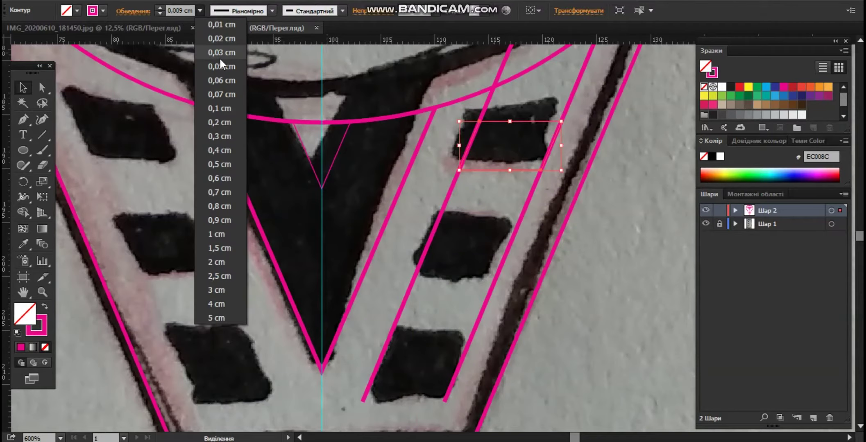
left_click(223, 62)
left_click(488, 245)
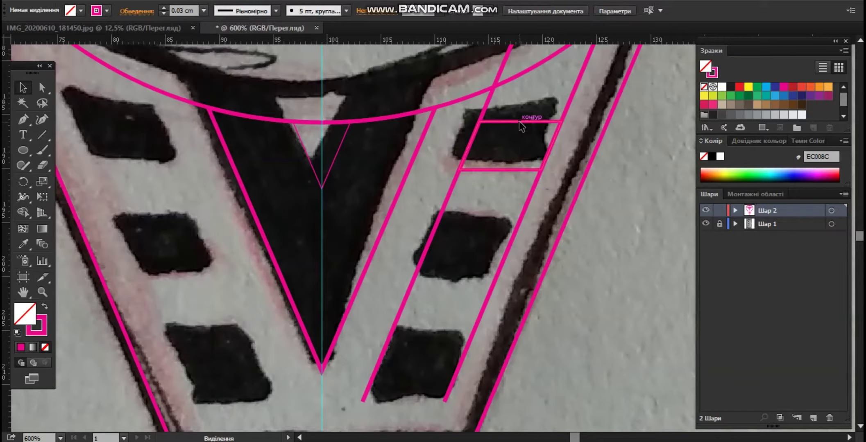
left_click_drag(519, 122, 485, 205)
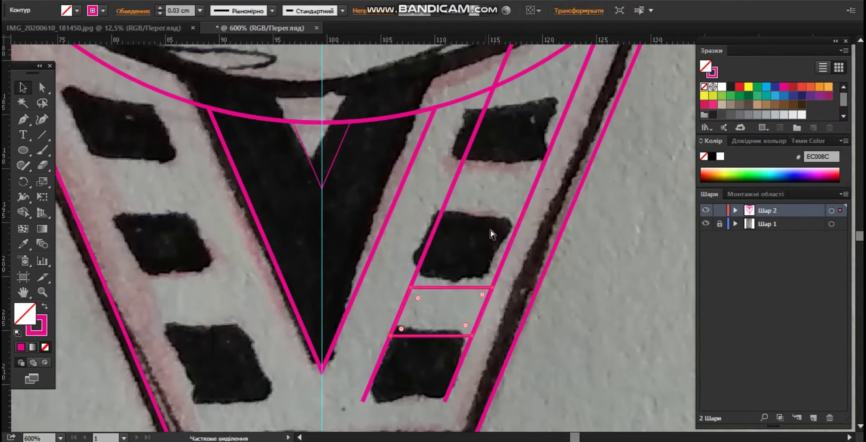
key("ctrl+z")
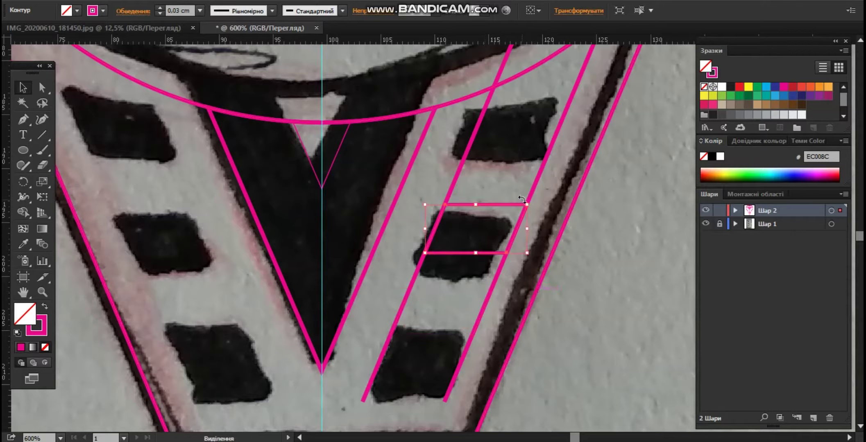
key("ctrl+z")
Duplicate the parallelogram twice down the slanted strip and place the last copy over the lowest dark square
left_click(551, 180)
left_click_drag(529, 168, 491, 266)
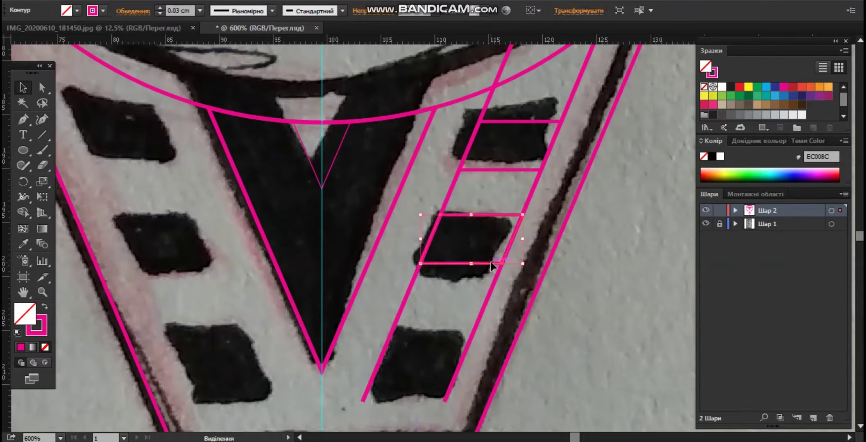
key("ctrl+d")
scroll(497, 267, "down", 3)
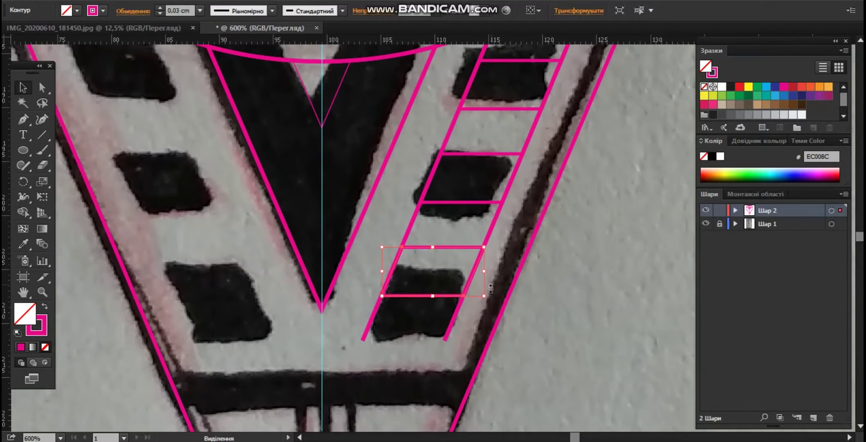
left_click(451, 312)
left_click_drag(449, 298, 434, 326)
Shift the middle parallelogram slightly down along the strip so it sits over the middle dark square
scroll(436, 326, "up", 4)
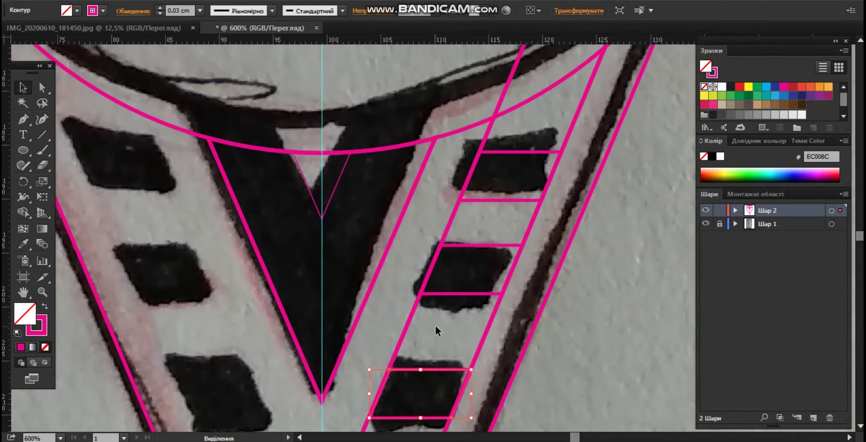
scroll(436, 326, "down", 5)
scroll(474, 257, "up", 4)
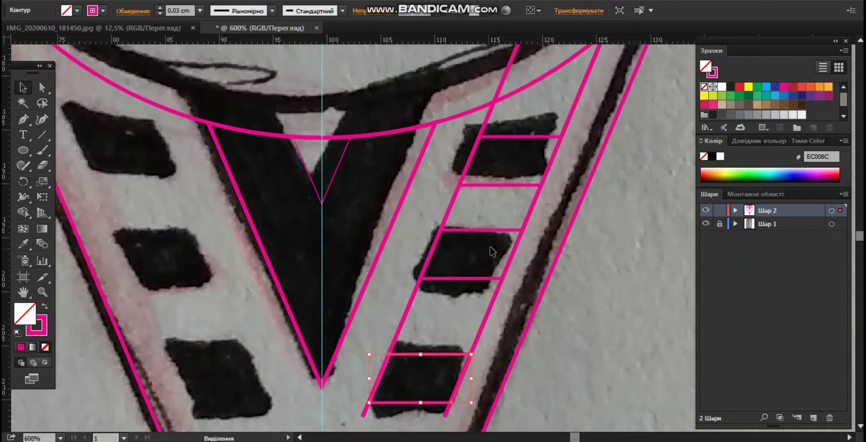
left_click(496, 241)
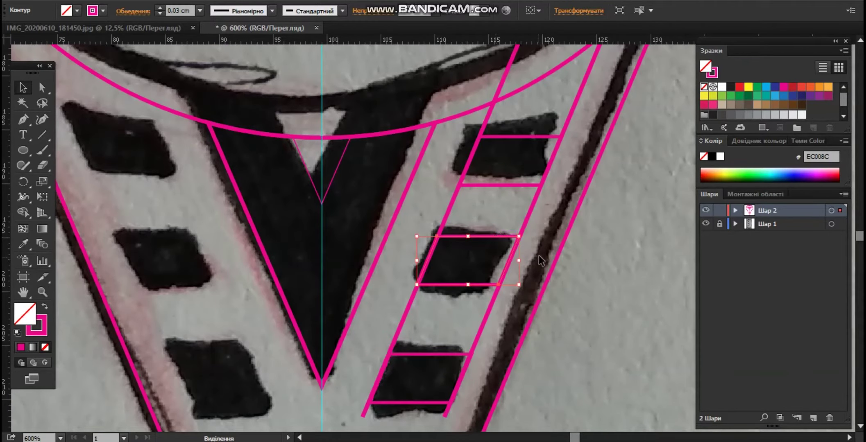
left_click(544, 245)
left_click(471, 235)
Adjust the middle parallelogram's corner points individually so they lie on the two slanted lines
scroll(506, 262, "up", 2)
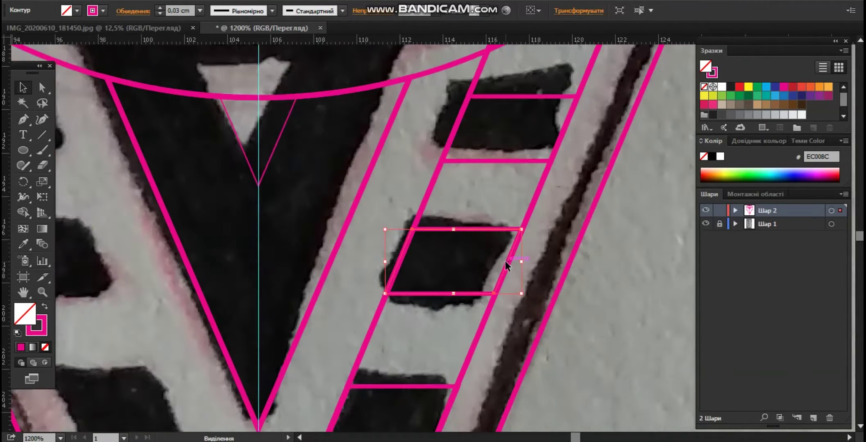
left_click(42, 87)
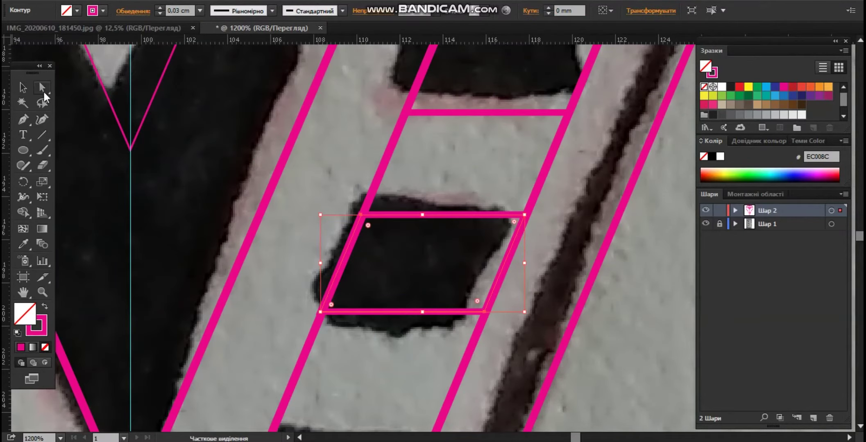
scroll(431, 247, "up", 1)
scroll(410, 229, "down", 2)
left_click_drag(342, 155, 345, 157)
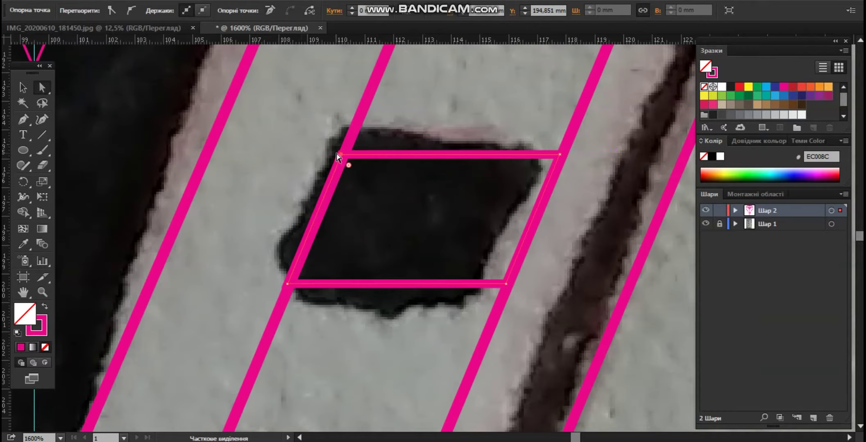
mouse_move(341, 156)
left_mouse_down()
mouse_move(368, 156)
mouse_move(345, 150)
left_mouse_up()
left_click_drag(287, 284, 289, 287)
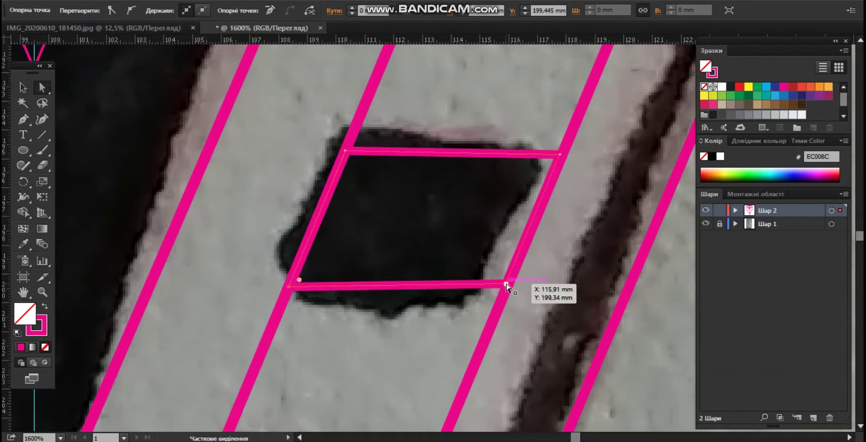
left_click_drag(506, 287, 509, 290)
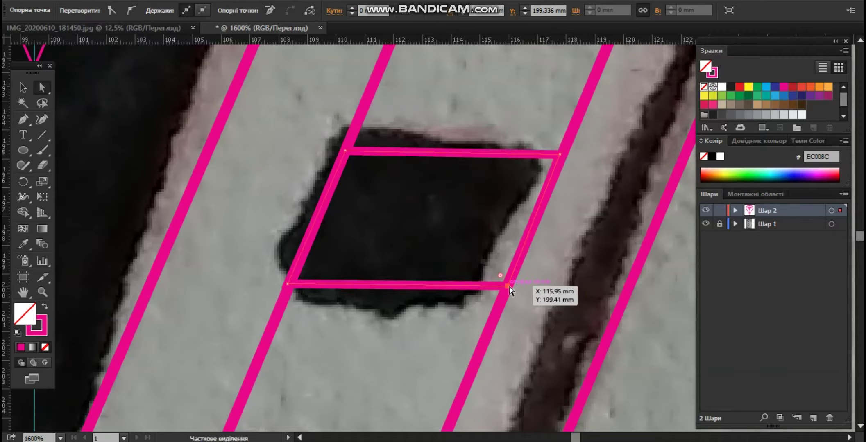
mouse_move(559, 155)
left_mouse_down()
mouse_move(550, 156)
mouse_move(565, 150)
left_mouse_up()
left_click_drag(506, 286, 504, 286)
Move the lowest parallelogram's four corner points onto the two slanted lines
scroll(505, 287, "down", 12)
scroll(393, 245, "down", 2)
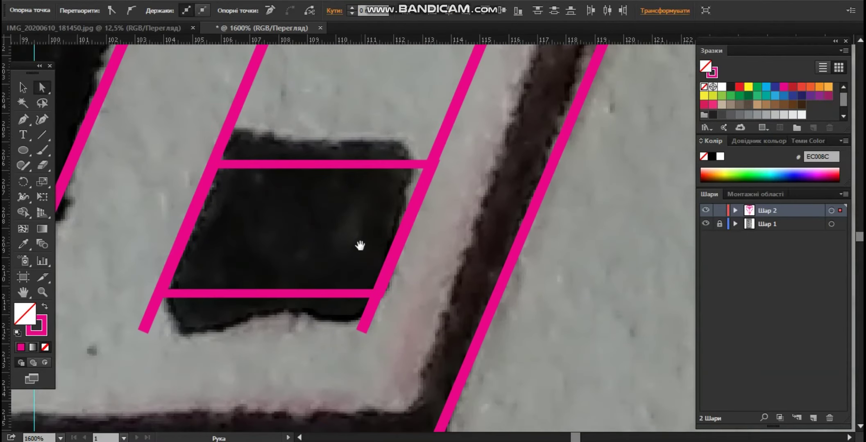
scroll(323, 201, "left", 2)
left_click_drag(288, 163, 294, 156)
scroll(280, 172, "up", 1)
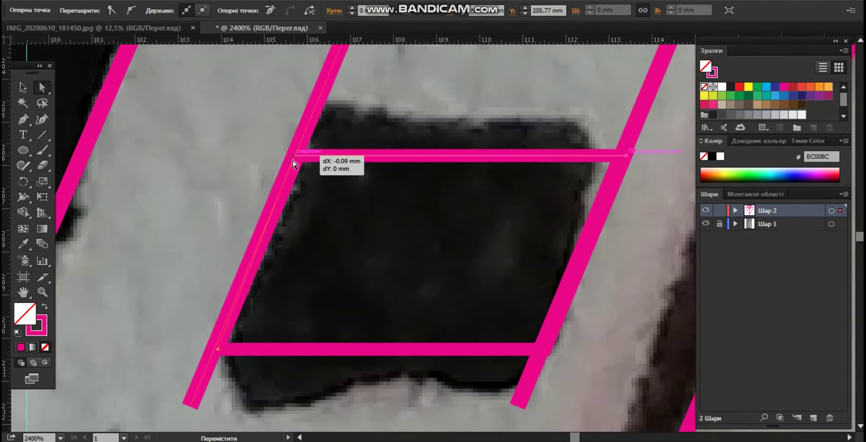
left_click_drag(218, 351, 213, 350)
left_click_drag(545, 352, 541, 350)
left_click_drag(626, 156, 622, 156)
Delete the two long slanted construction lines running through the parallelograms
scroll(591, 192, "down", 1)
scroll(590, 189, "down", 3)
left_click(23, 87)
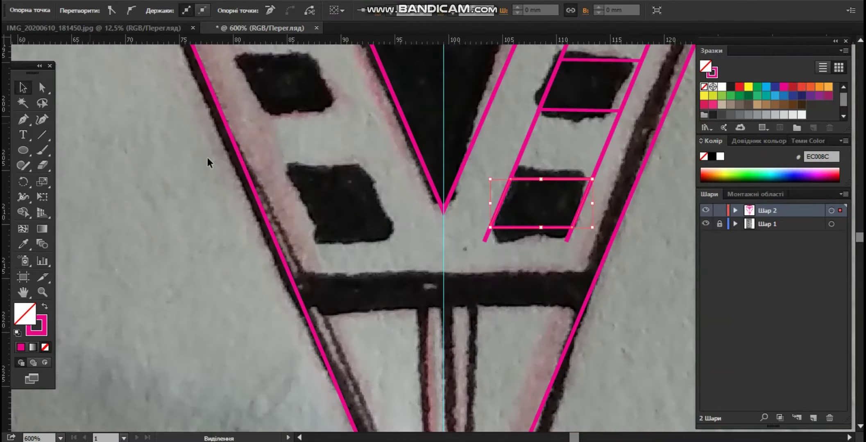
scroll(565, 221, "up", 2)
left_click(607, 208)
key("Delete")
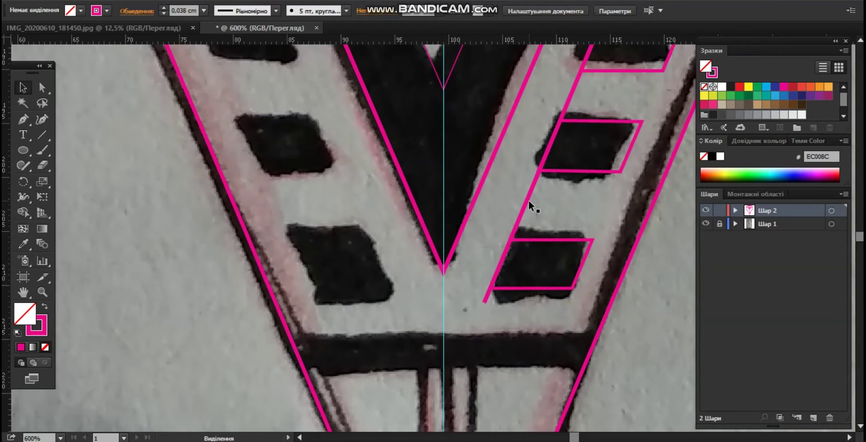
left_click(527, 201)
key("Delete")
Reflect a copy of the three parallelograms across the vertical axis and place it over the dark squares on the guide's opposite side
scroll(588, 230, "up", 2)
left_click(615, 132)
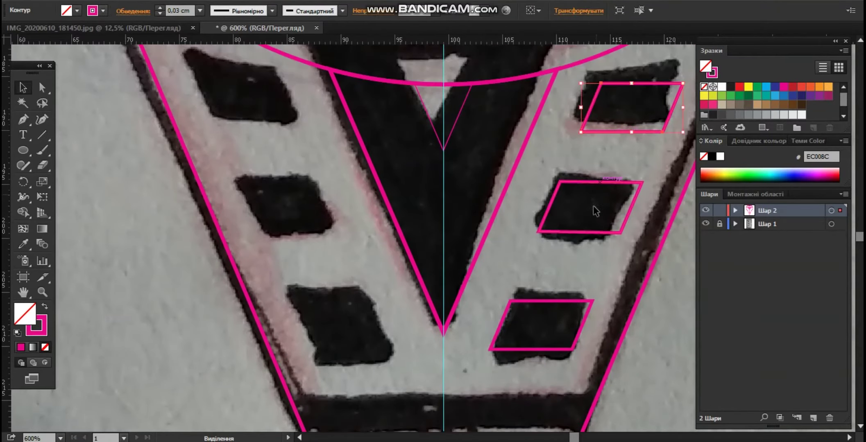
left_click(573, 304, "shift")
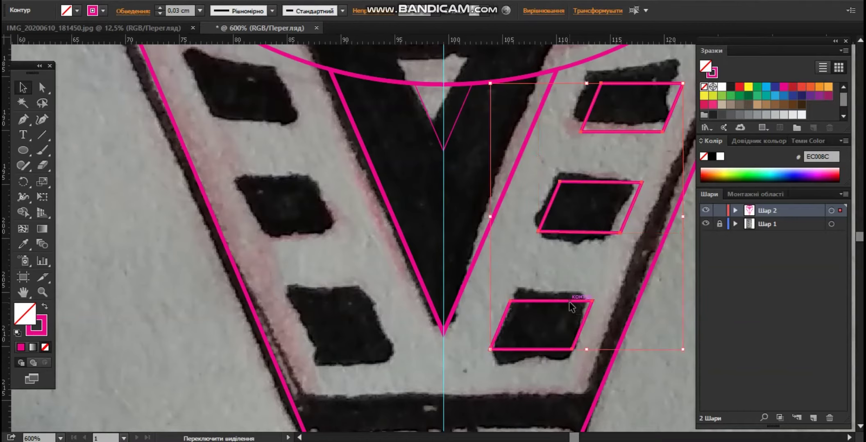
right_click(572, 306)
mouse_move(625, 237)
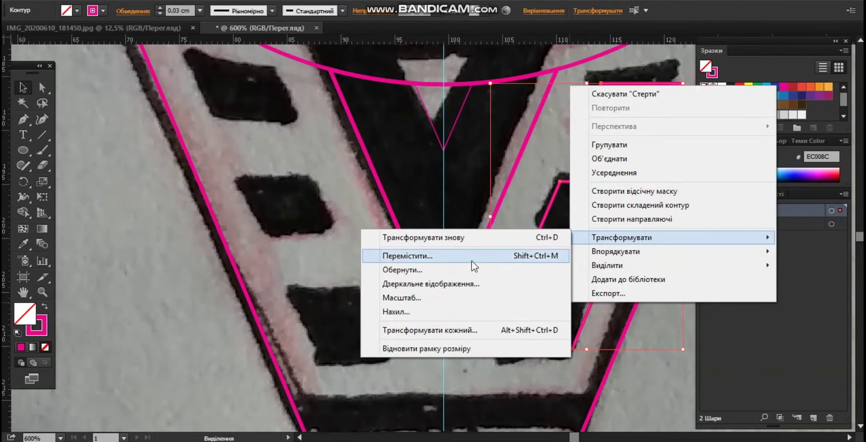
left_click(475, 282)
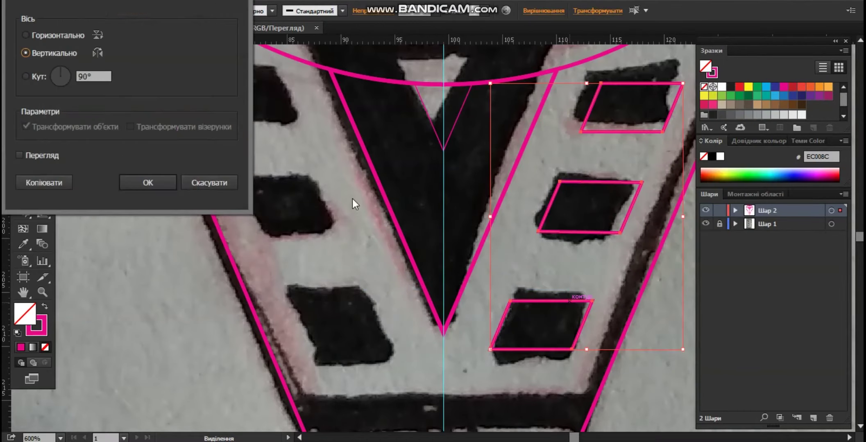
left_click(53, 180)
left_click_drag(595, 187, 302, 187)
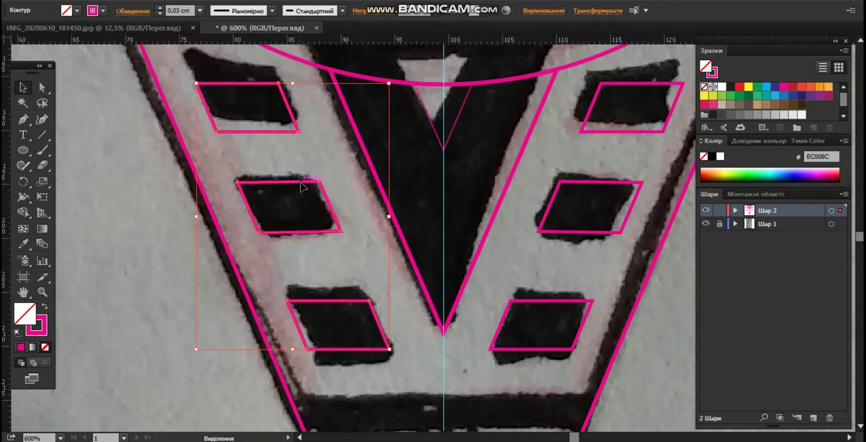
Shift the three parallelograms on the left branch of the V slightly toward the vertical guide to balance the opposite set
left_click(539, 304, "shift")
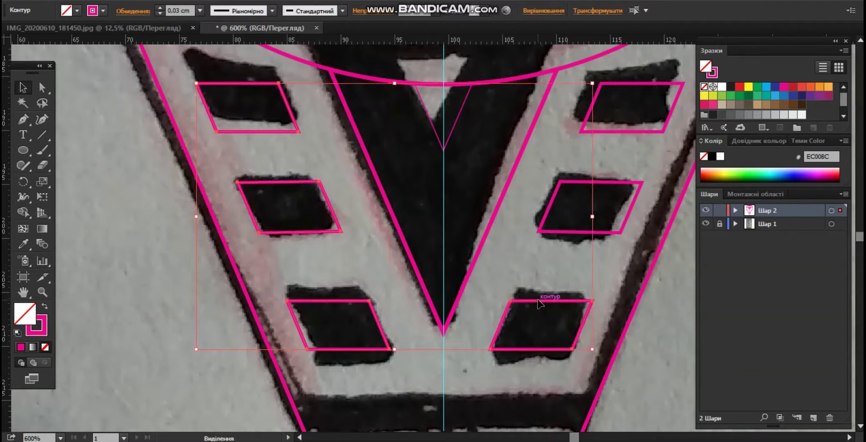
left_click(637, 186, "shift")
left_click(640, 132, "shift")
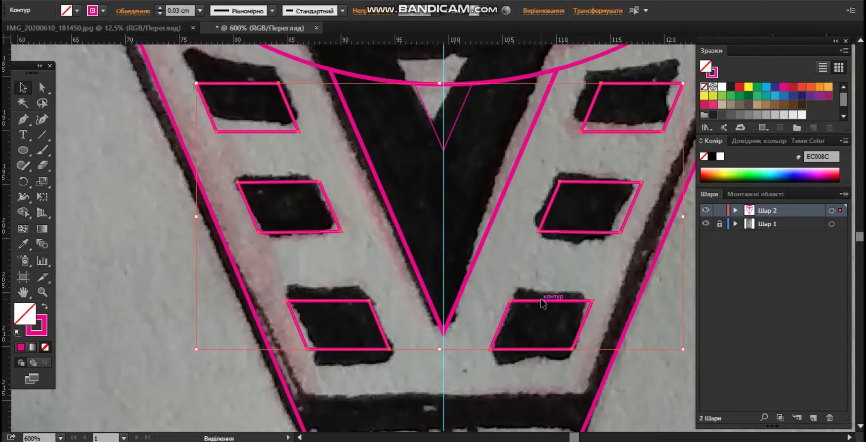
left_click(584, 183, "shift")
left_click(610, 133, "shift")
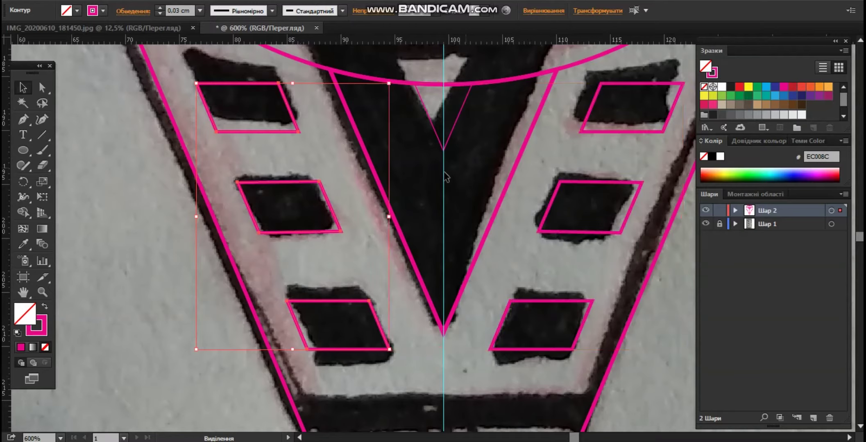
left_click_drag(327, 198, 329, 199)
left_click(615, 85, "shift")
left_click(605, 183, "shift")
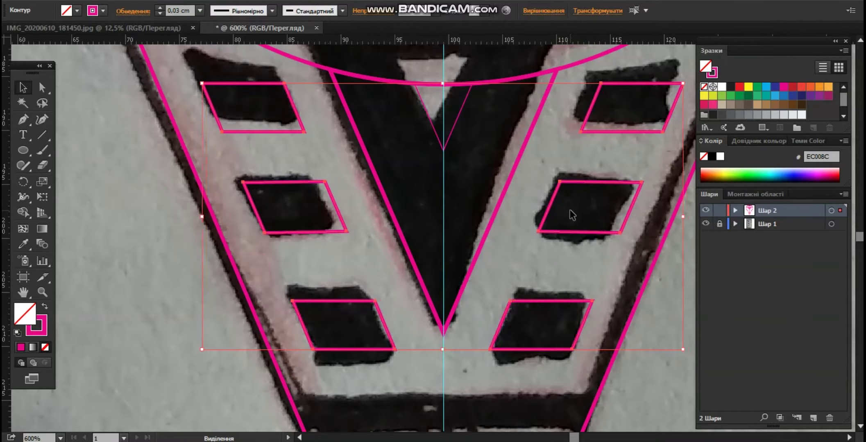
left_click(519, 247)
Draw a closed trapezoid about 28 mm wide over the dark crossbar with the Pen tool and swap its magenta stroke to the fill
key("ctrl+minus")
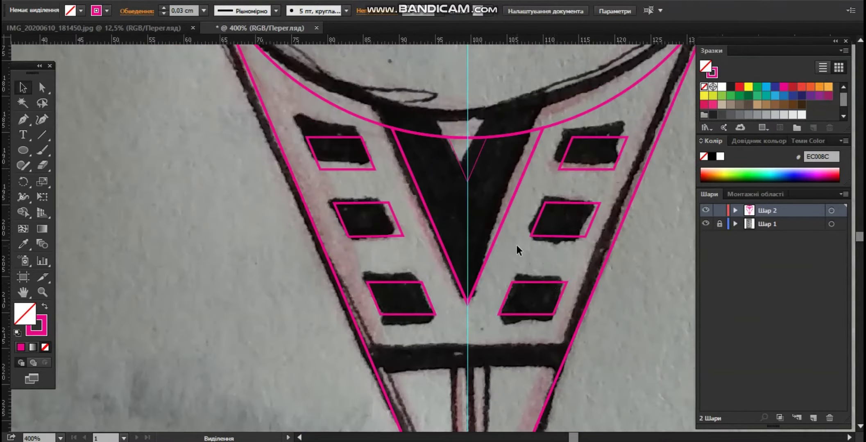
scroll(518, 247, "down", 5)
scroll(487, 224, "up", 3)
scroll(504, 226, "down", 3)
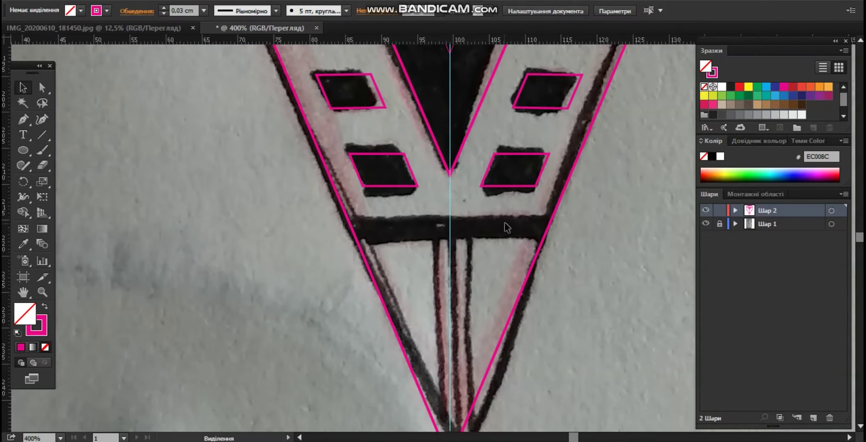
scroll(512, 237, "up", 1)
scroll(512, 237, "down", 2)
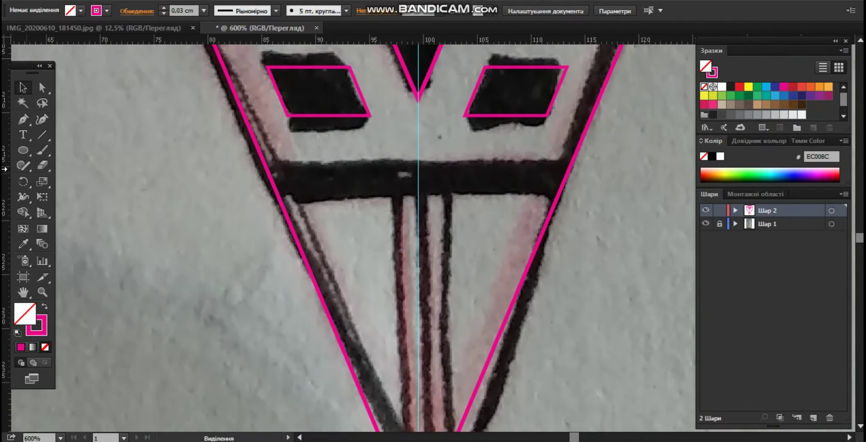
left_click(23, 119)
left_click(264, 164)
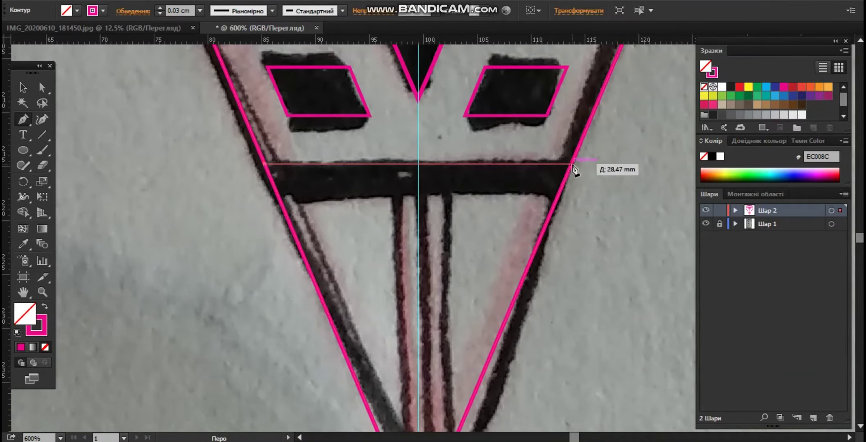
left_click(570, 164)
left_click(557, 198)
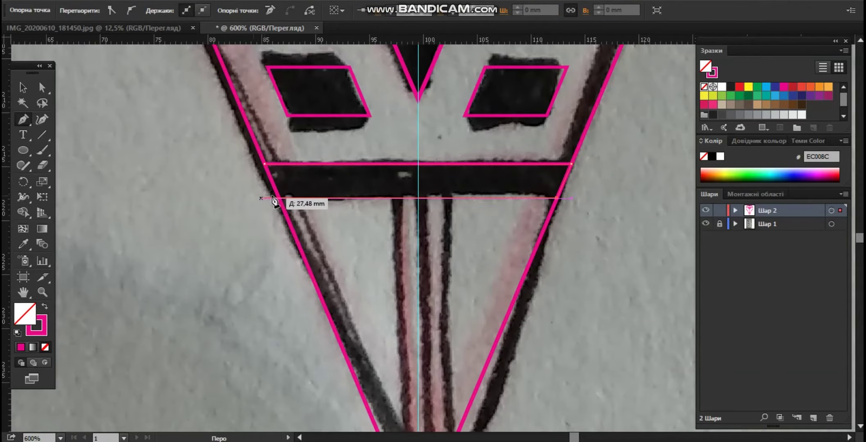
left_click(280, 198)
left_click(265, 164)
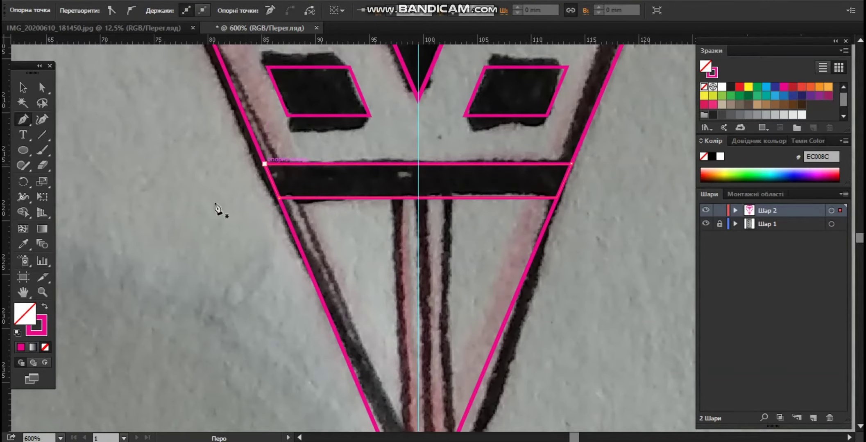
key("shift+x")
Draw a vertical line along the guide from the filled crossbar to the V's tip, with a 0.03 cm stroke
scroll(425, 261, "down", 6)
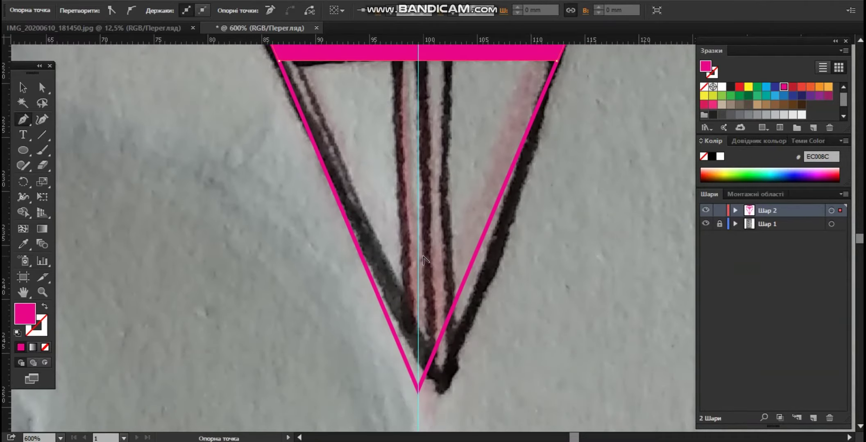
scroll(426, 261, "down", 1, "alt")
left_click(42, 135)
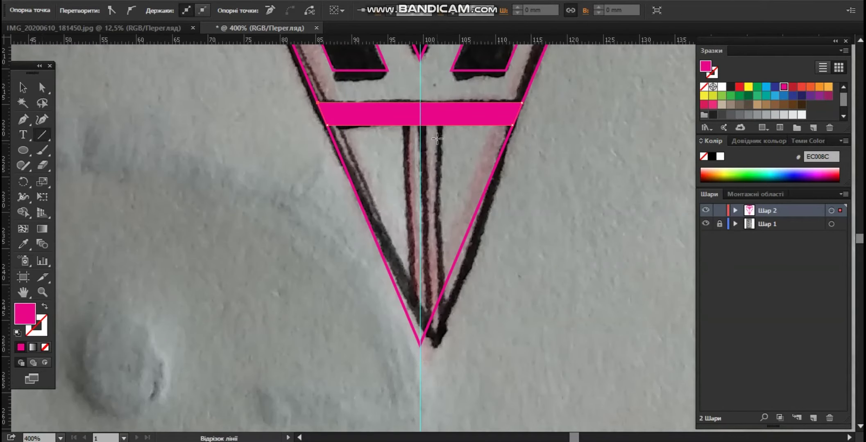
left_click_drag(423, 128, 417, 345)
left_click(199, 11)
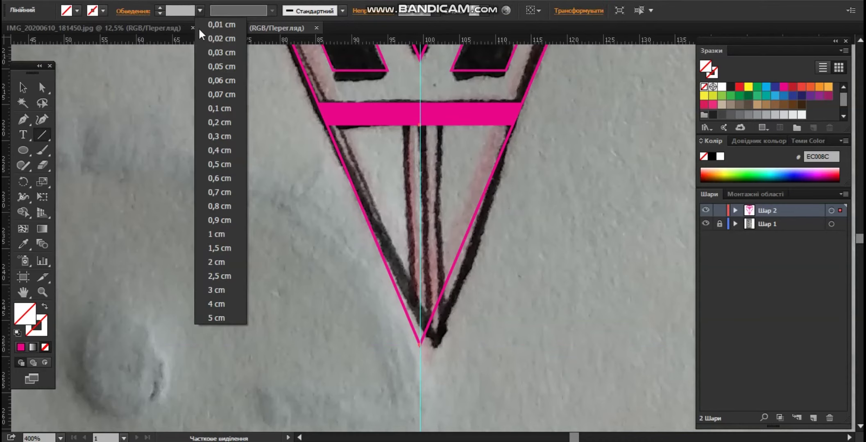
left_click(219, 54)
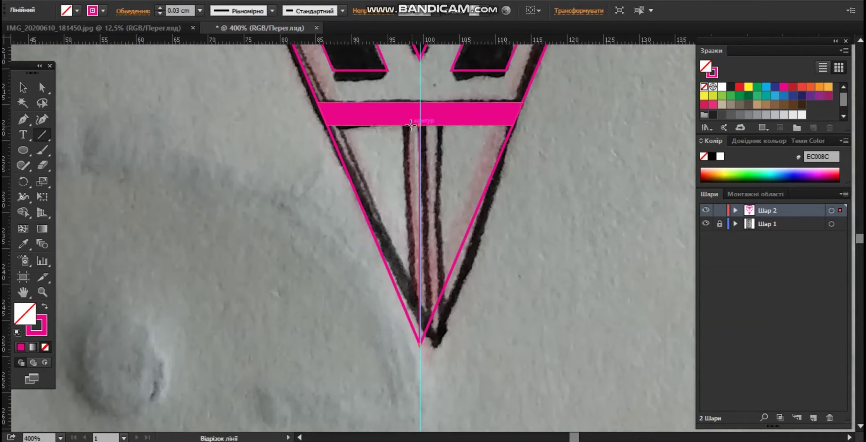
Draw a parallel vertical line left of the guide down to the slanted edge and place a copy on the guide's other side
left_click_drag(407, 124, 407, 316)
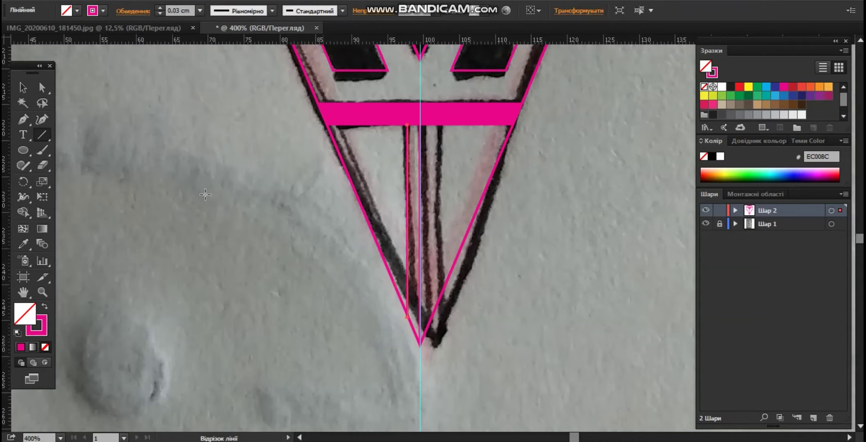
left_click(23, 87)
scroll(424, 213, "up", 1)
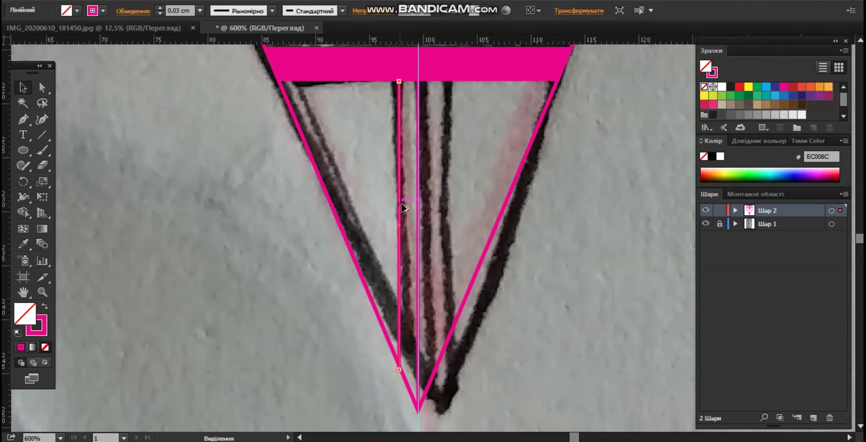
left_click_drag(402, 208, 437, 210)
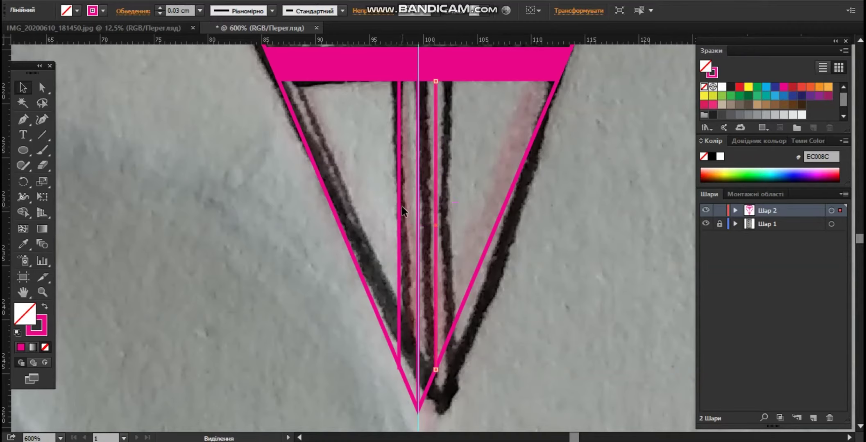
left_click(460, 186)
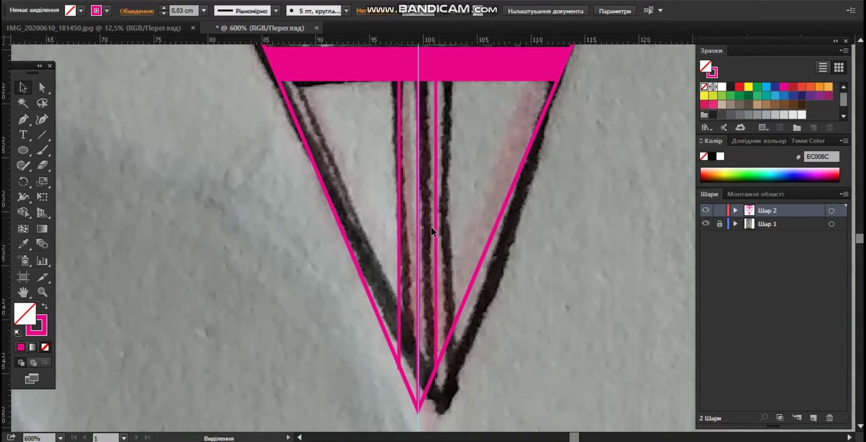
Try to rotate a copy of the ring's vertical spoke about the circles' centre and repeat the rotation
scroll(424, 236, "down", 4)
scroll(479, 284, "up", 5)
scroll(504, 289, "down", 2)
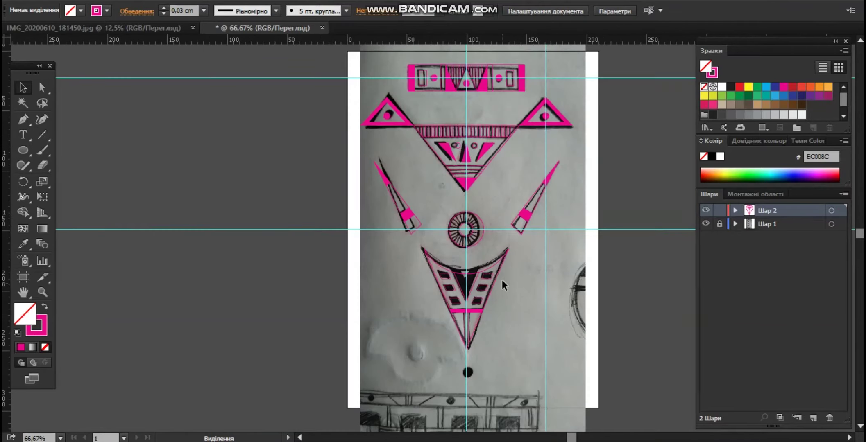
scroll(484, 229, "up", 3)
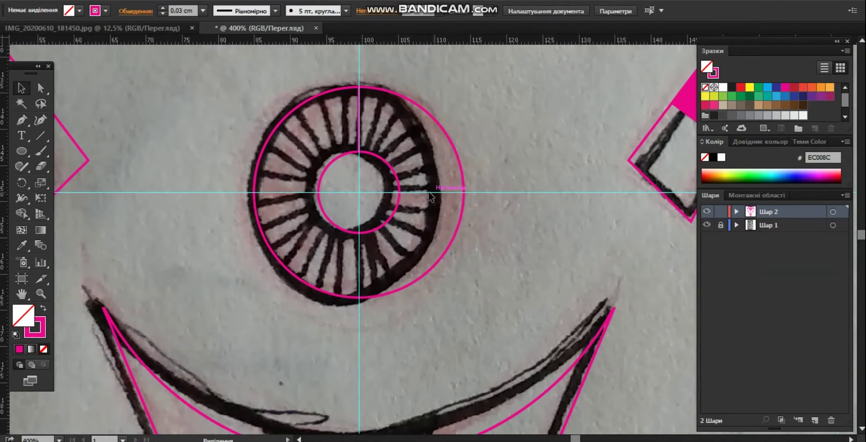
scroll(351, 141, "up", 1)
left_click(350, 136)
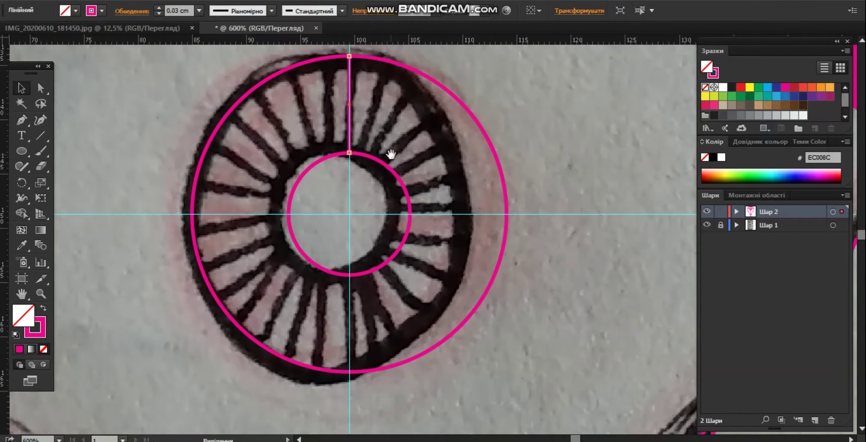
left_click_drag(389, 154, 406, 166)
key("r")
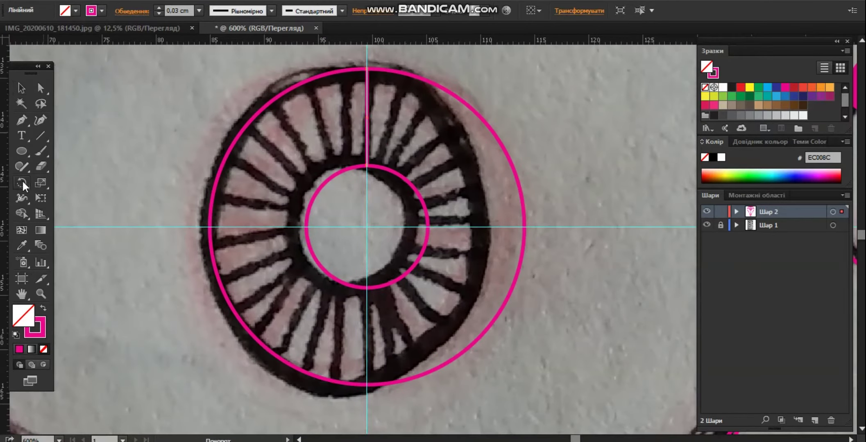
left_click(366, 228)
left_click_drag(367, 141, 348, 147)
key("ctrl+d")
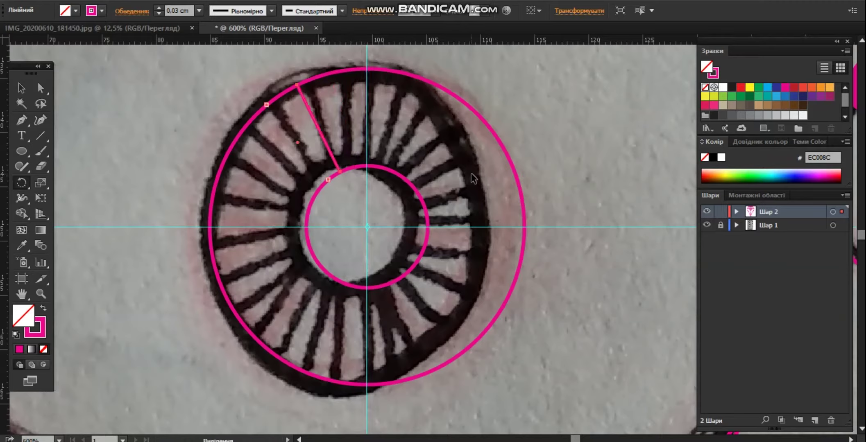
key("ctrl+d")
key("ctrl+z")
key("ctrl+z")
key("ctrl+z")
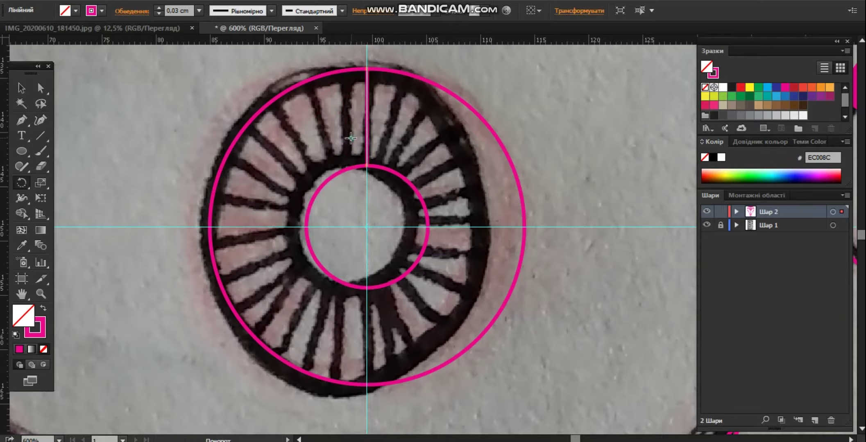
left_click(351, 139, "alt")
left_click(247, 114)
key("v")
left_click(392, 131)
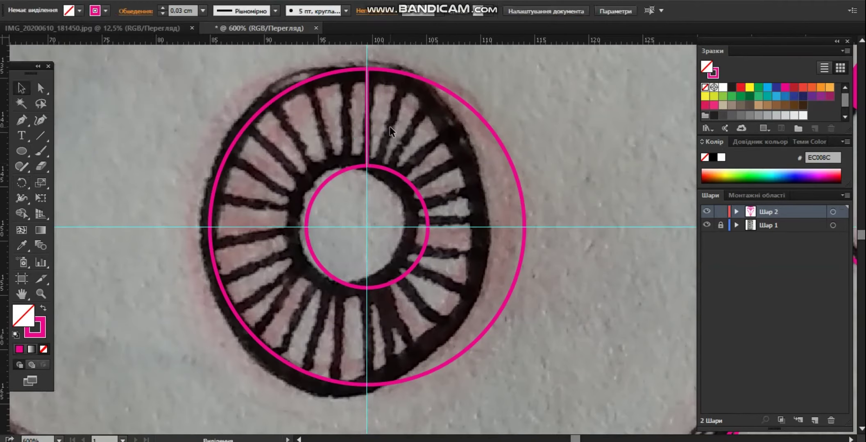
Try to rotate the ring's vertical spoke freehand counterclockwise about the circles' centre
left_click(366, 139)
left_click(21, 183)
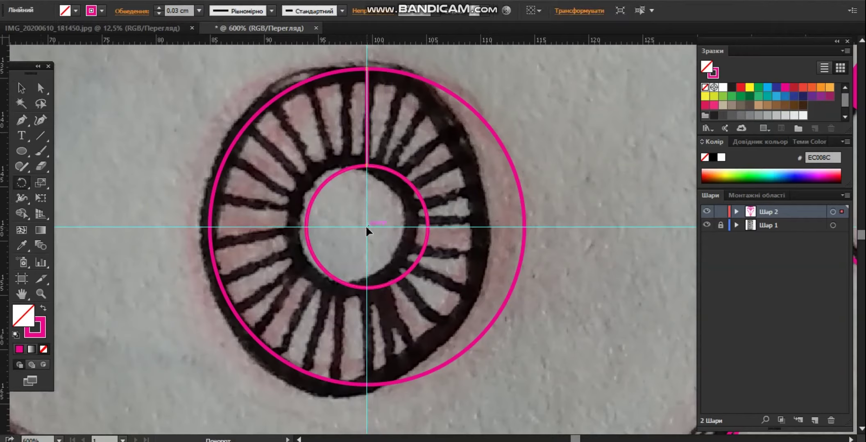
left_click_drag(370, 139, 349, 143)
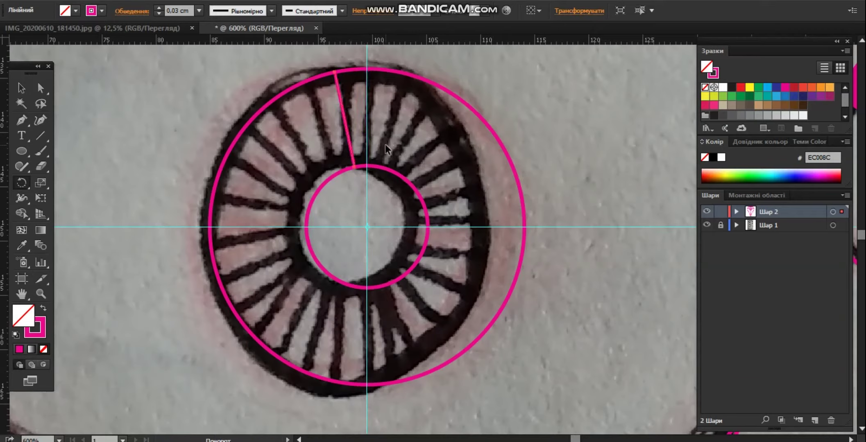
key("ctrl+z")
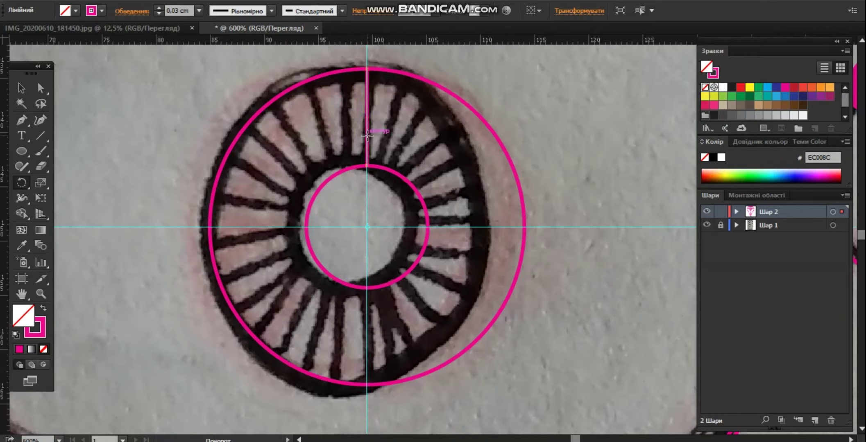
left_click(367, 137, "ctrl")
left_click_drag(367, 136, 352, 138)
key("ctrl+z")
left_click(354, 144, "alt")
left_click(250, 117)
left_click_drag(367, 132, 332, 147)
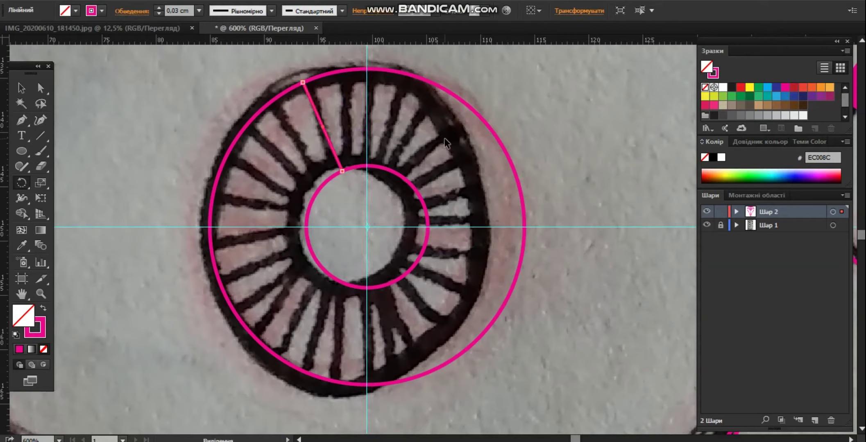
key("ctrl+z")
key("ctrl+z")
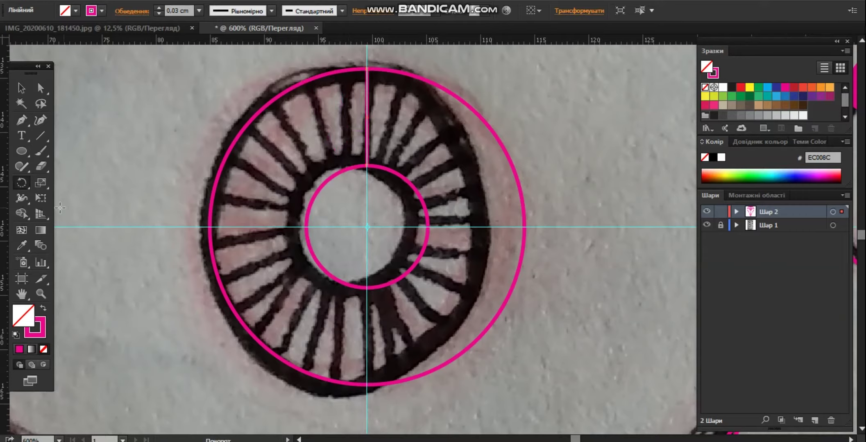
Try a copy of the vertical spoke rotated 15.53° about its own midpoint, and delete that copy
double_click(26, 185)
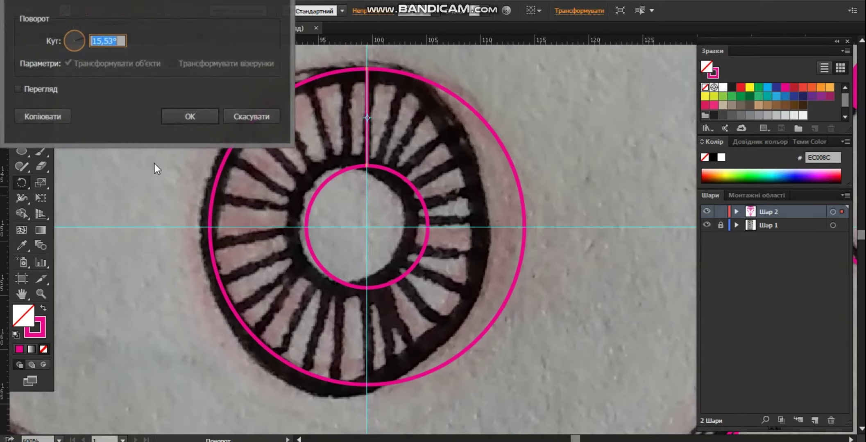
left_click(61, 117)
key("v")
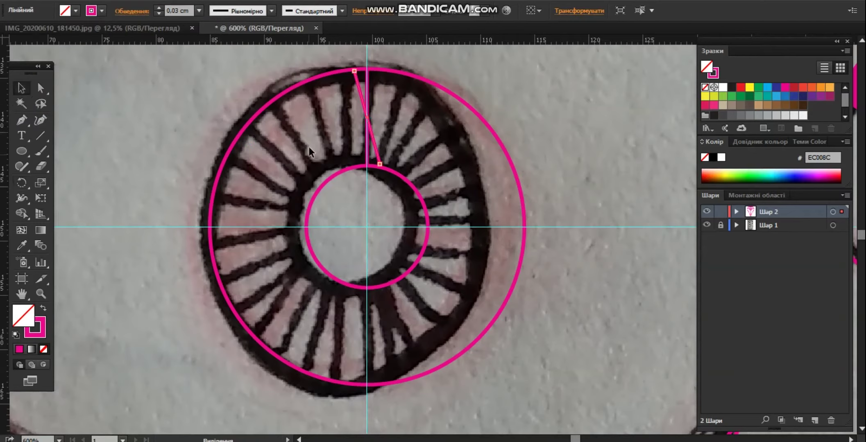
key("Delete")
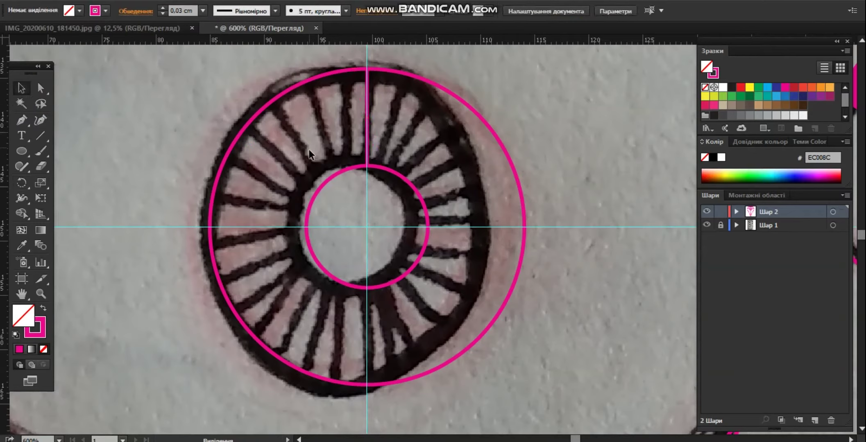
left_click(365, 138)
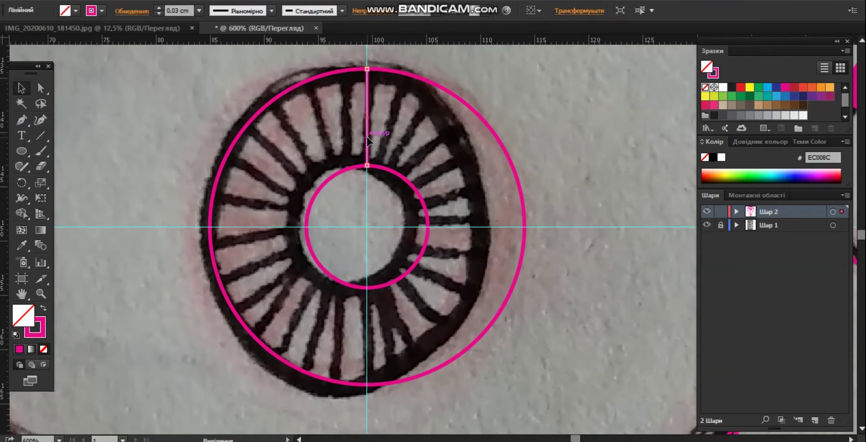
left_click(393, 135)
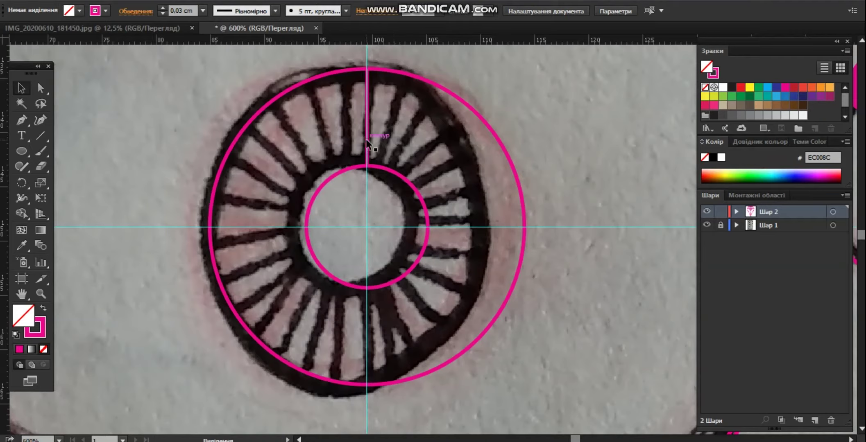
key("r")
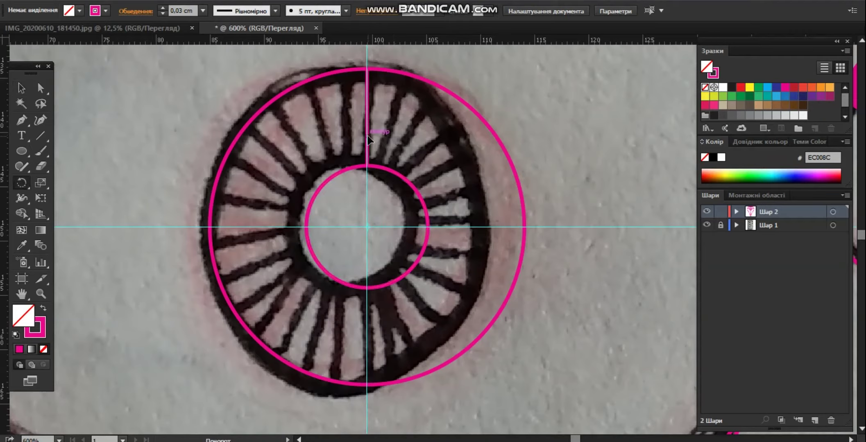
left_click_drag(368, 134, 359, 141)
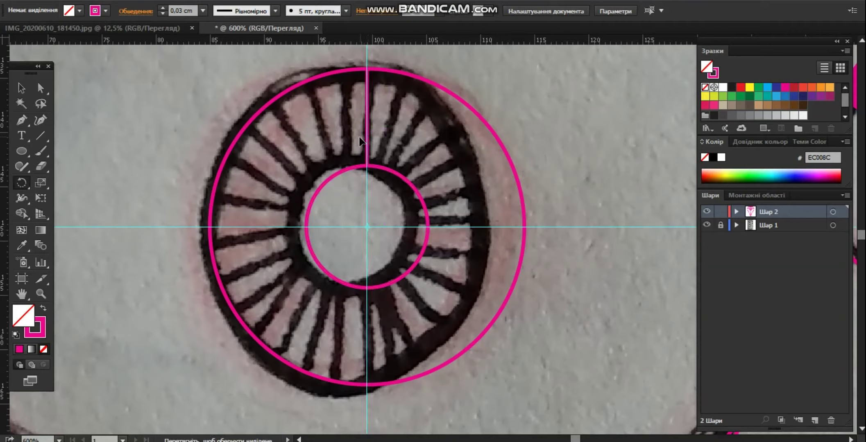
key("v")
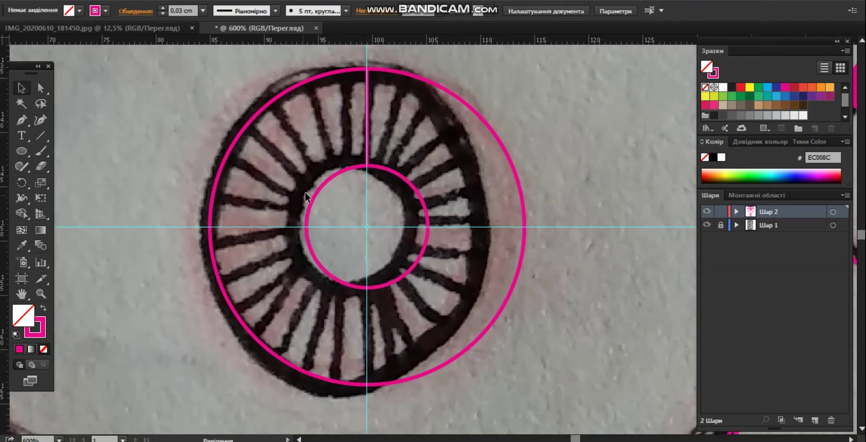
Rotate a copy of the ring's vertical spoke slightly counterclockwise about the circles' common centre
left_click(367, 158)
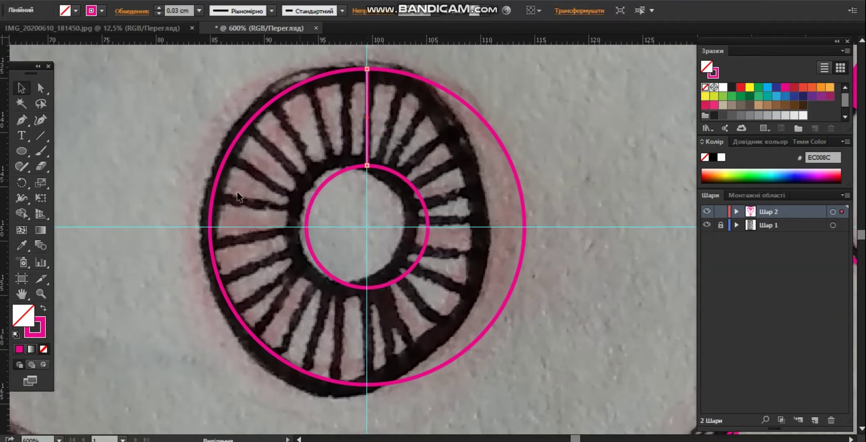
left_click(21, 182)
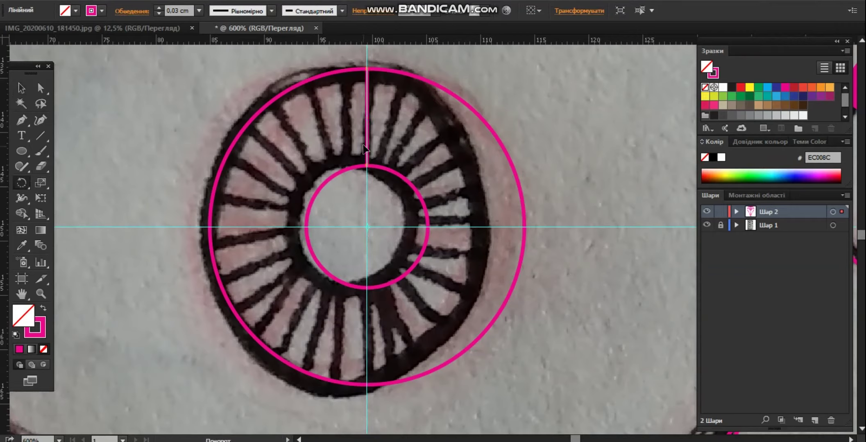
left_click_drag(369, 140, 355, 141)
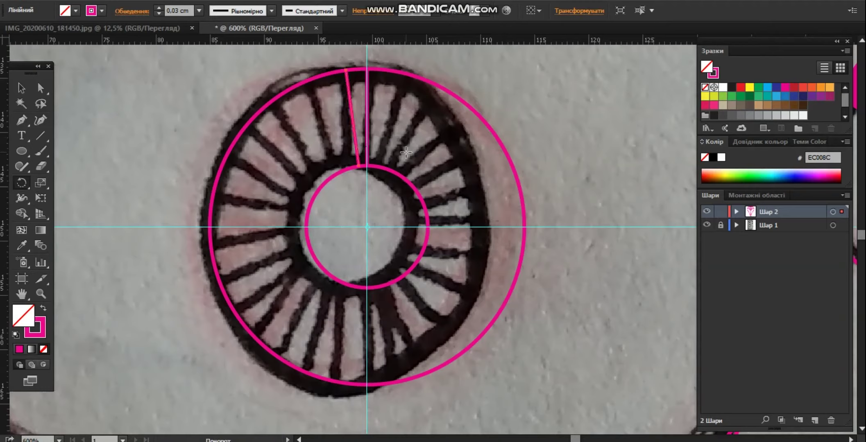
Repeat the rotated spoke copy counterclockwise around the whole ring until the spokes nearly reach the original vertical one
key("ctrl+d")
key("ctrl+d")
key("ctrl+d")
key("ctrl+d")
key("ctrl+d")
key("ctrl+d")
key("ctrl+d")
key("ctrl+d")
key("ctrl+d")
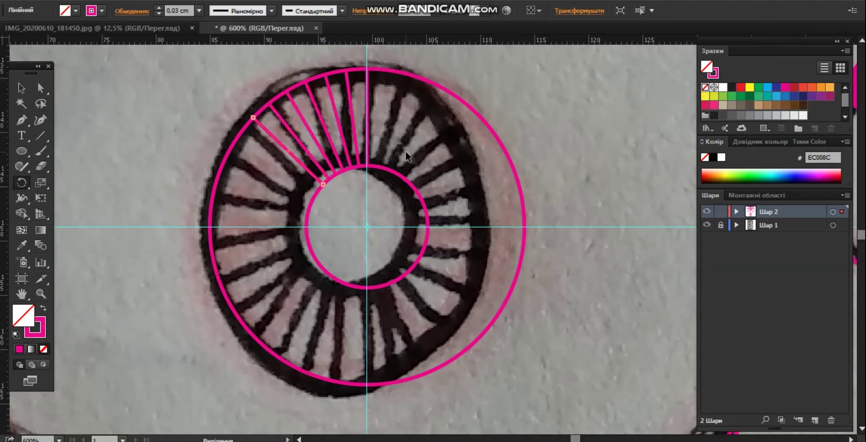
key("ctrl+d")
key("ctrl+d")
key("ctrl+d")
key("ctrl+d")
key("ctrl+d")
key("ctrl+d")
key("ctrl+d")
key("ctrl+d")
key("ctrl+d")
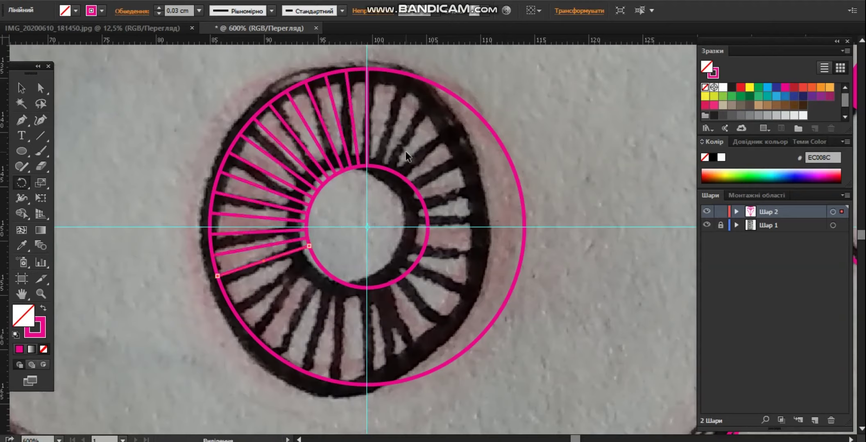
key("ctrl+d")
key("ctrl+d")
key("ctrl+d")
key("ctrl+d")
key("ctrl+d")
key("ctrl+d")
key("ctrl+d")
key("ctrl+d")
key("ctrl+d")
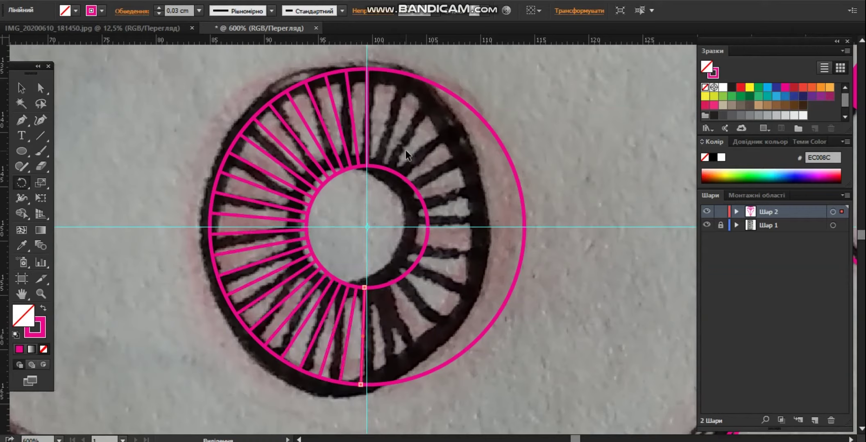
key("ctrl+d")
key("ctrl+d")
key("ctrl+d")
key("ctrl+d")
key("ctrl+d")
key("ctrl+d")
key("ctrl+d")
key("ctrl+d")
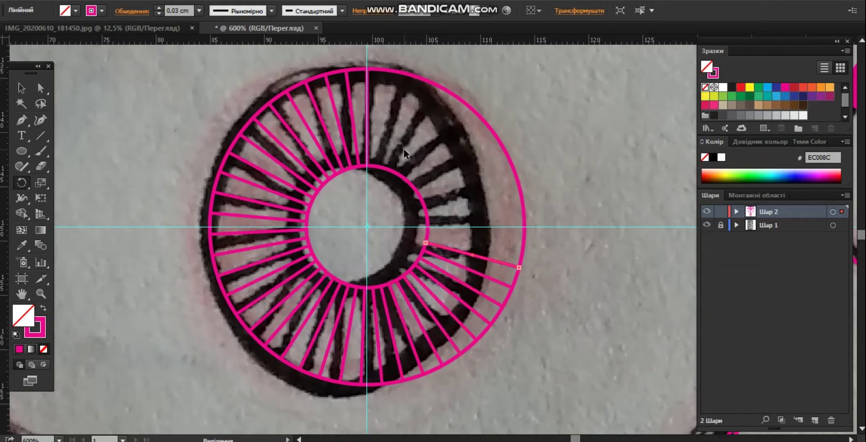
key("ctrl+d")
key("ctrl+d")
key("ctrl+d")
key("ctrl+d")
key("ctrl+d")
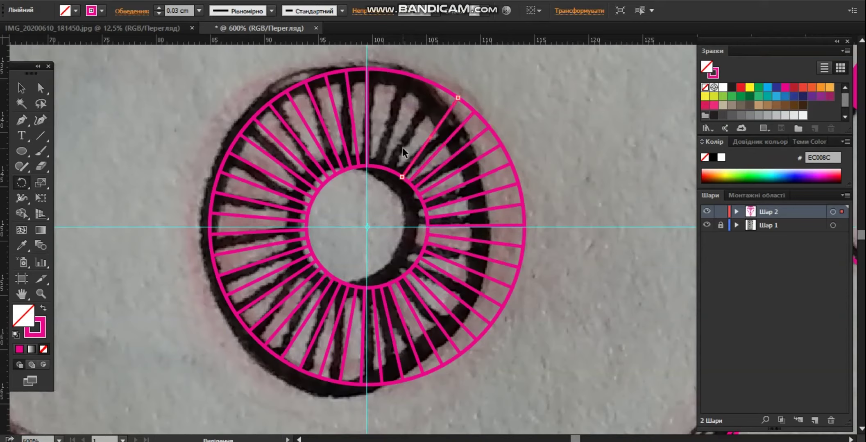
left_click(19, 88)
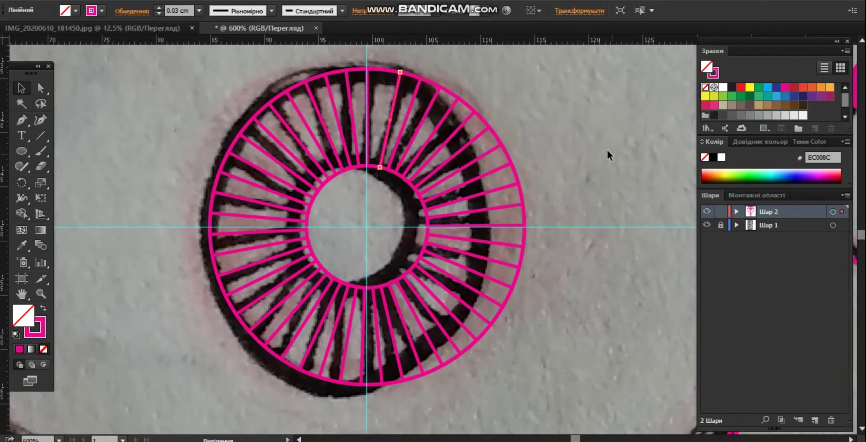
Examine the spoke spacing beside the ring's vertical spoke and compare the traced shapes with the whole sketch
left_click(602, 154)
scroll(569, 172, "down", 2)
scroll(473, 146, "up", 4)
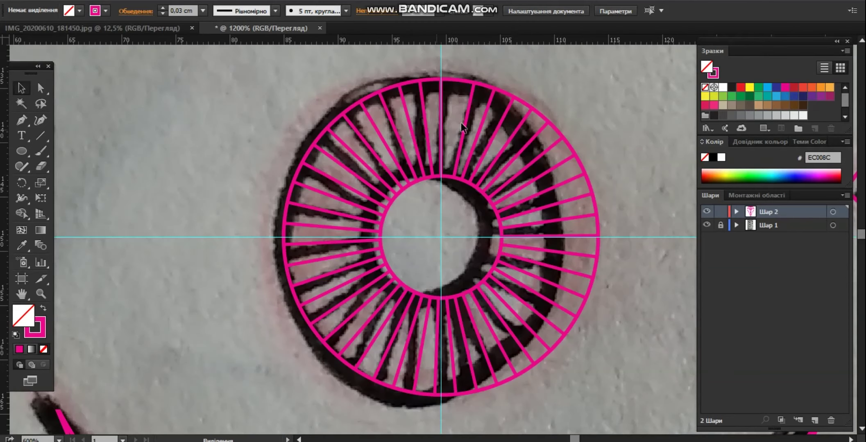
scroll(477, 123, "up", 1)
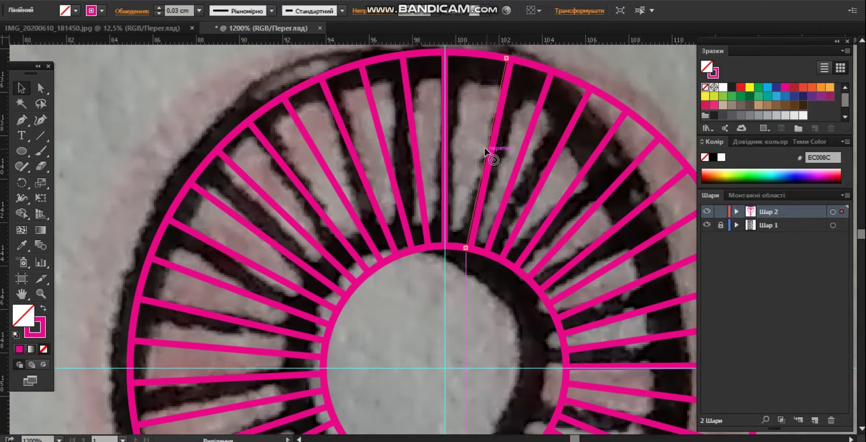
scroll(467, 286, "down", 7)
scroll(460, 249, "up", 1)
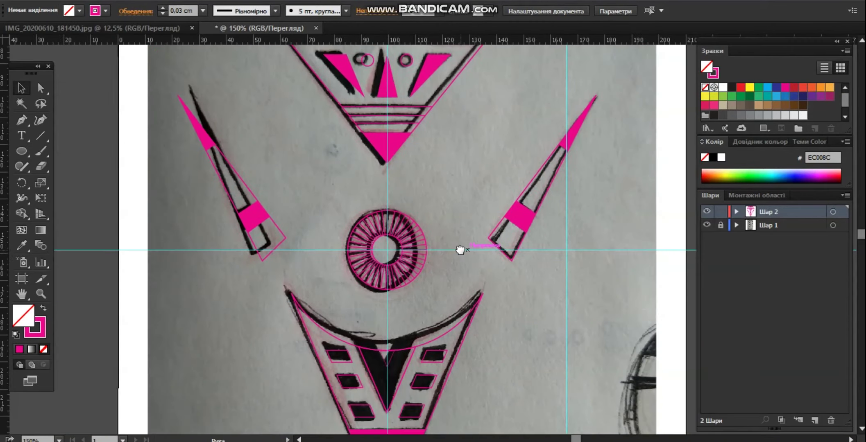
scroll(416, 265, "down", 1)
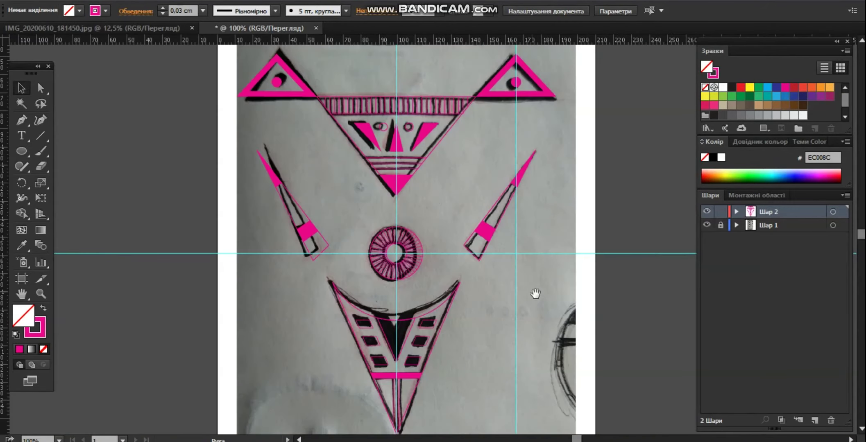
scroll(498, 282, "up", 1)
scroll(359, 329, "up", 2)
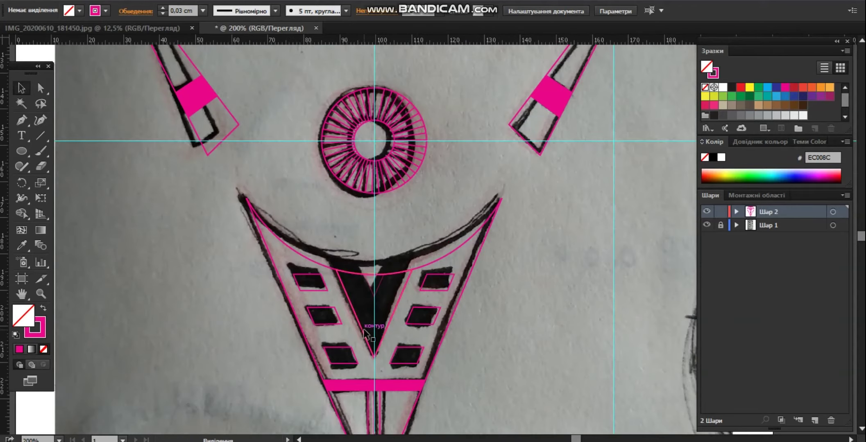
Try a solid magenta fill on the lower shape's central V and swap it back to a magenta outline
left_click(360, 330)
scroll(364, 324, "up", 2)
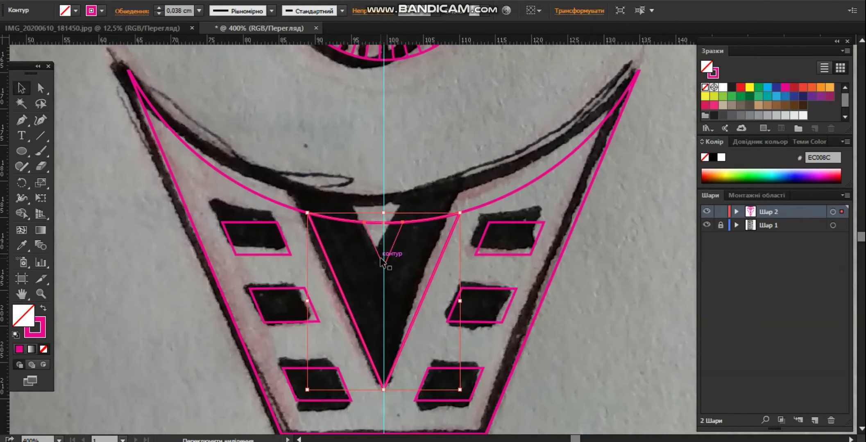
scroll(403, 306, "down", 1)
left_click(44, 308)
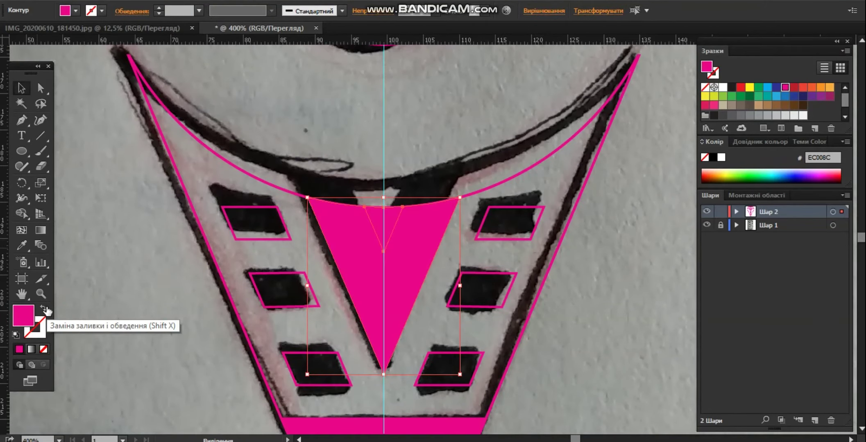
left_click(45, 309)
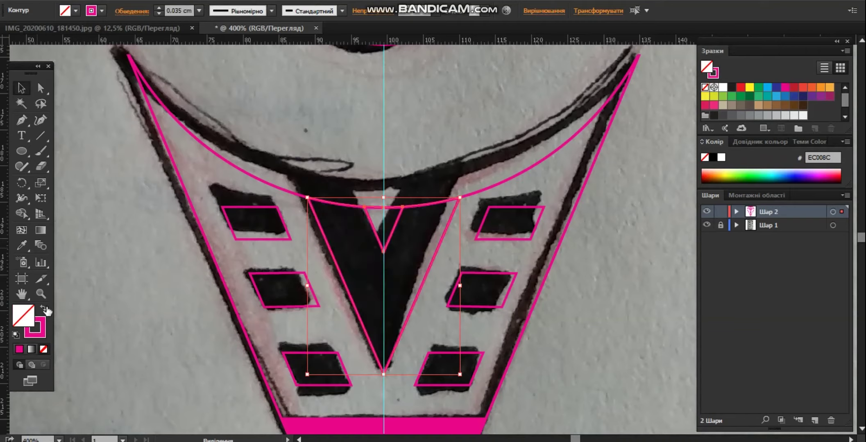
left_click(161, 292)
Draw a circle about 8.1 mm in diameter over the sketched black dot below the lower shape's tip
key("ctrl+1")
left_click_drag(223, 309, 401, 193)
scroll(302, 310, "up", 3)
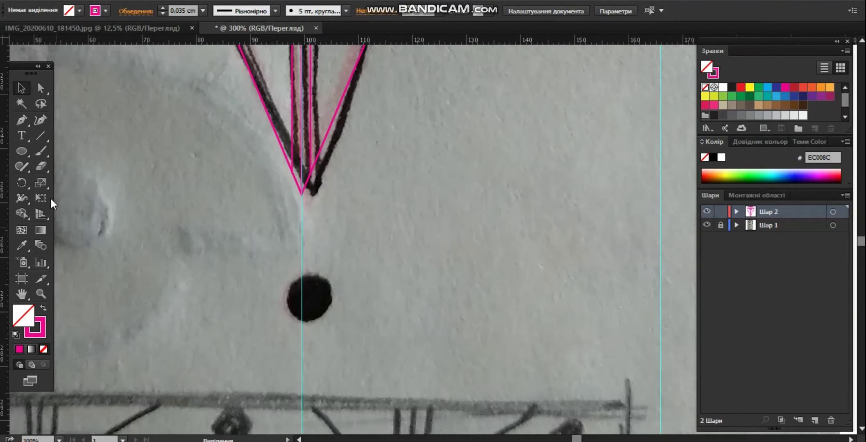
left_click(26, 150)
left_click_drag(279, 279, 318, 324)
scroll(295, 318, "up", 2)
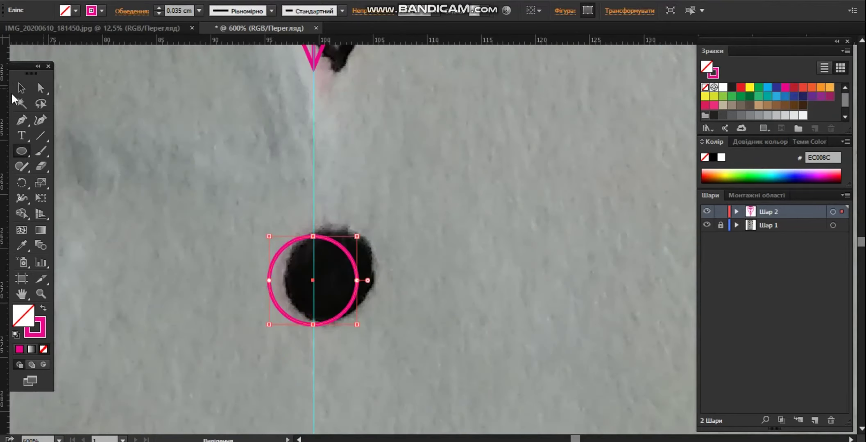
Align the new circle's centre with the vertical centre guide
left_click(21, 88)
left_click(344, 307)
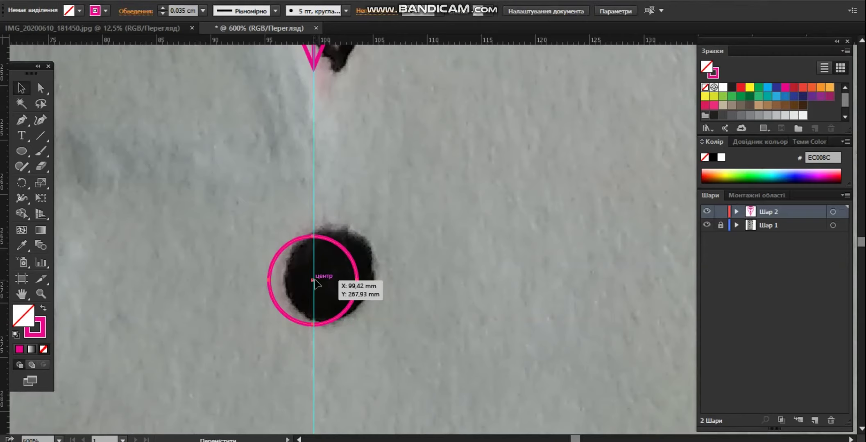
left_click_drag(315, 281, 313, 281)
left_click(383, 306)
Fill the circle below the lower tip with black 231F20 and no stroke
left_click(337, 318)
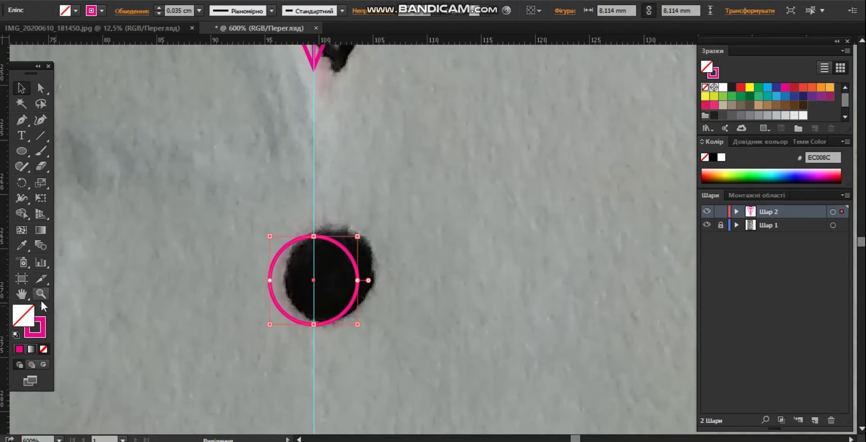
left_click(44, 308)
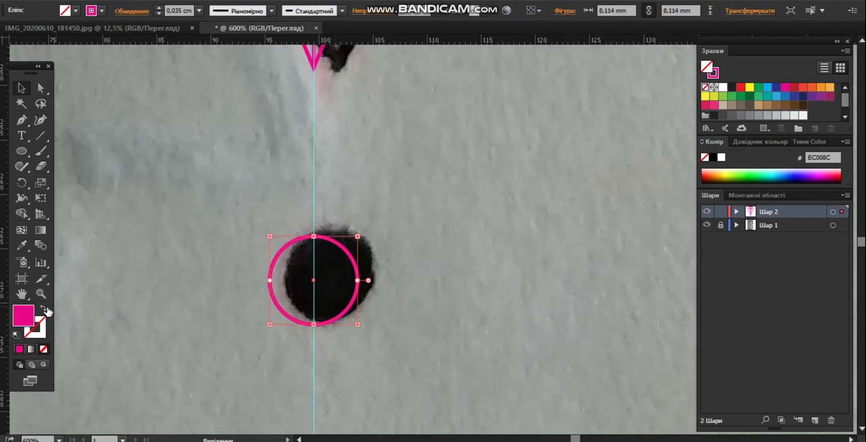
left_click(730, 89)
scroll(423, 219, "down", 4)
scroll(443, 226, "up", 3)
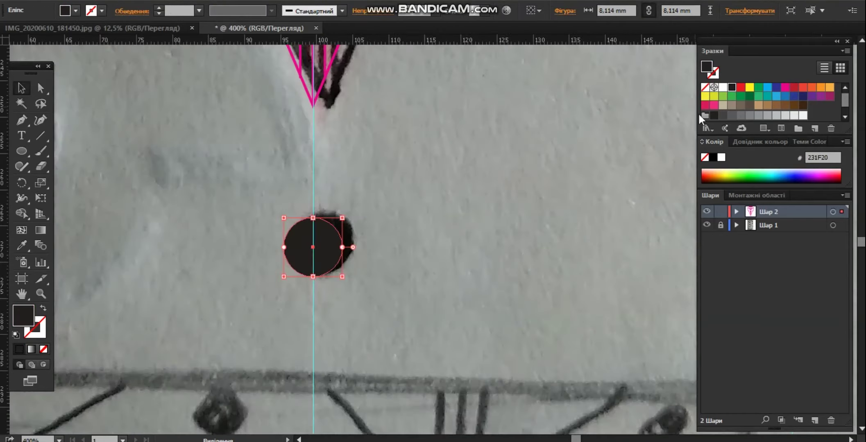
left_click(713, 116)
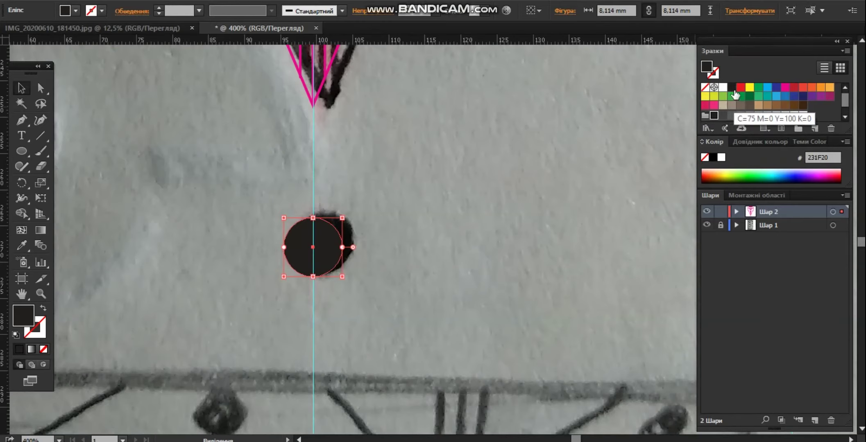
left_click(403, 156)
Hide the sketch photo layer Шар 1
scroll(396, 166, "down", 2)
scroll(396, 166, "down", 2)
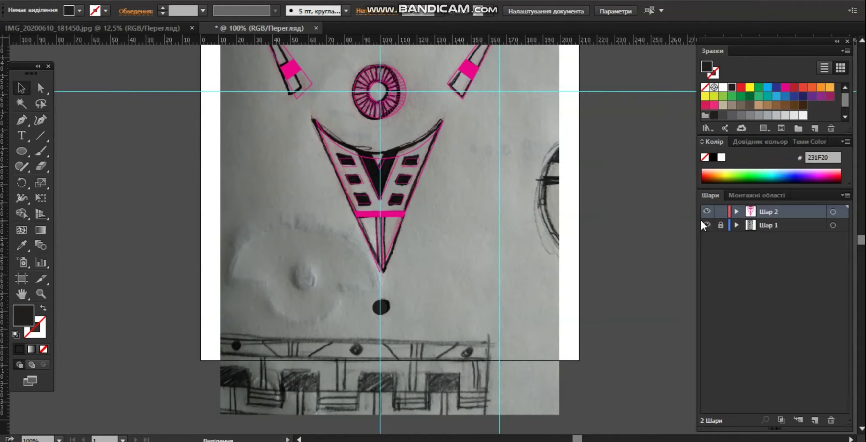
left_click(706, 224)
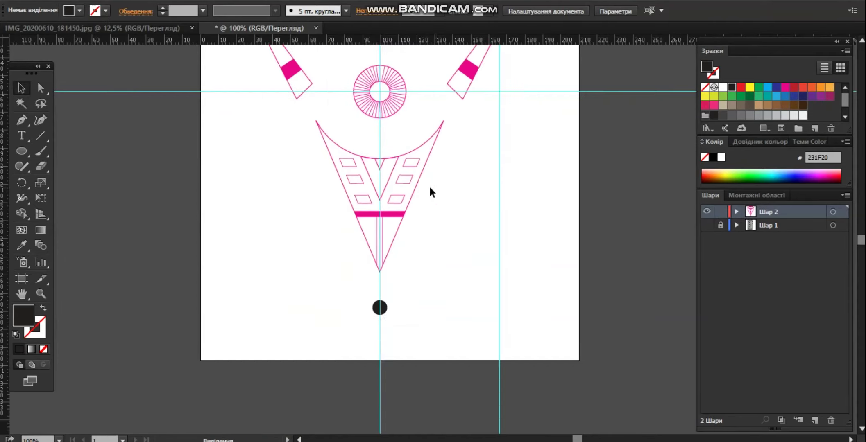
Recolour the top band's two solid triangles, three circles and two end rectangles to black 231F20
scroll(429, 191, "up", 8)
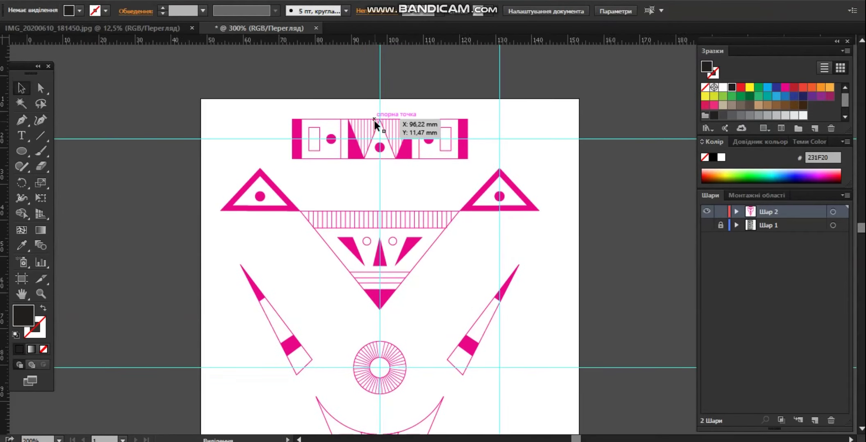
scroll(377, 120, "up", 3)
left_click(464, 188)
left_click(254, 174, "shift")
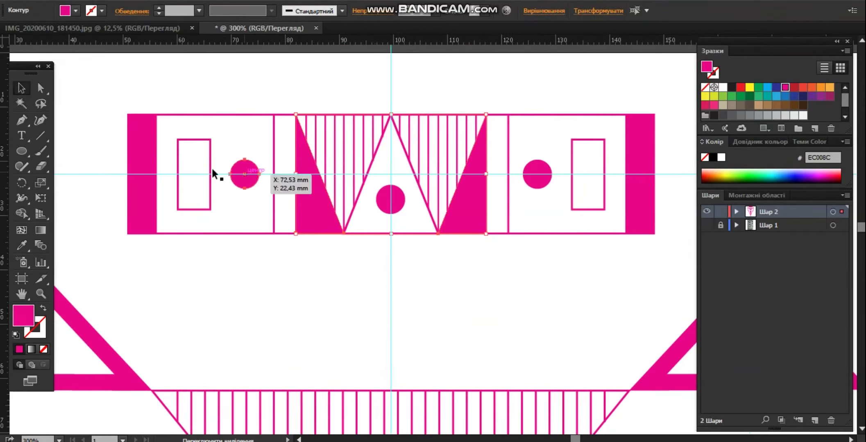
left_click(148, 173, "shift")
left_click(403, 200, "shift")
left_click(641, 196, "shift")
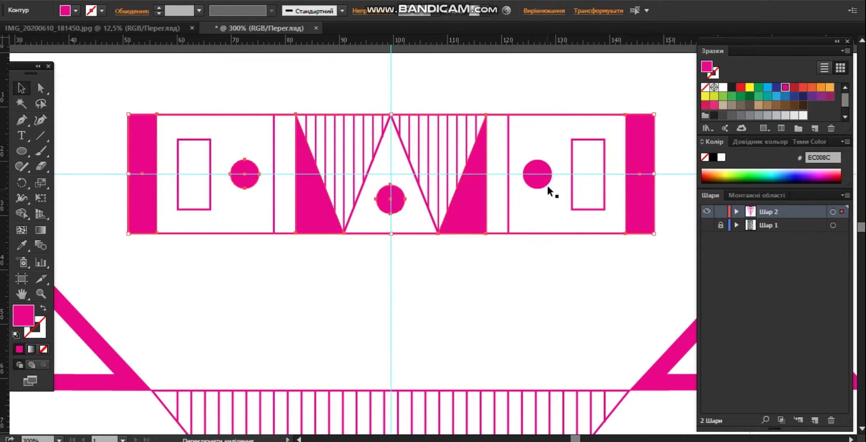
left_click(541, 188, "shift")
left_click(731, 87)
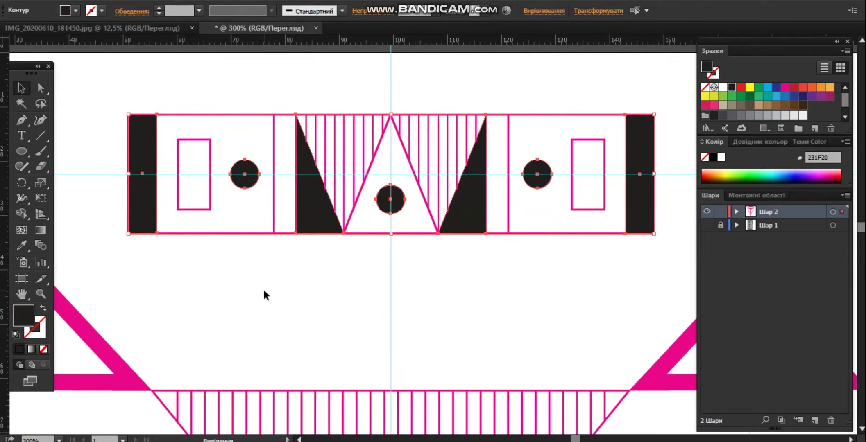
left_click(174, 289)
Recolour the strokes of the top band's outer frame, inner rectangles, dividers and hatching lines to black 231F20
scroll(277, 265, "right", 2)
left_click(228, 234)
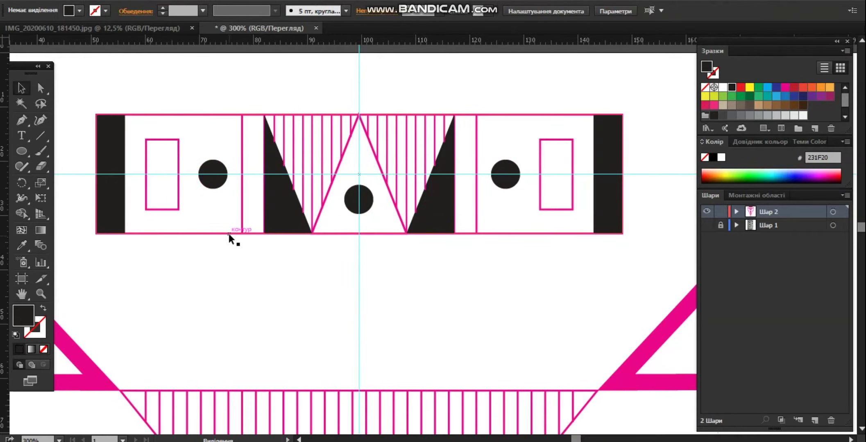
left_click(45, 327)
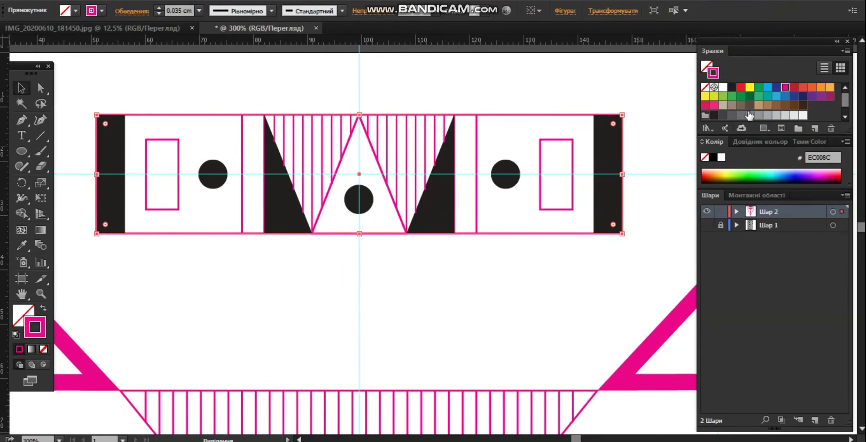
left_click(732, 88)
mouse_move(140, 97)
left_mouse_down()
mouse_move(500, 232)
mouse_move(565, 240)
left_mouse_up()
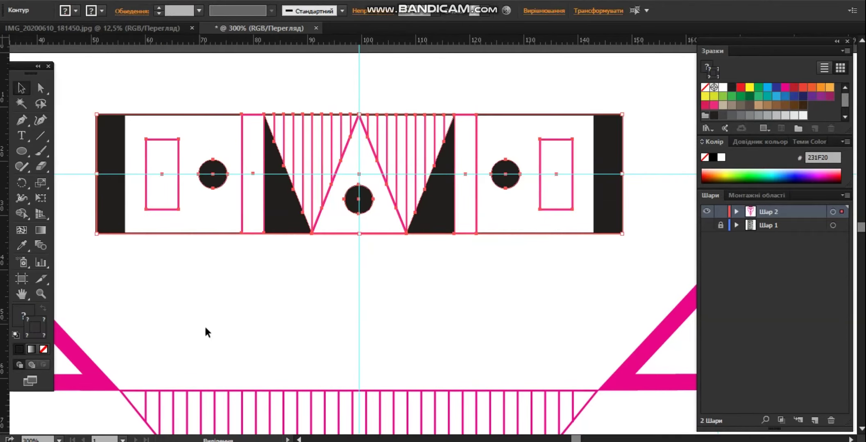
left_click(732, 88)
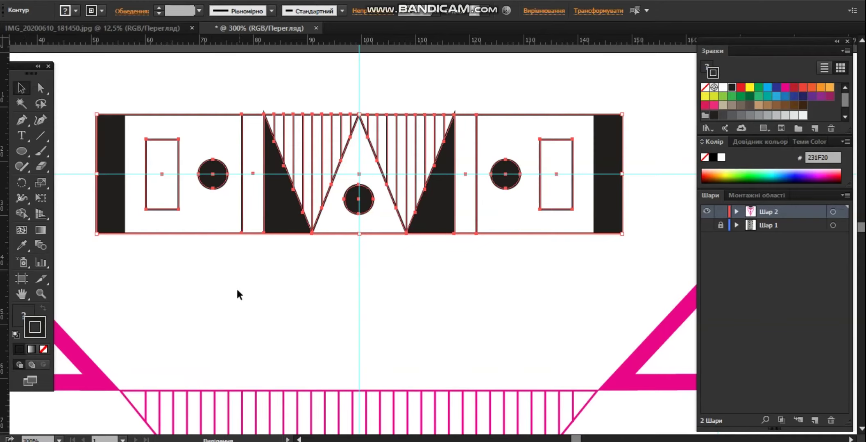
Remove the stroke from the top band's three circles and two solid triangles
left_click(213, 166)
left_click(360, 198, "shift")
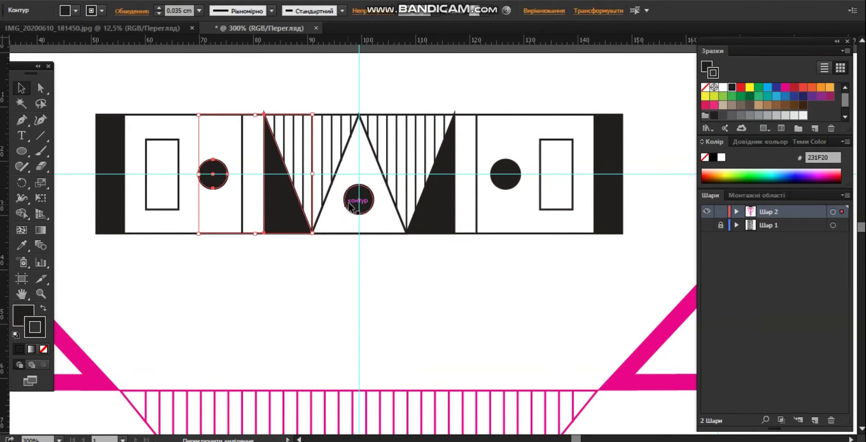
left_click(500, 187, "shift")
left_click(441, 211, "shift")
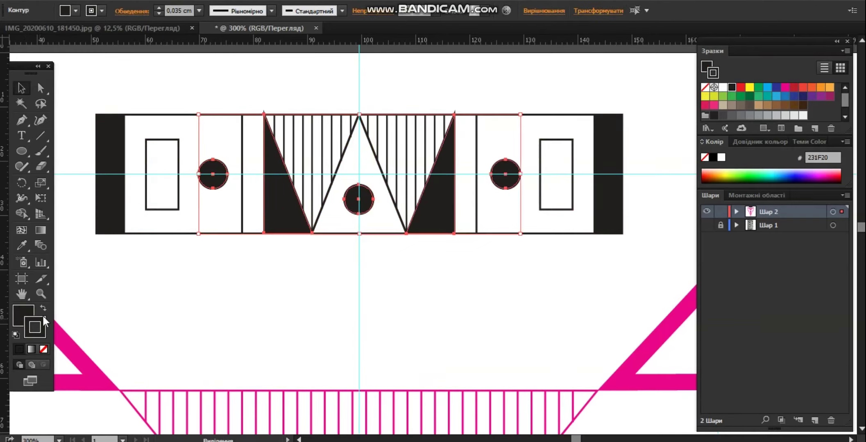
left_click(44, 349)
left_click(369, 301)
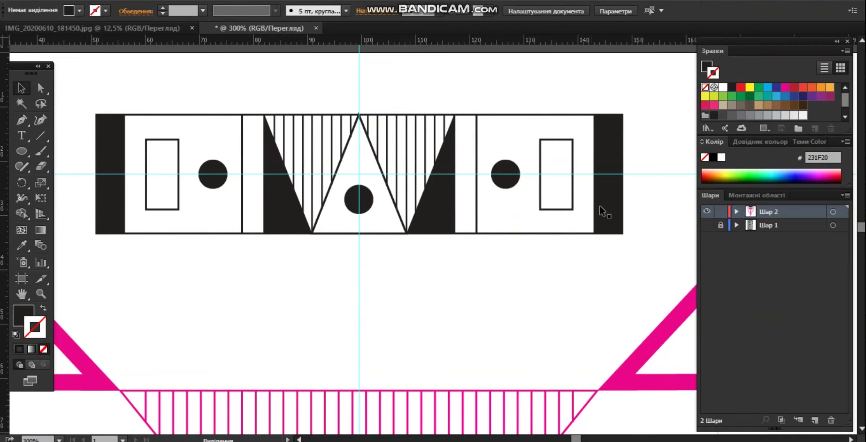
left_click(601, 207)
left_click(346, 296)
Recolour the thick outlines of the two side triangles to black 231F20
scroll(346, 296, "down", 1, "alt")
scroll(187, 315, "down", 1)
scroll(187, 315, "down", 1)
left_click(174, 283)
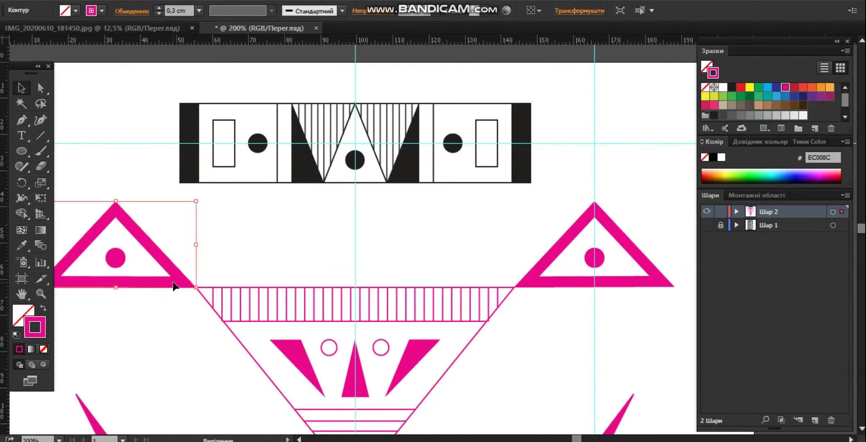
scroll(174, 280, "down", 2)
left_click_drag(174, 280, 189, 276)
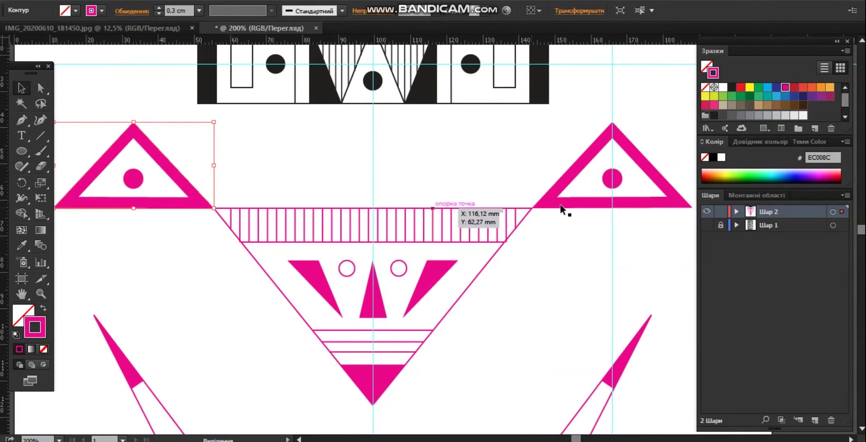
left_click(554, 193, "shift")
left_click(611, 185, "shift")
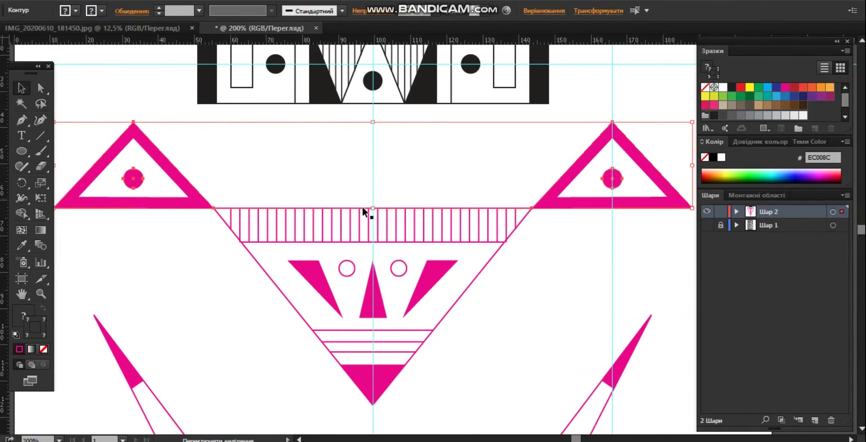
left_click(215, 208)
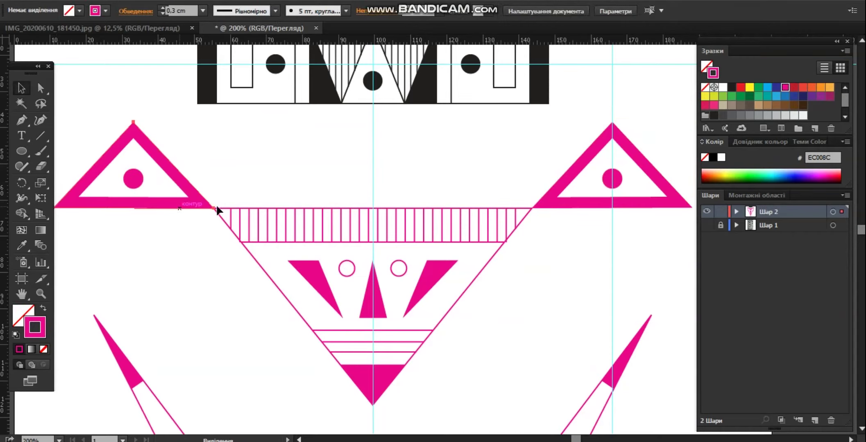
left_click(593, 203, "shift")
left_click(731, 87)
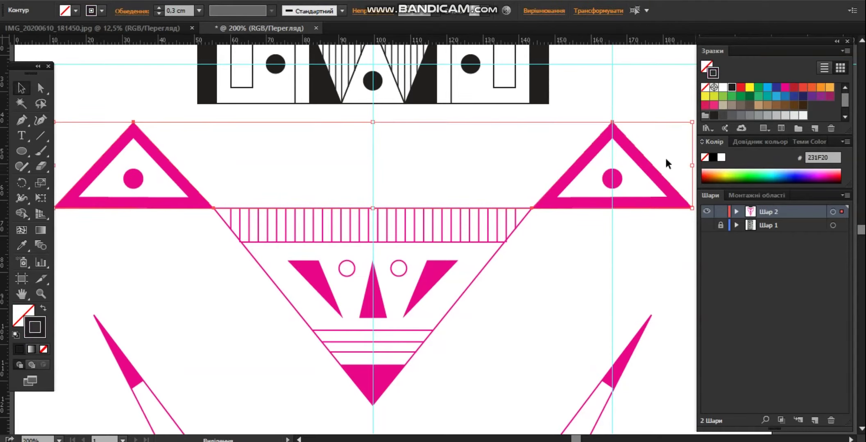
Apply a black 231F20 stroke to the circles inside the two side triangles
left_click(614, 180)
left_click(130, 182, "shift")
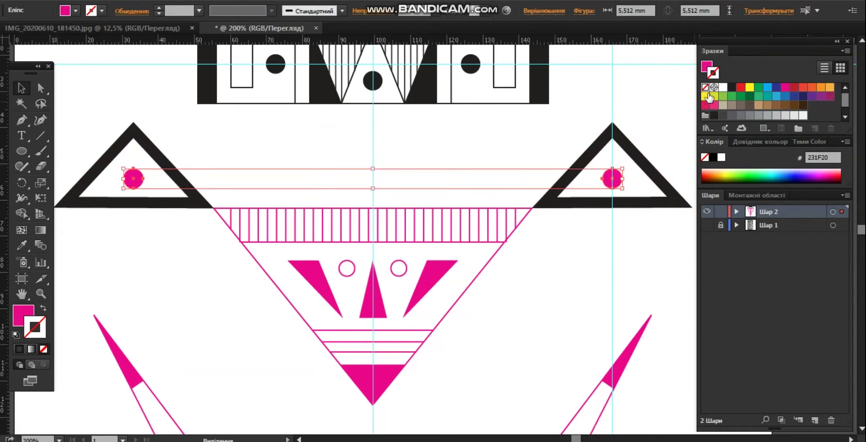
left_click(731, 87)
scroll(548, 275, "down", 1)
left_click(548, 275)
Fill the three wedges and the solid lower tip of the central triangle with black 231F20 and no stroke
left_click(430, 249)
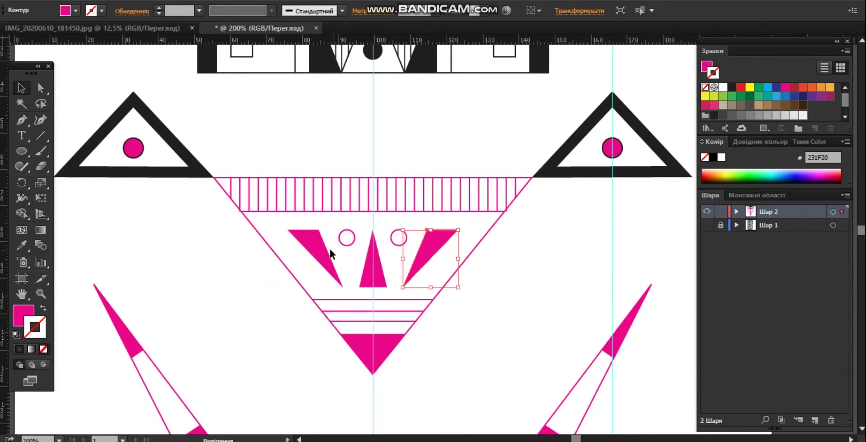
left_click(326, 251, "shift")
left_click(364, 348, "shift")
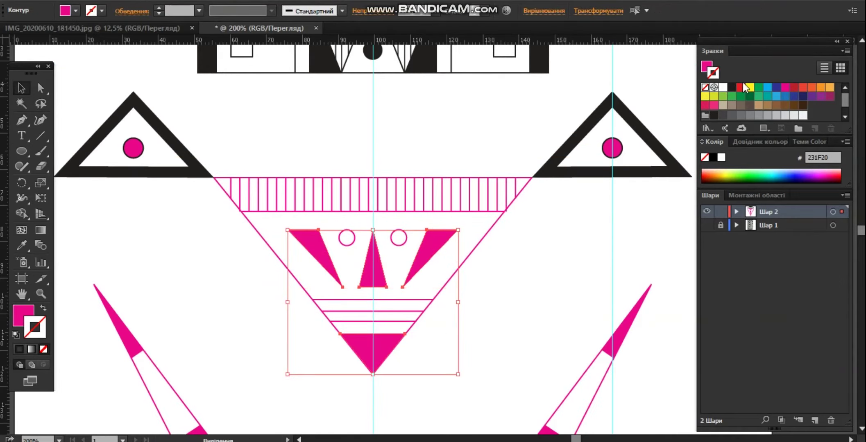
left_click(731, 88)
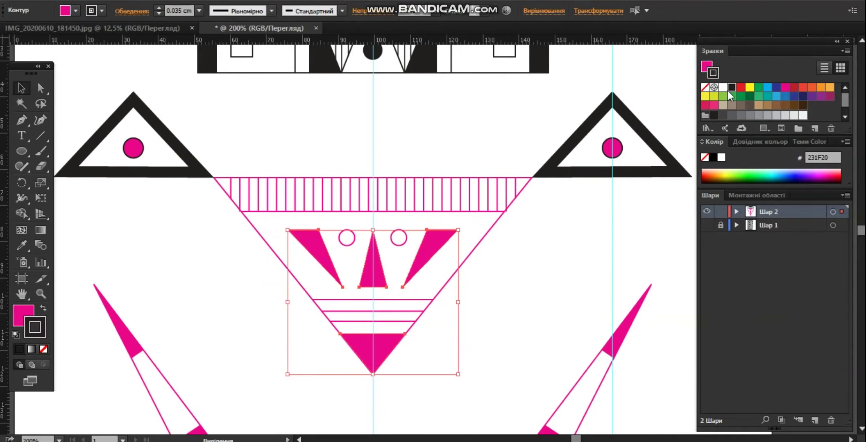
left_click(29, 321)
key("shift+x")
left_click(44, 349)
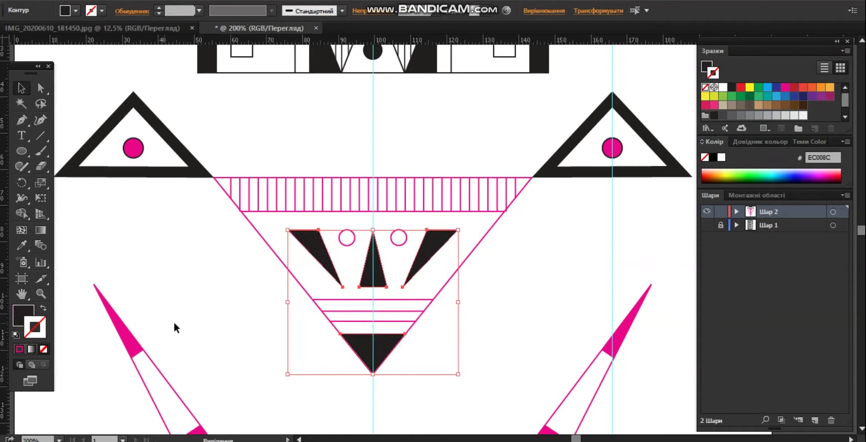
Recolour the central triangle's outline, striped strip, two small circles and horizontal lines with black 231F20 strokes
left_click(339, 241)
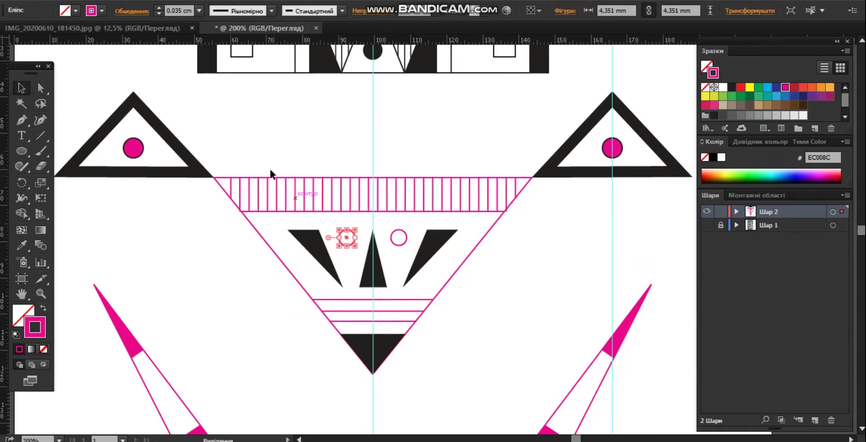
left_click_drag(232, 163, 502, 371)
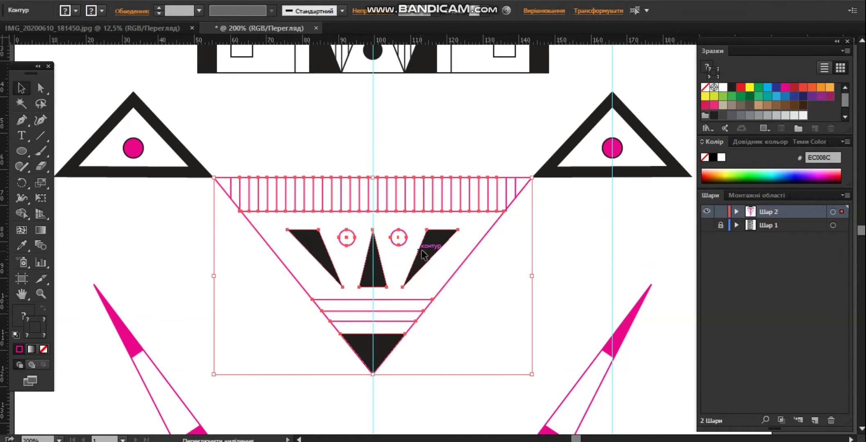
left_click(374, 270, "shift")
left_click(315, 254, "shift")
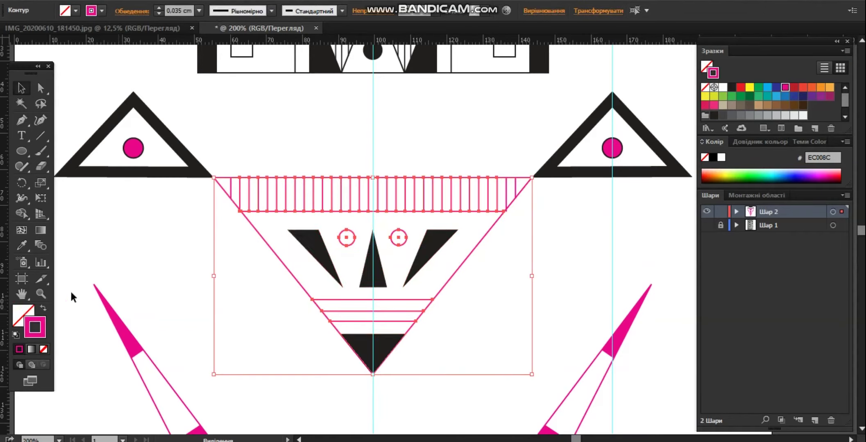
left_click(732, 87)
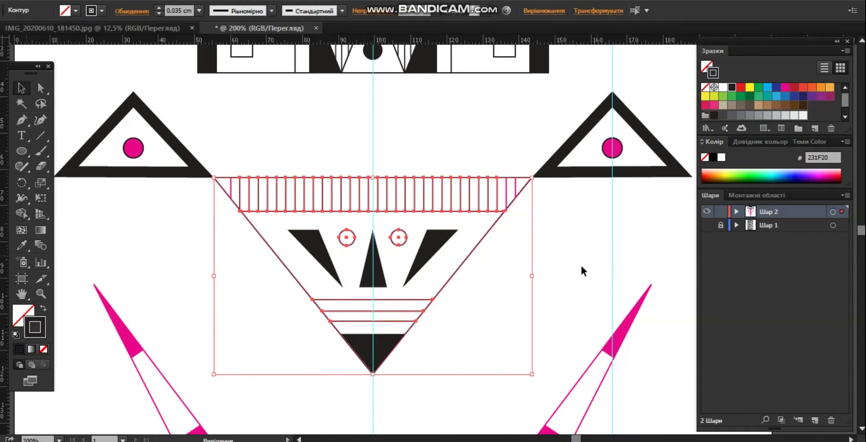
Recolour the remaining magenta hatching lines at both ends of the central triangle's striped strip to black 231F20
scroll(580, 263, "down", 3)
left_click(566, 160)
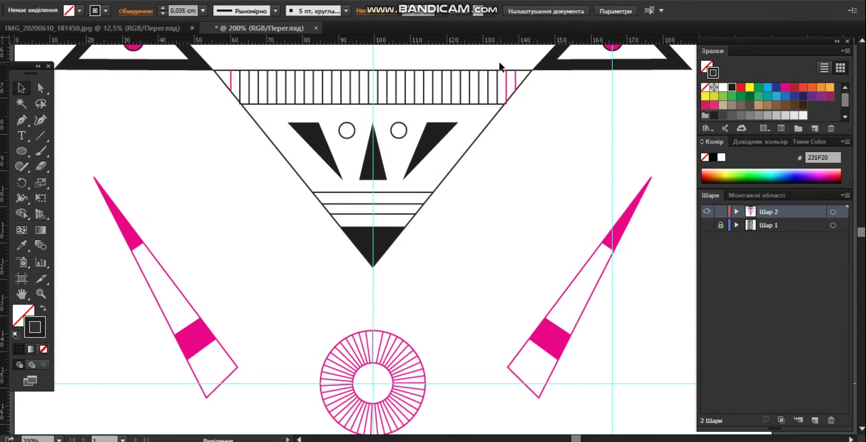
left_click_drag(522, 102, 522, 102)
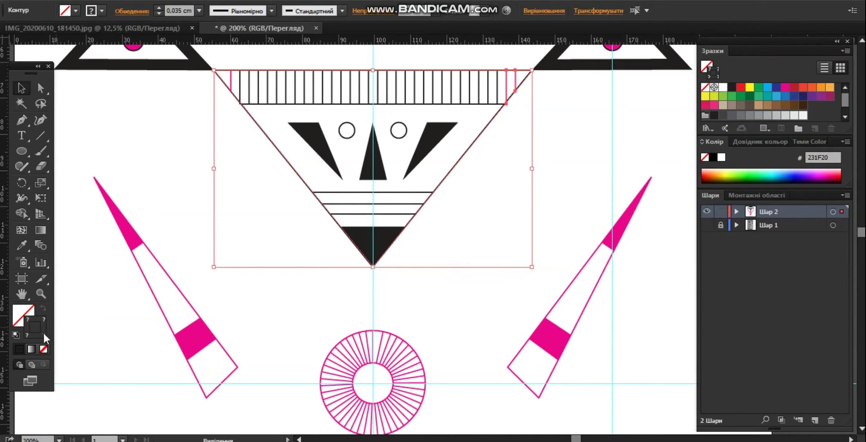
left_click(732, 87)
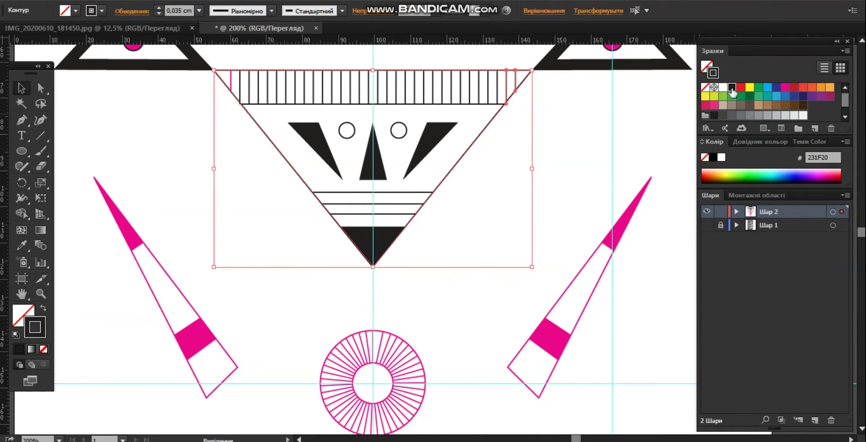
left_click(569, 129)
scroll(553, 125, "down", 1)
scroll(554, 125, "up", 1)
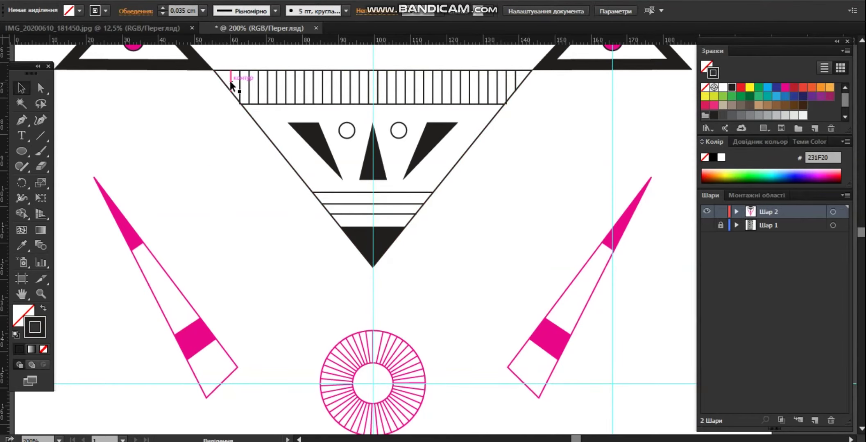
left_click(231, 81)
left_click(731, 87)
Swap fill and stroke on the two side triangles' circles so they are filled black, and remove their stroke
scroll(579, 242, "up", 3)
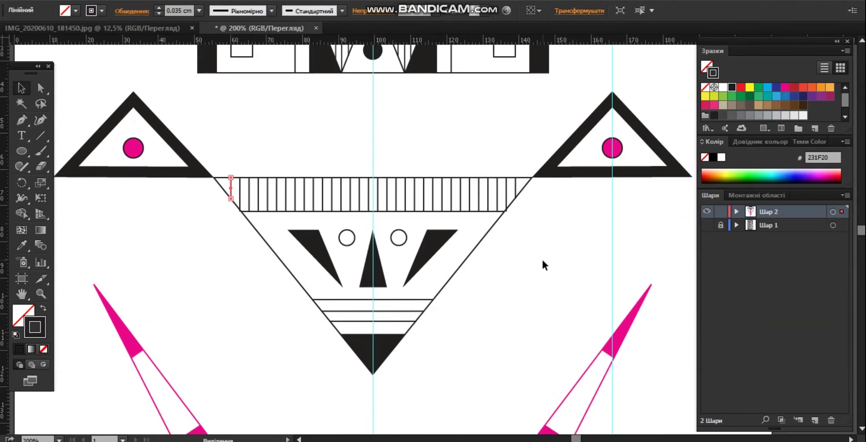
scroll(542, 260, "up", 1)
left_click(612, 163)
left_click(131, 165, "shift")
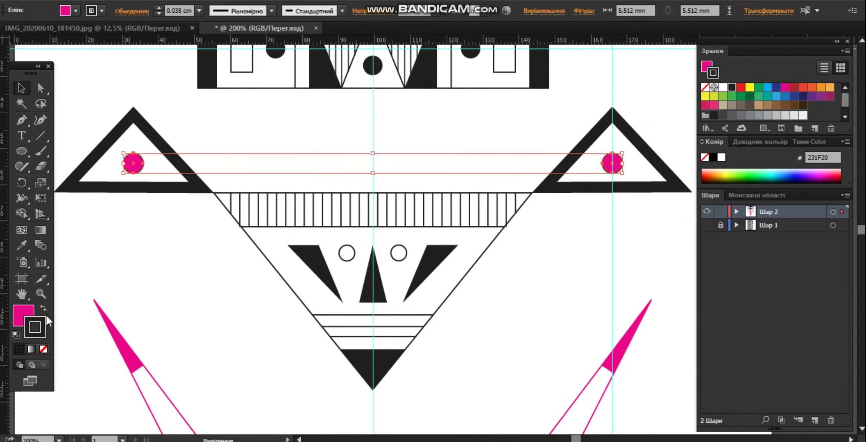
left_click(43, 312)
left_click(44, 349)
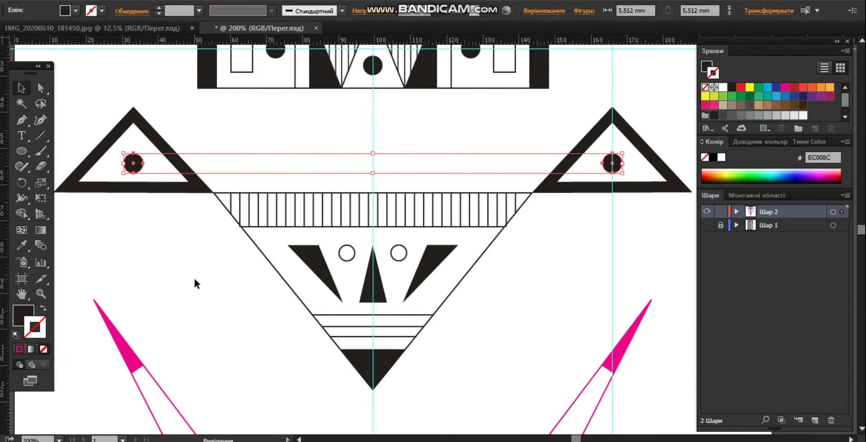
left_click(194, 276)
scroll(242, 260, "down", 6)
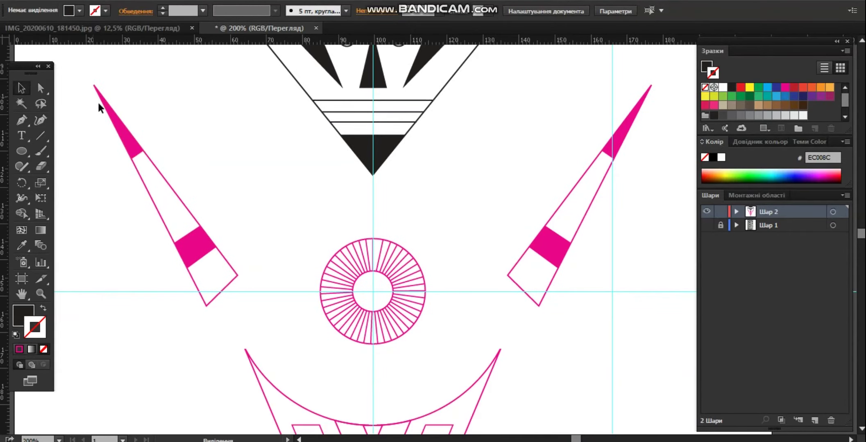
left_click_drag(101, 117, 235, 316)
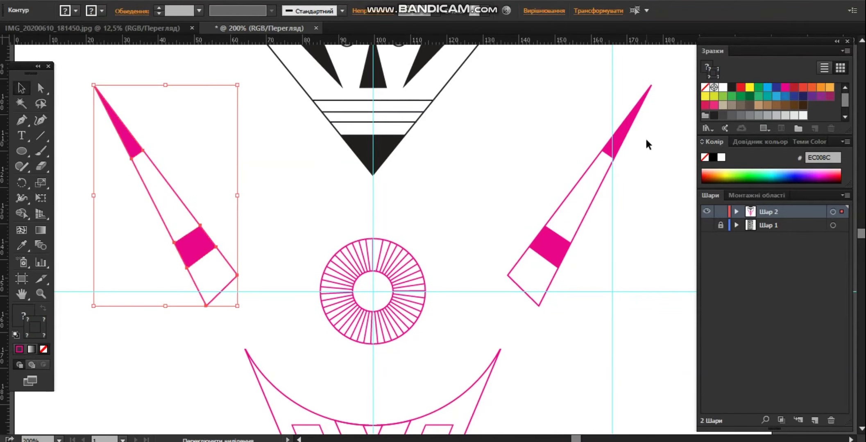
left_click_drag(646, 140, 506, 305)
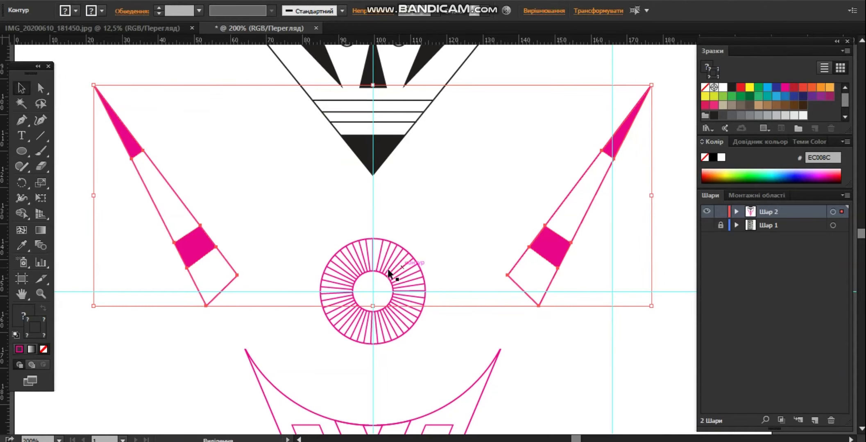
Shift the first spoke to the right of the ring's vertical centre spoke slightly closer to the centre guide
scroll(387, 276, "up", 4)
left_click(357, 168)
scroll(319, 195, "up", 1)
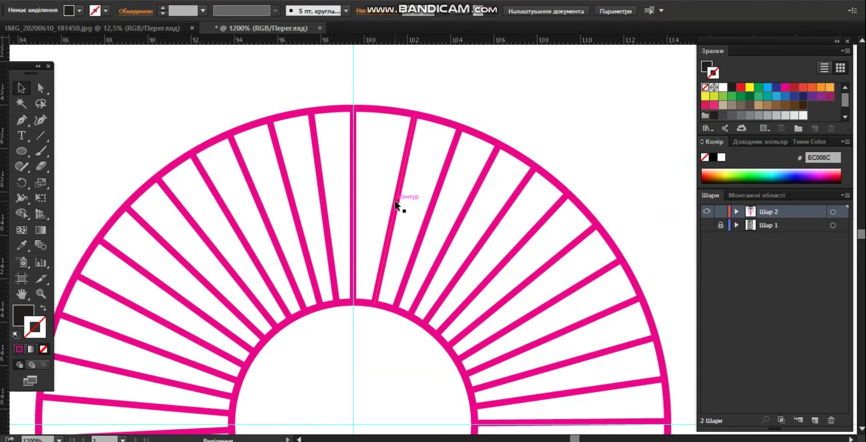
left_click_drag(395, 201, 389, 202)
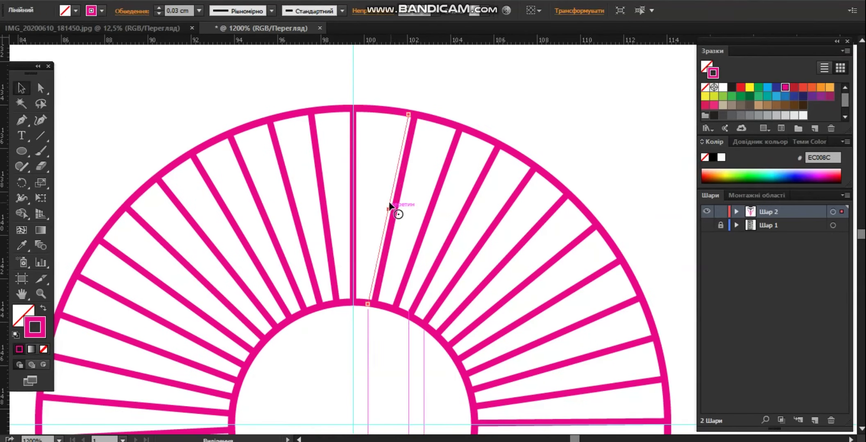
left_click(442, 91)
scroll(533, 172, "down", 5)
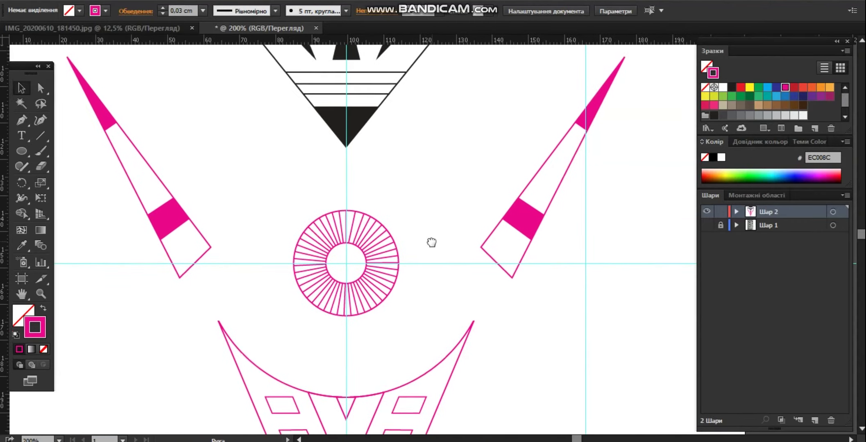
Give the four magenta-filled sections of the two side spikes a black 231F20 fill and no stroke
scroll(433, 247, "down", 1)
left_click(193, 152)
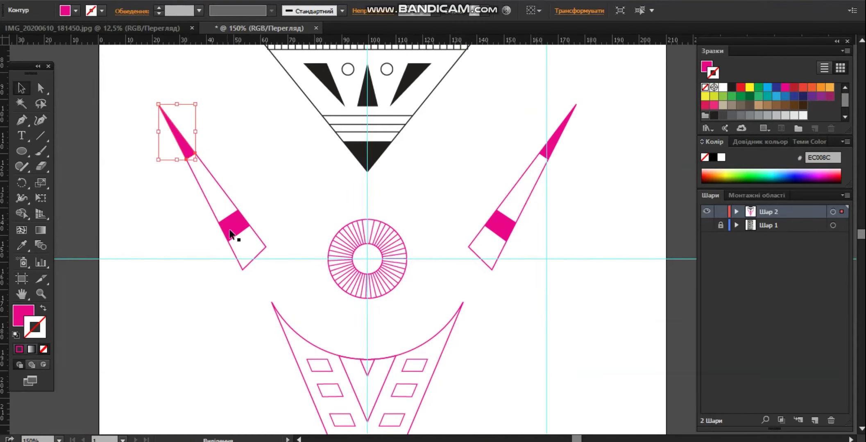
left_click(236, 229, "shift")
left_click(551, 146, "shift")
left_click(510, 230, "shift")
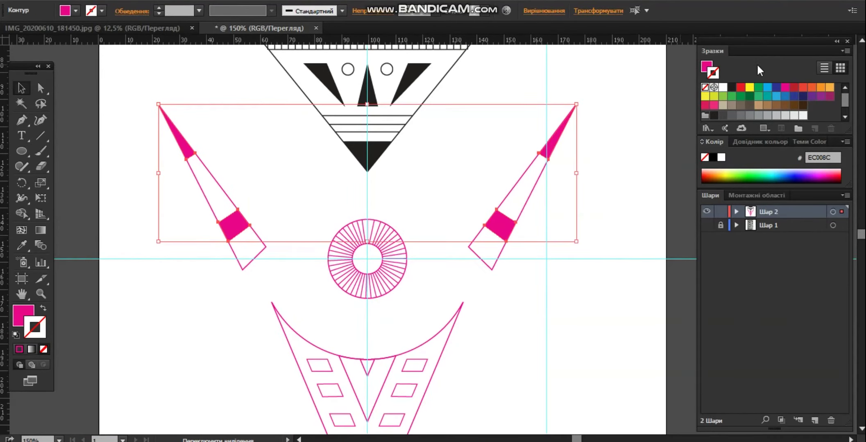
left_click(732, 88)
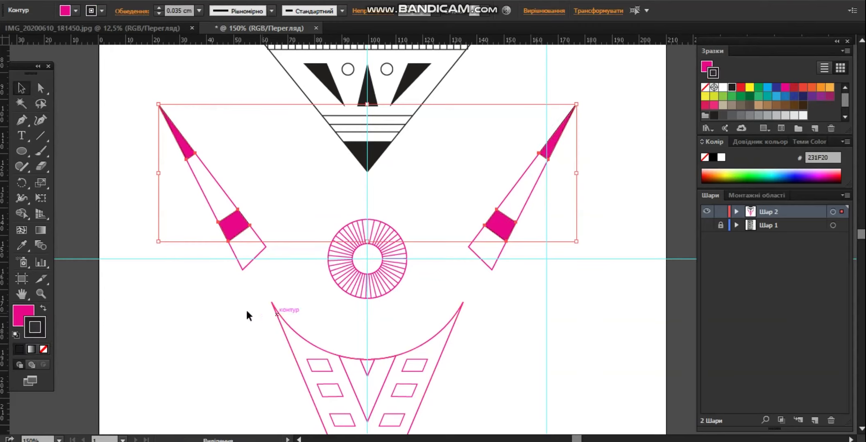
left_click(43, 311)
left_click(43, 349)
left_click(181, 273)
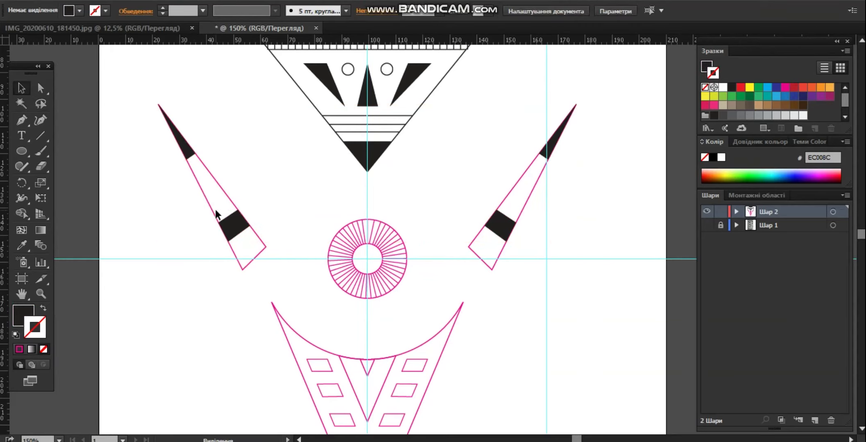
Recolour the outlines of the two side spikes and the whole spoked ring with black 231F20 strokes
left_click(213, 210)
left_click(509, 191, "shift")
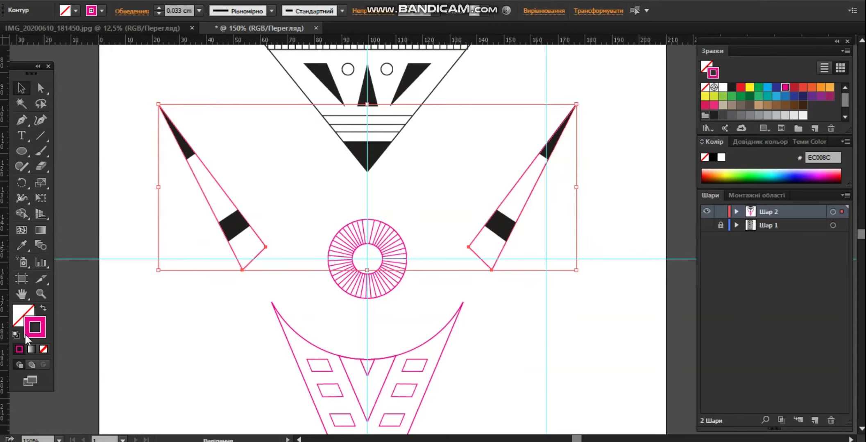
left_click(732, 87)
scroll(403, 267, "down", 3)
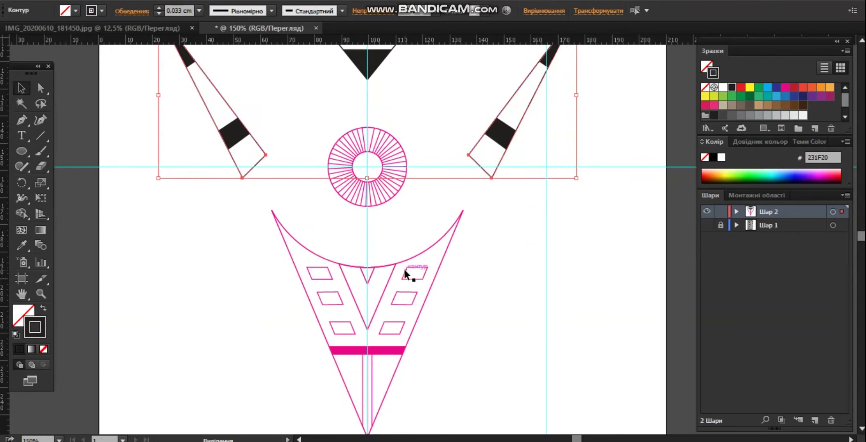
left_click_drag(299, 113, 412, 203)
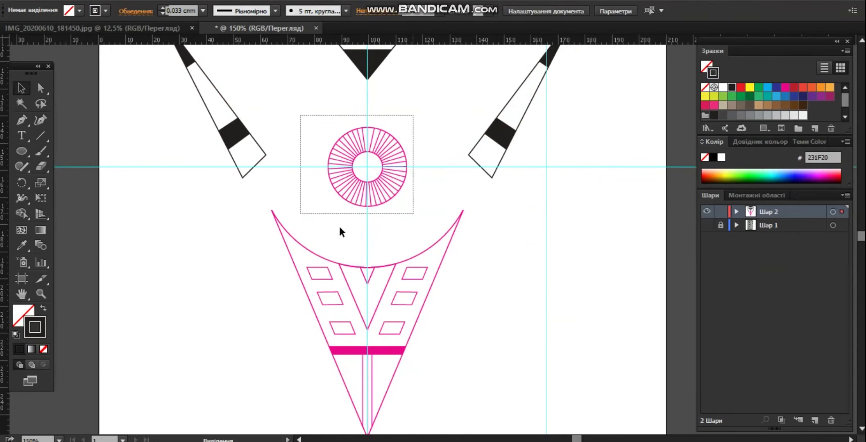
left_click(732, 87)
scroll(485, 202, "down", 2)
left_click(499, 201)
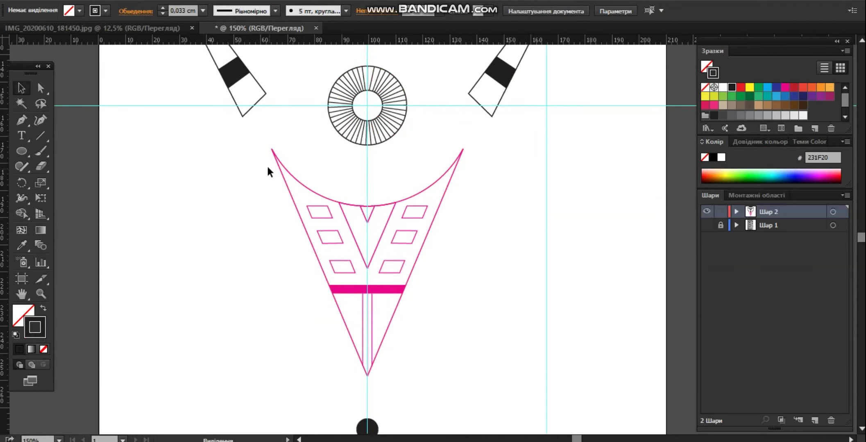
Recolour the lower curved-top triangle's magenta linework with black 231F20 strokes and its horizontal band with a black fill
left_click_drag(267, 167, 450, 372)
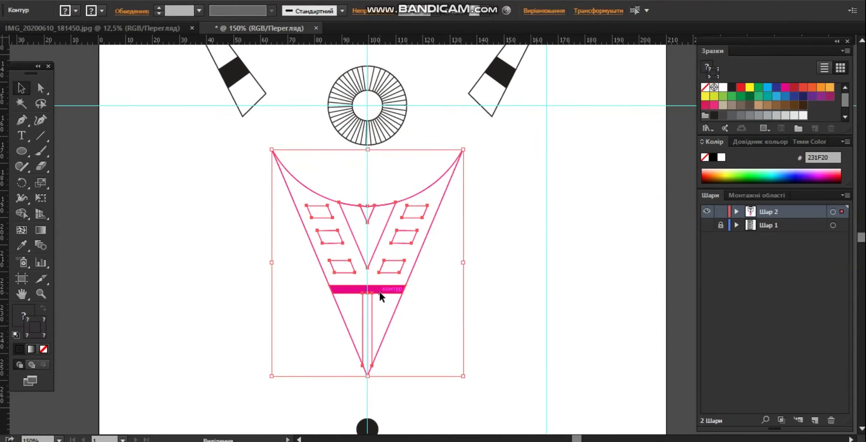
left_click(731, 87)
left_click(539, 261)
left_click(392, 288)
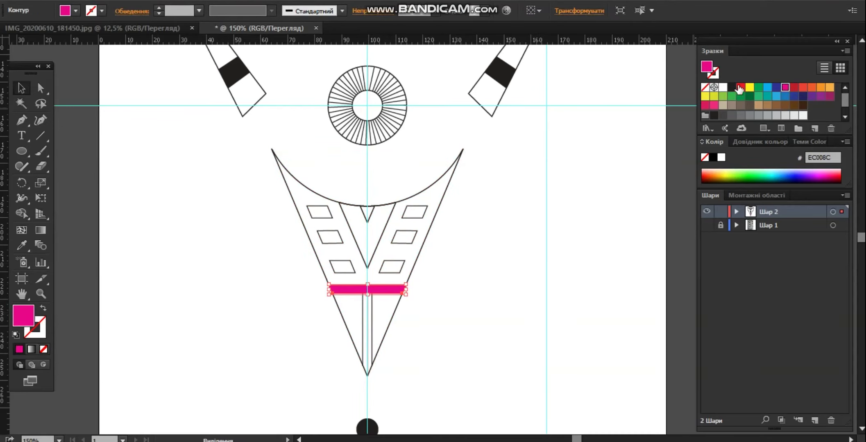
left_click(731, 87)
left_click(426, 296)
Swap fill and stroke on the lower triangle's six parallelograms and large inner V-shaped triangle so they are filled black
scroll(426, 293, "up", 2)
left_click(376, 265)
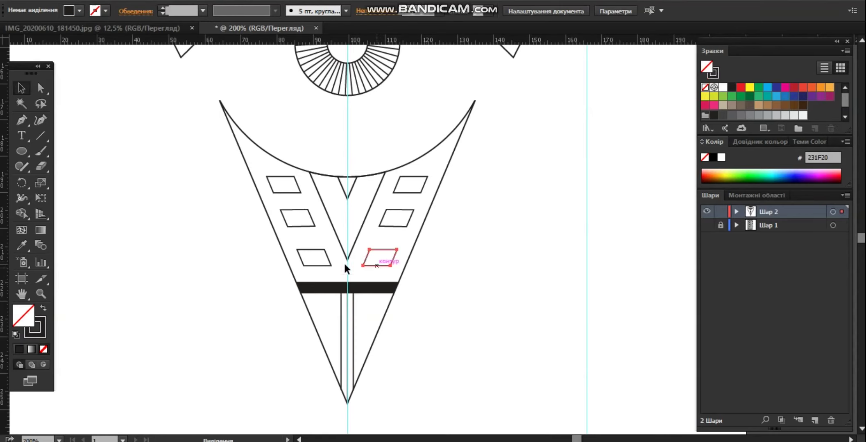
left_click(326, 266, "shift")
left_click(306, 226, "shift")
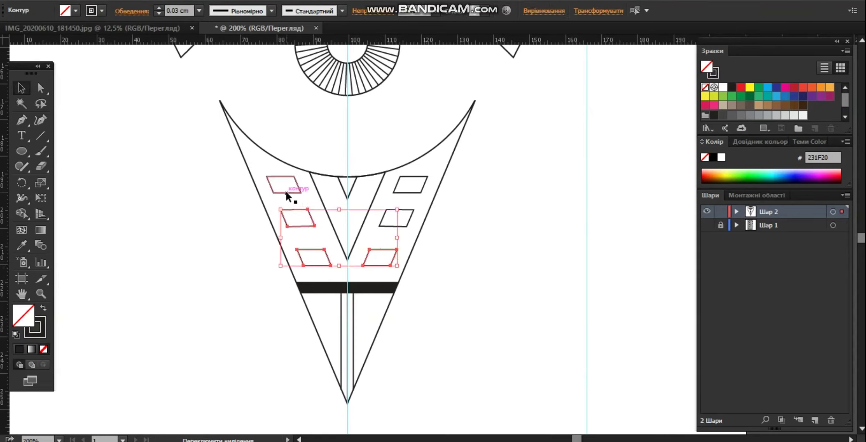
left_click(288, 193, "shift")
left_click(406, 208, "shift")
left_click(409, 192, "shift")
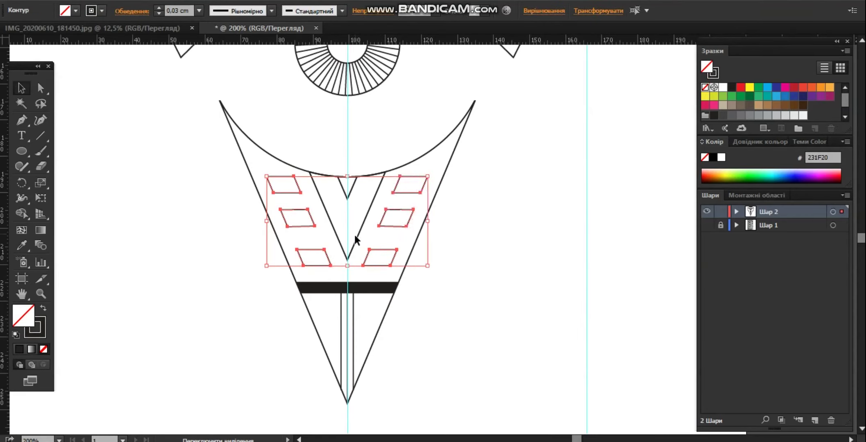
left_click(355, 240, "shift")
left_click(43, 309)
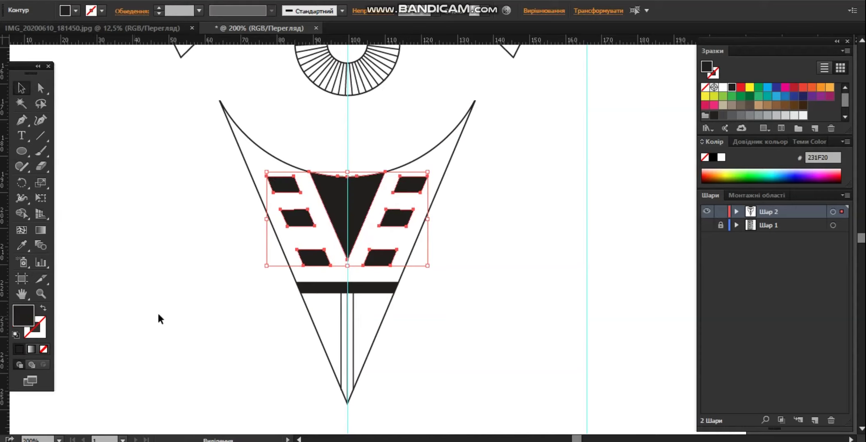
left_click(158, 314)
Fill the small triangle inside the large black V-shaped triangle with white FFFFFF and give it no stroke
left_click(343, 190)
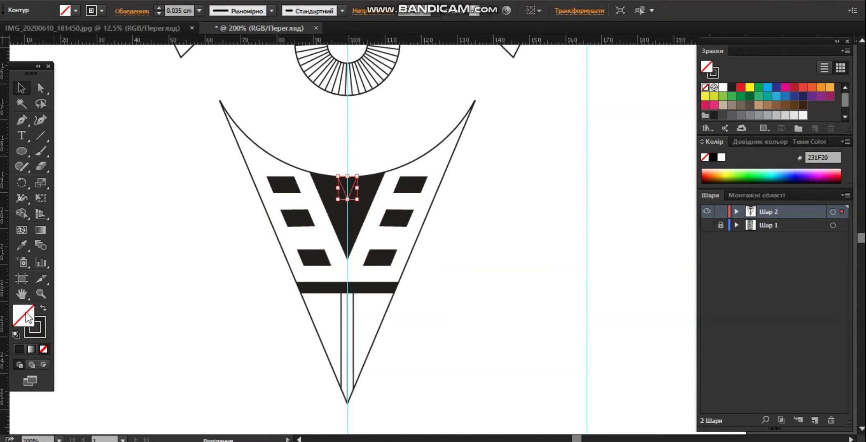
left_click(43, 308)
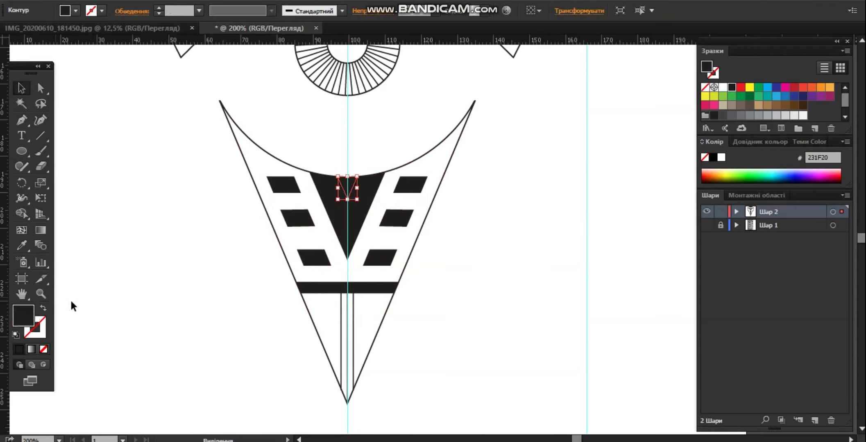
left_click(723, 87)
left_click(456, 240)
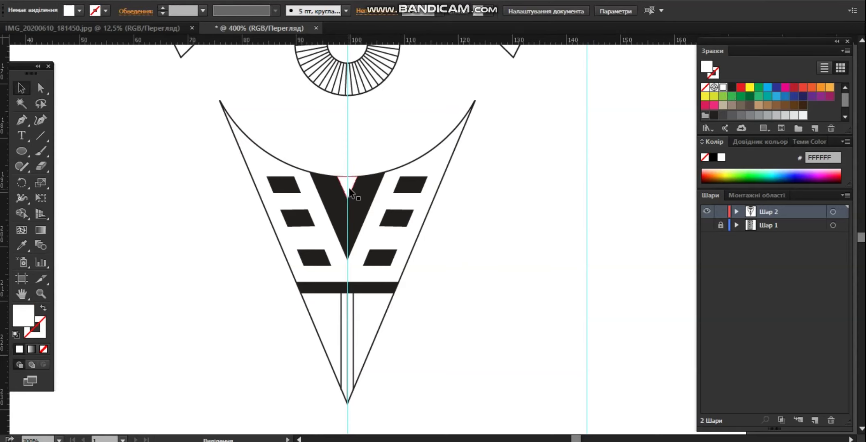
Examine the recoloured lower triangle up close and review the complete ornament on the page
scroll(350, 192, "up", 3)
scroll(410, 145, "down", 2)
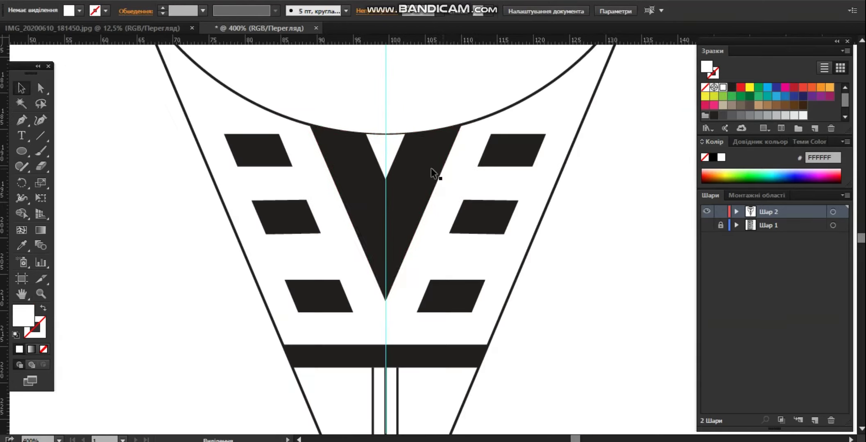
scroll(426, 168, "down", 2)
scroll(484, 188, "down", 5)
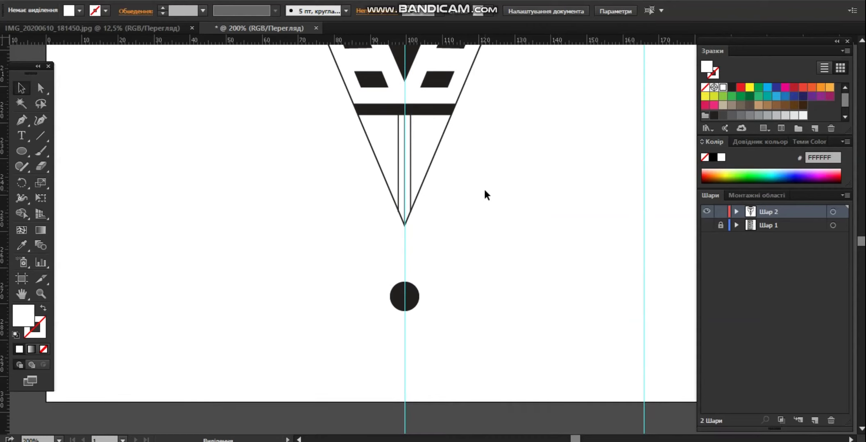
scroll(472, 234, "down", 3)
scroll(472, 236, "up", 3)
left_click_drag(521, 252, 466, 280)
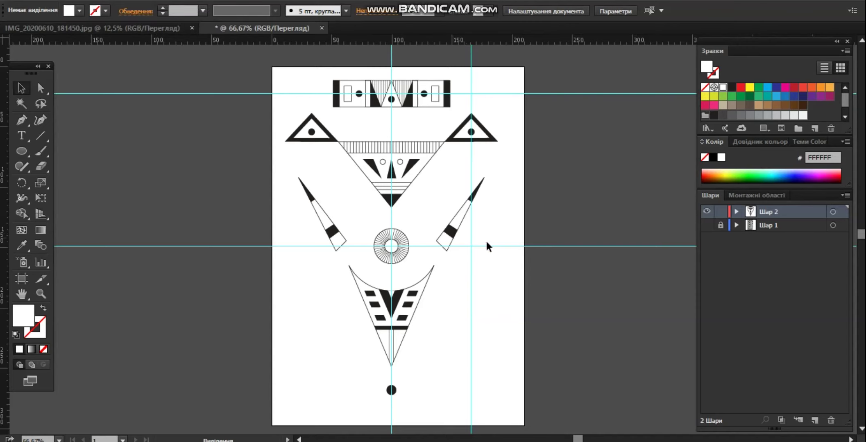
scroll(538, 241, "up", 2)
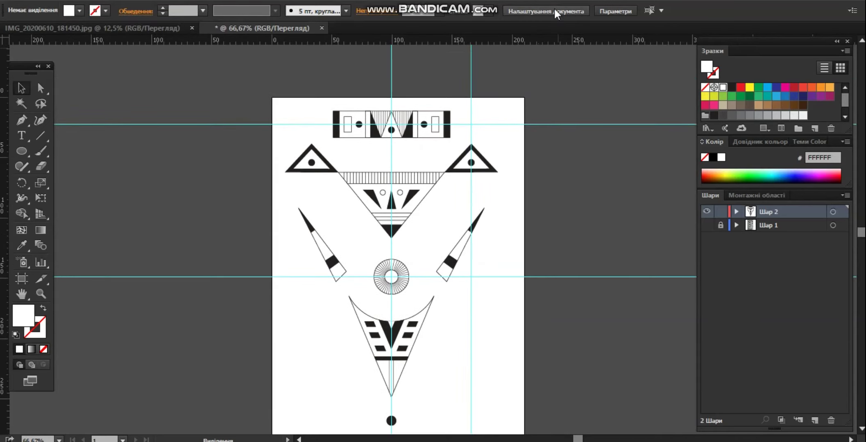
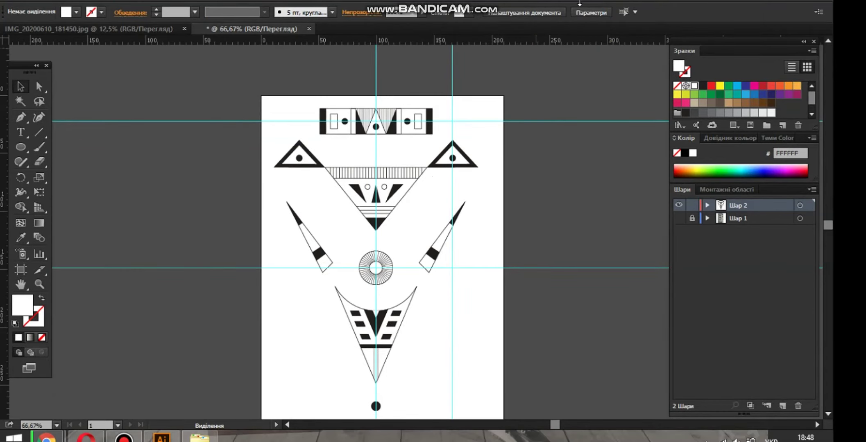
left_click_drag(579, 3, 566, 3)
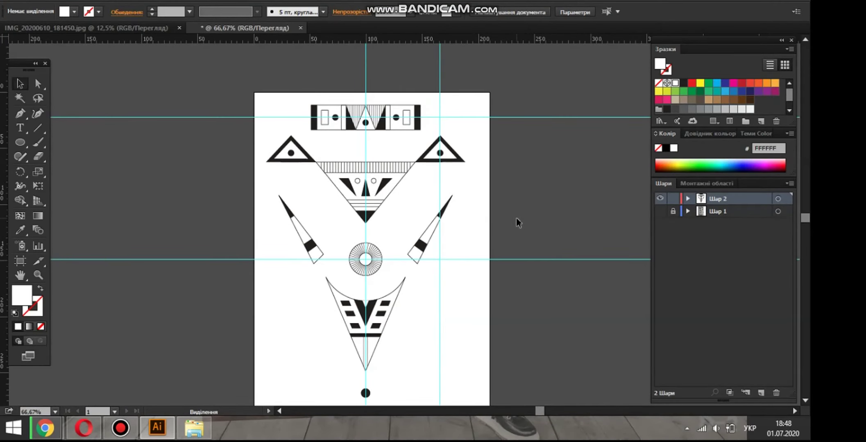
scroll(514, 219, "down", 2)
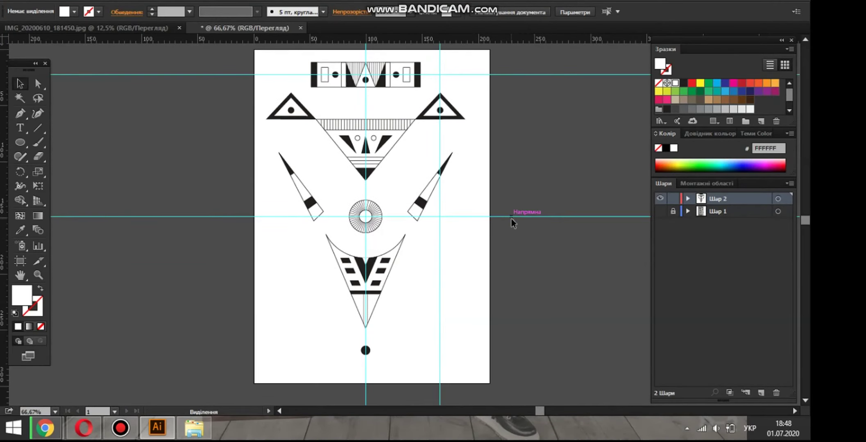
Show the sketch layer Шар 1, toggle the artwork layer Шар 2 to compare the two, and hide the sketch layer again
left_click(660, 212)
left_click(660, 199)
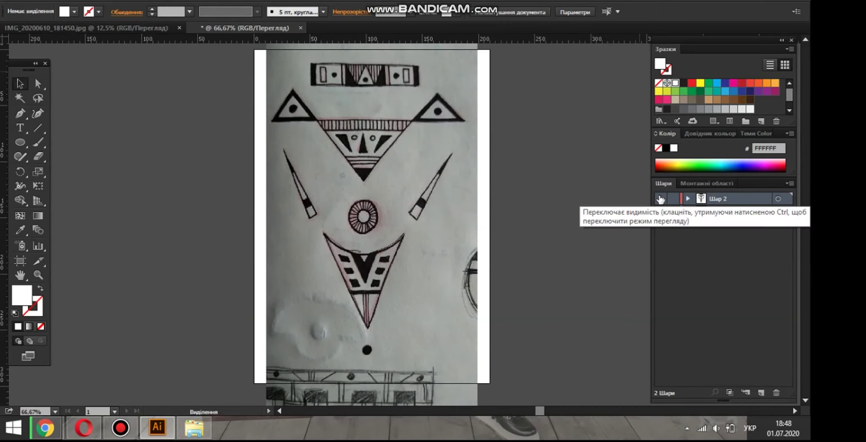
left_click(660, 198)
left_click(660, 198)
left_click(660, 199)
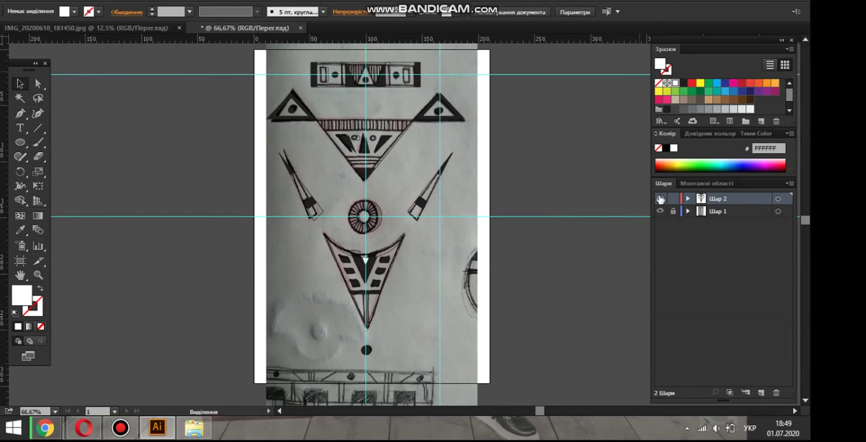
left_click(660, 199)
left_click(660, 198)
left_click(660, 199)
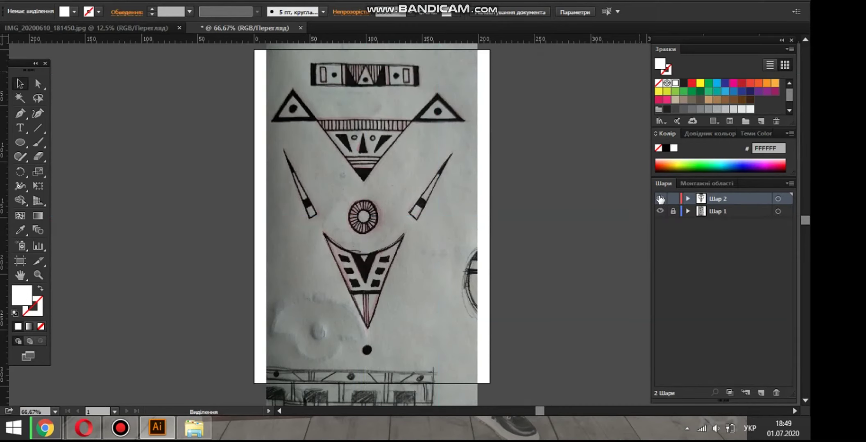
left_click(660, 198)
left_click(660, 212)
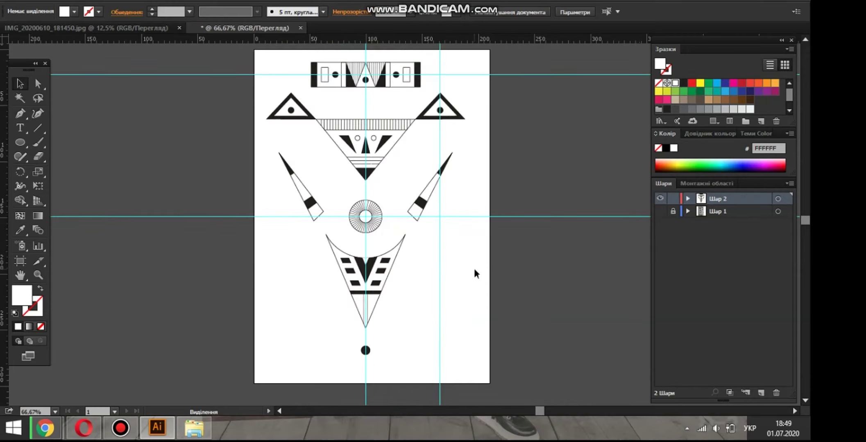
Select all the artwork, scale it down proportionally, and move it to the middle of the page
scroll(474, 267, "down", 1)
left_click_drag(473, 267, 435, 277)
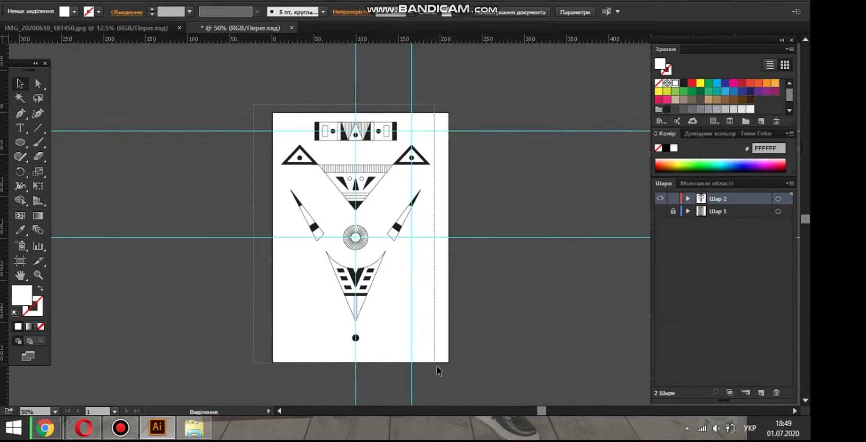
key("ctrl+a")
left_click_drag(431, 122, 388, 183)
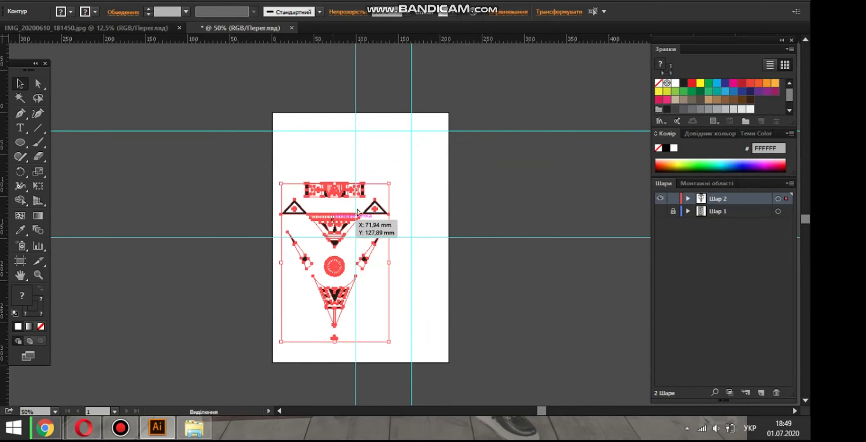
left_click_drag(333, 223, 387, 169)
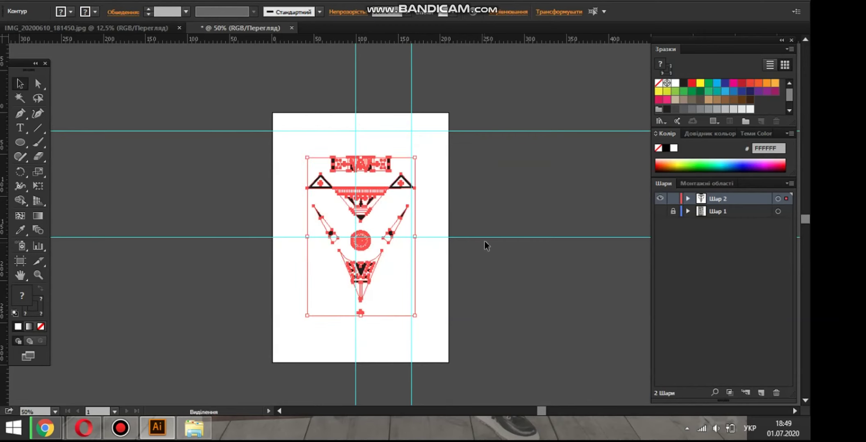
left_click(477, 270)
Hide the document rulers for a close inspection of the reduced artwork
scroll(367, 191, "up", 4)
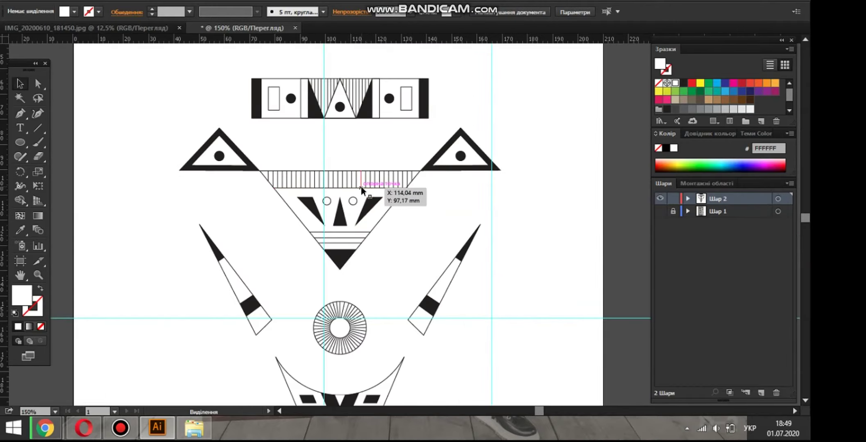
scroll(361, 186, "up", 3)
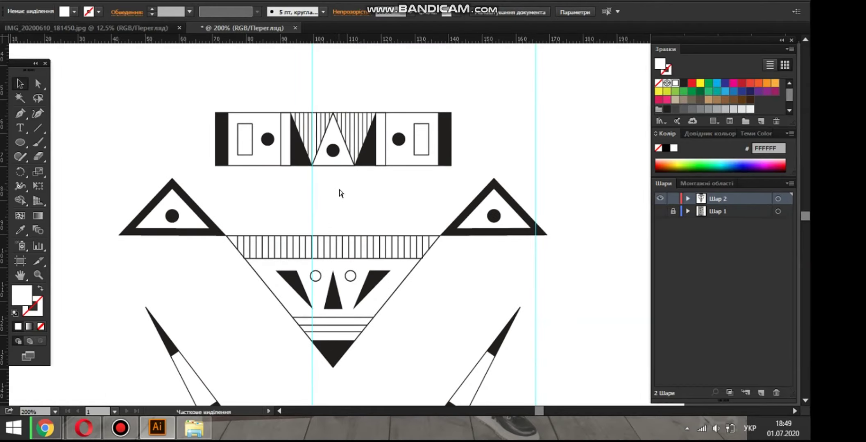
key("ctrl+r")
scroll(338, 186, "up", 1)
scroll(338, 186, "down", 1)
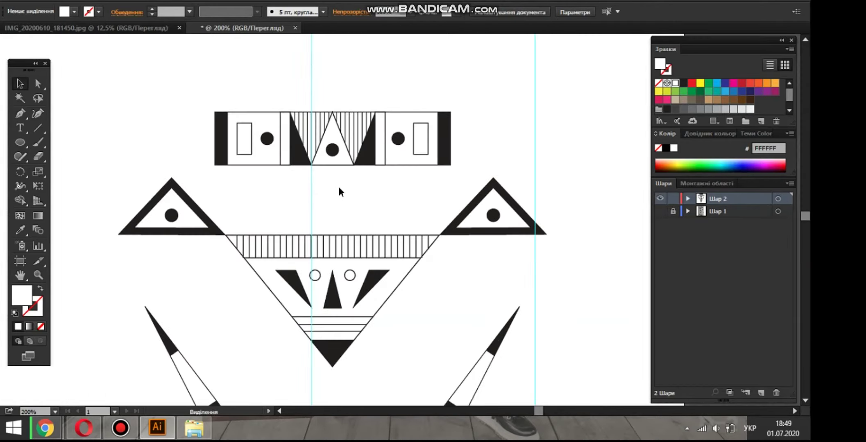
scroll(338, 187, "down", 2)
scroll(340, 187, "up", 1)
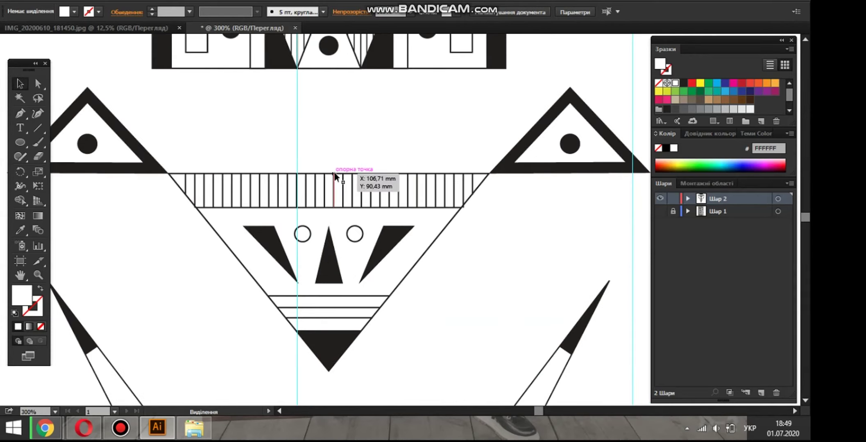
Set the outline stroke of the large inverted face triangle to 0.07 cm, after trying 0.5 cm and 0.05 cm
left_click(334, 179)
left_click(425, 250)
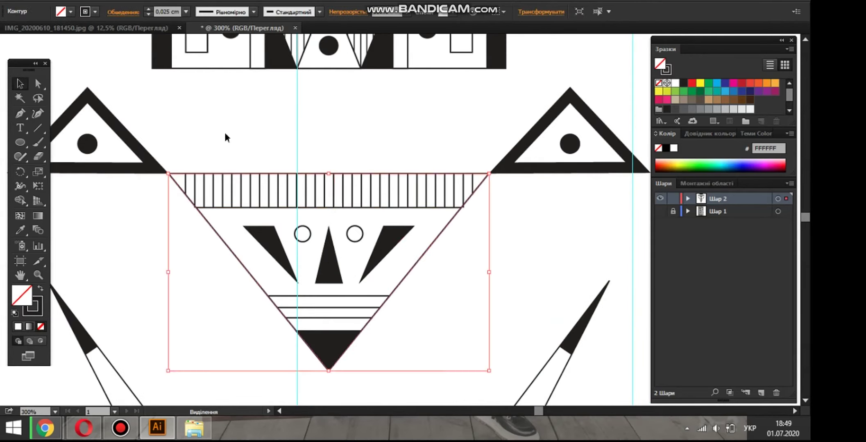
left_click(186, 12)
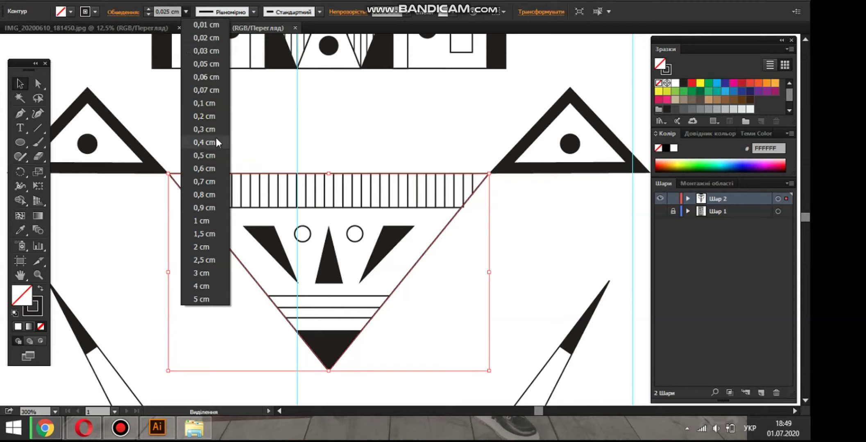
left_click(210, 155)
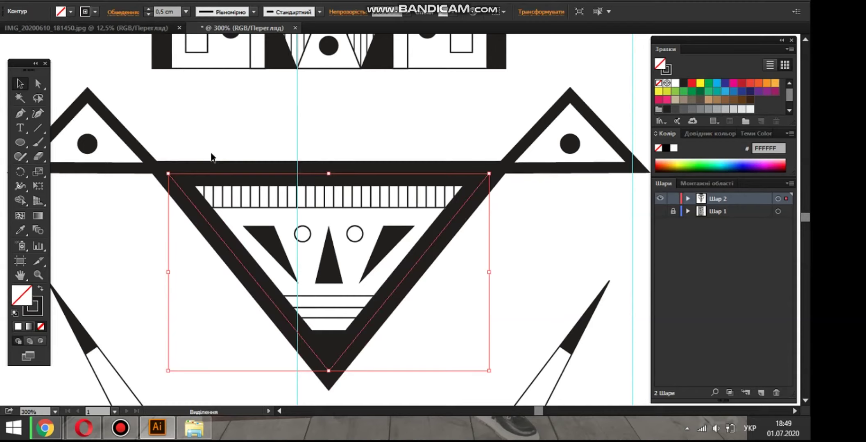
left_click(186, 12)
left_click(208, 63)
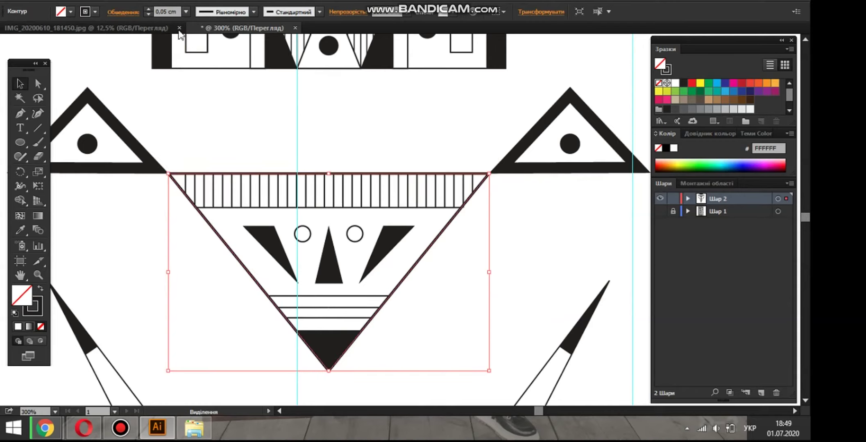
left_click(185, 12)
left_click(206, 88)
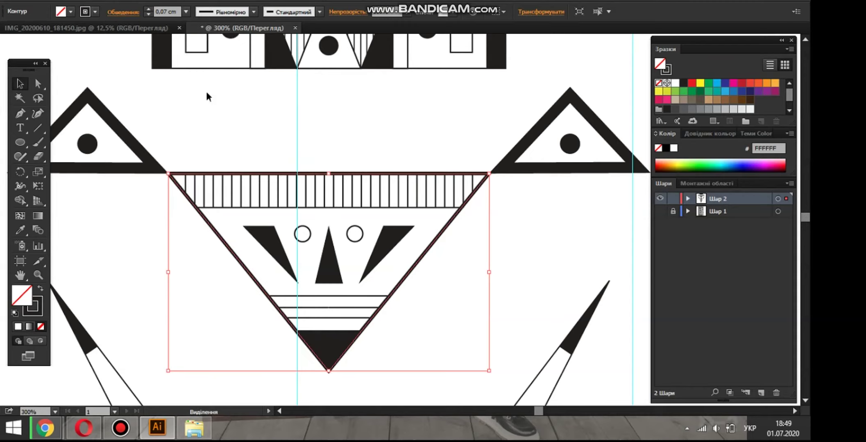
left_click(226, 136)
Set the outline stroke of the wide rectangular band above the face triangle to 0.07 cm
scroll(245, 143, "up", 5)
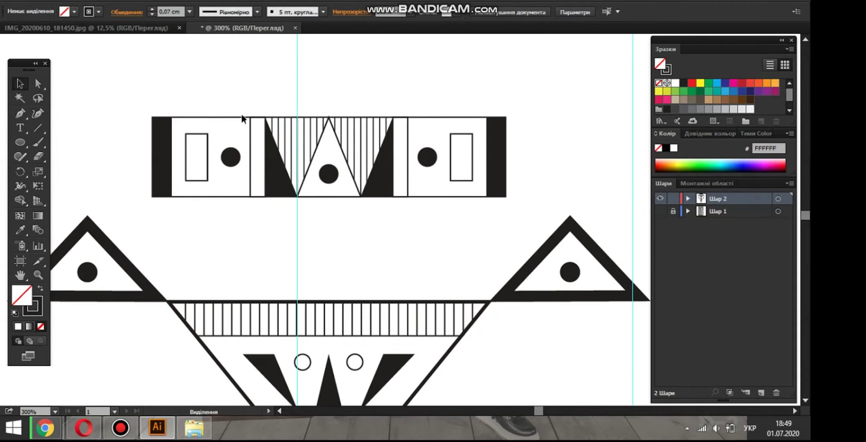
left_click(242, 118)
left_click(186, 11)
left_click(211, 87)
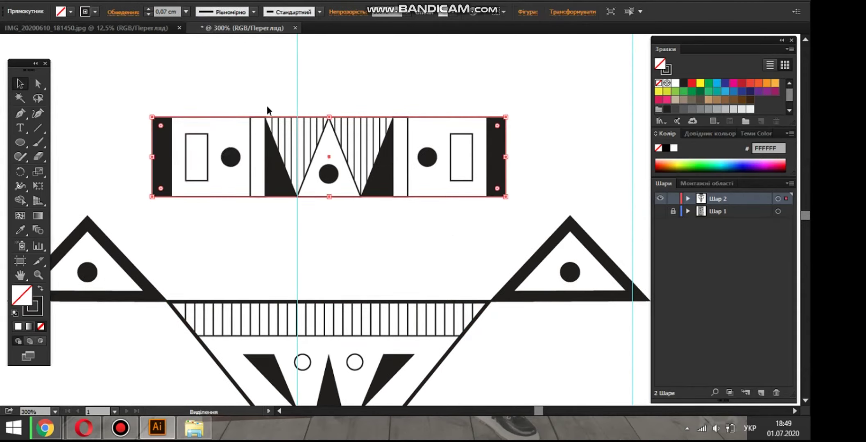
left_click(220, 79)
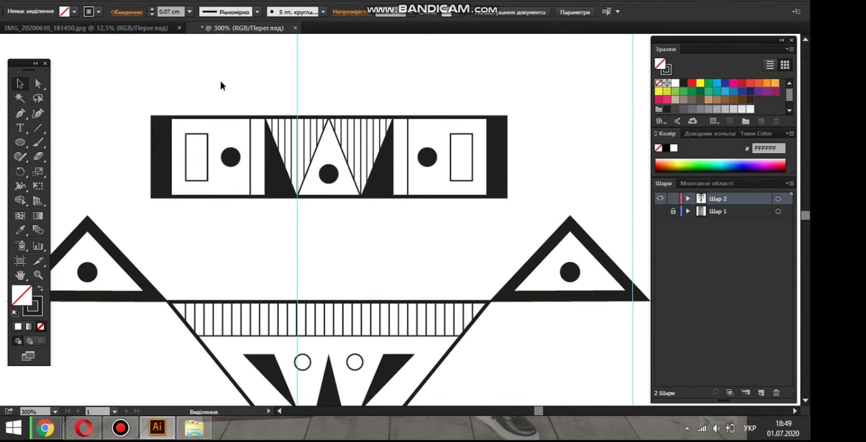
Try a 0.05 cm stroke on the two small eye circles inside the face triangle
scroll(376, 211, "down", 2)
scroll(391, 186, "down", 1)
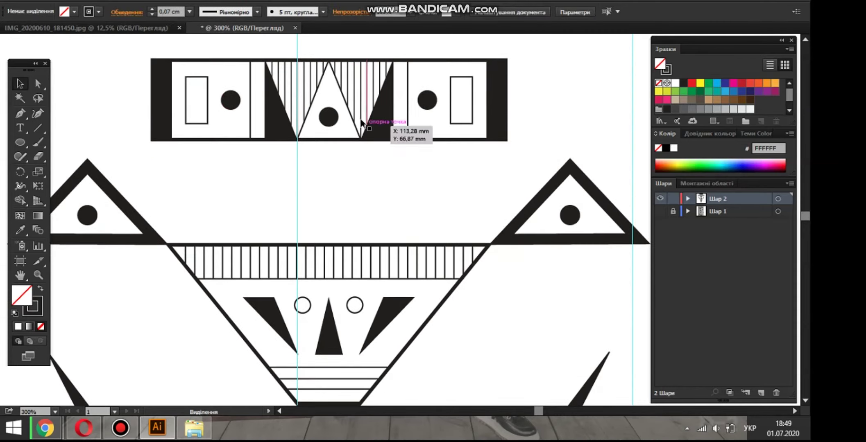
scroll(374, 185, "down", 6)
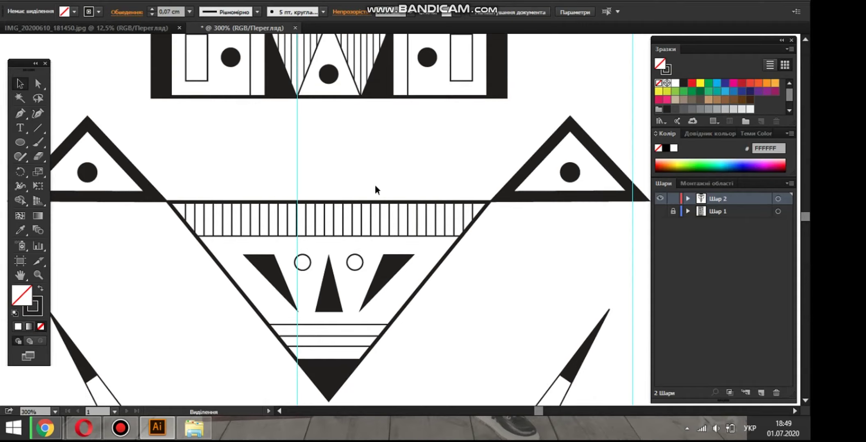
left_click(353, 185)
left_click(302, 177, "shift")
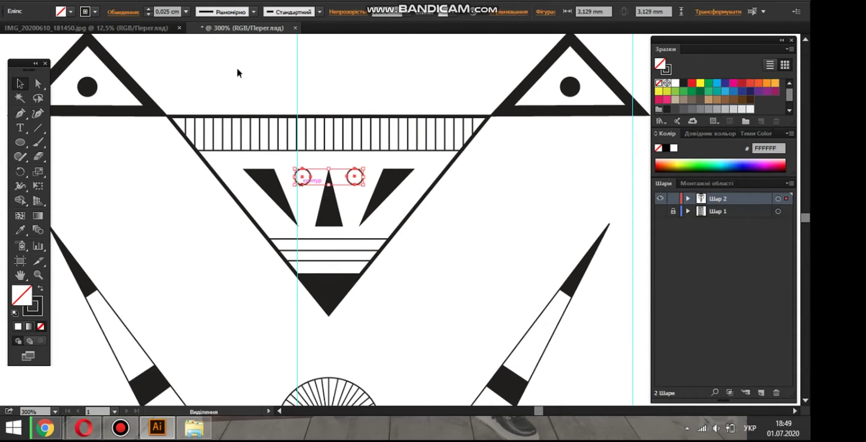
left_click(187, 12)
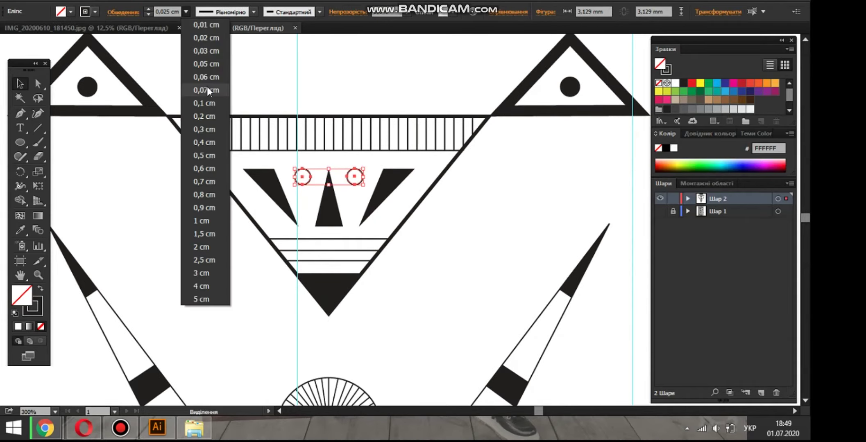
left_click(209, 63)
left_click(235, 76)
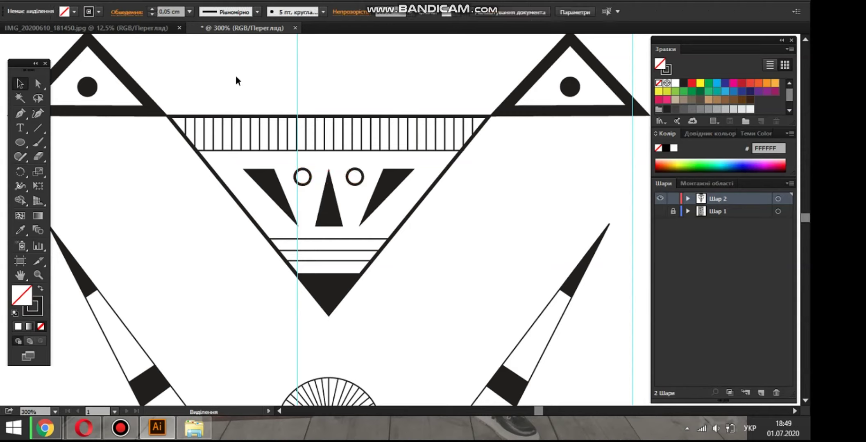
Reduce the stroke of both small eye circles to 0.03 cm
left_click(298, 171)
left_click(347, 176, "shift")
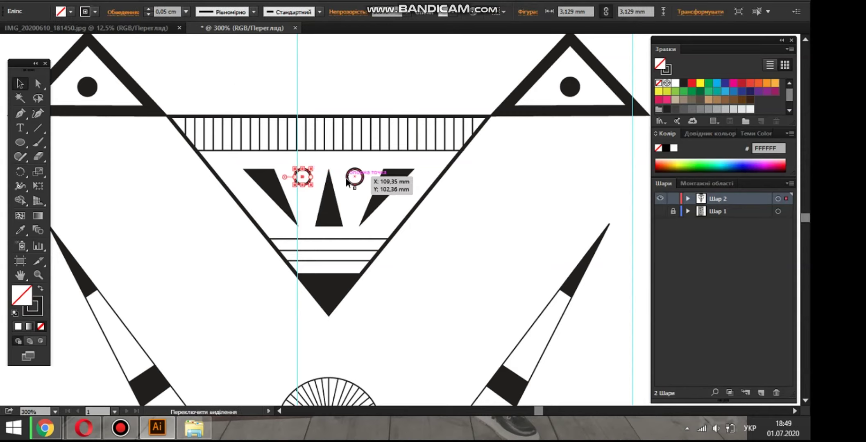
left_click(187, 12)
left_click(203, 51)
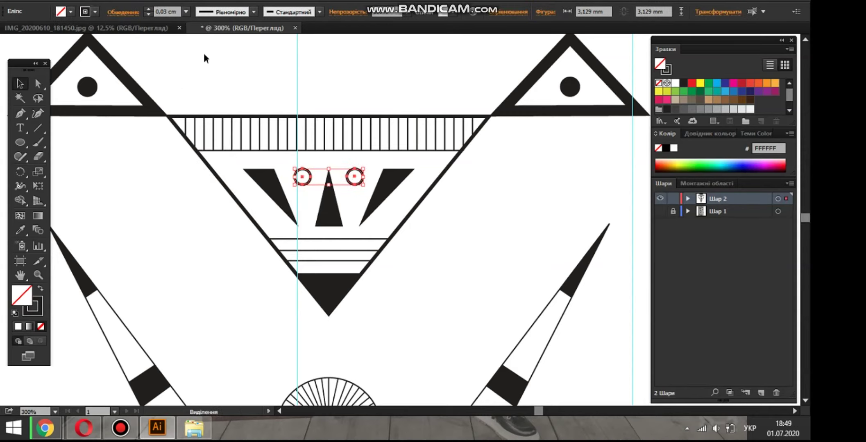
left_click(291, 71)
Try a 0.06 cm stroke on the outlines of the two slanted side spikes
scroll(342, 159, "down", 2)
scroll(361, 204, "down", 3)
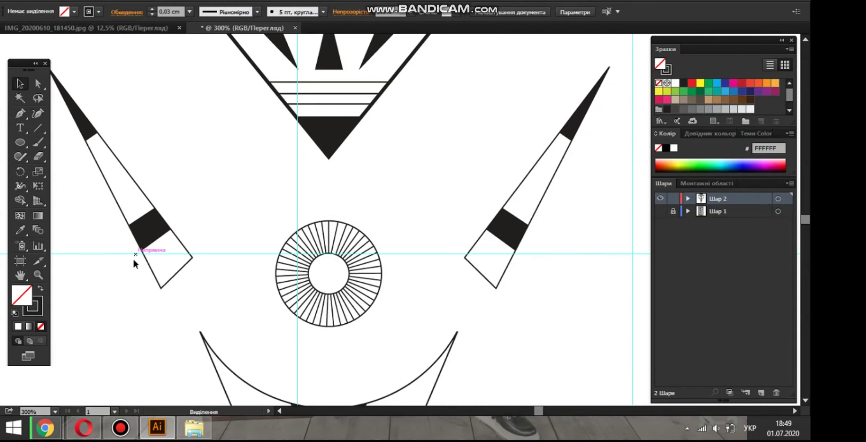
left_click(145, 188)
left_click(518, 192, "shift")
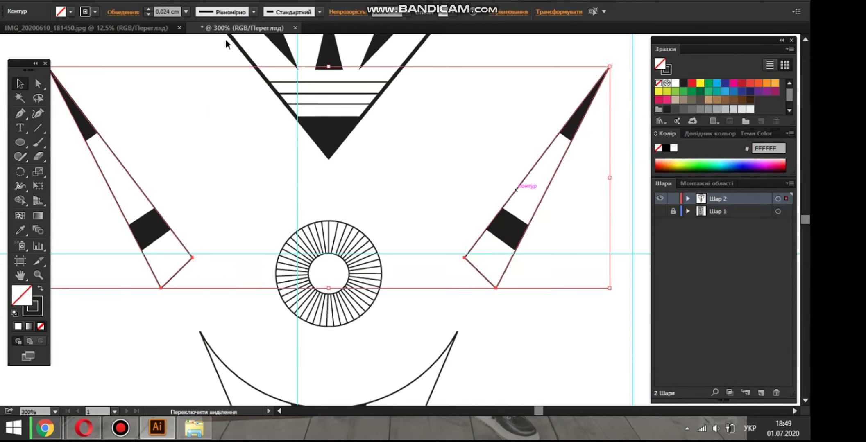
left_click(186, 12)
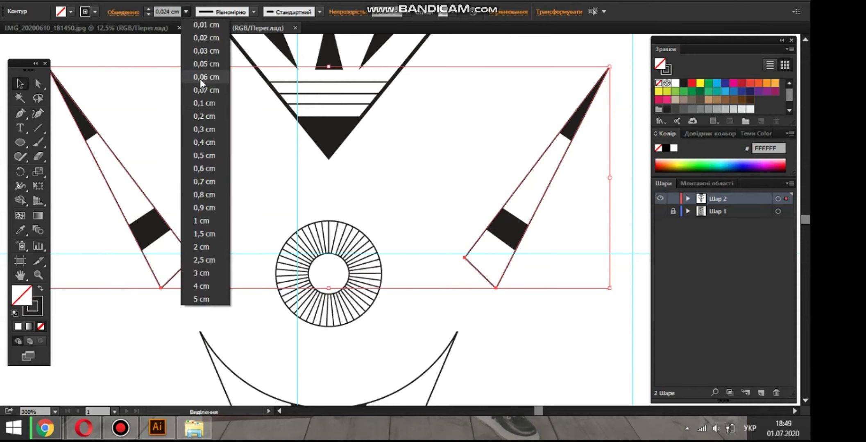
left_click(200, 78)
left_click(266, 79)
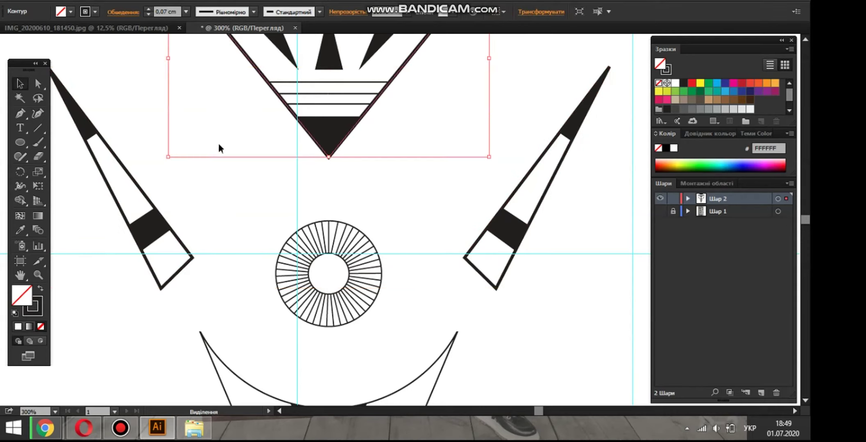
left_click(153, 170)
Set the outline stroke of both slanted side spikes to 0.07 cm
scroll(210, 181, "down", 2)
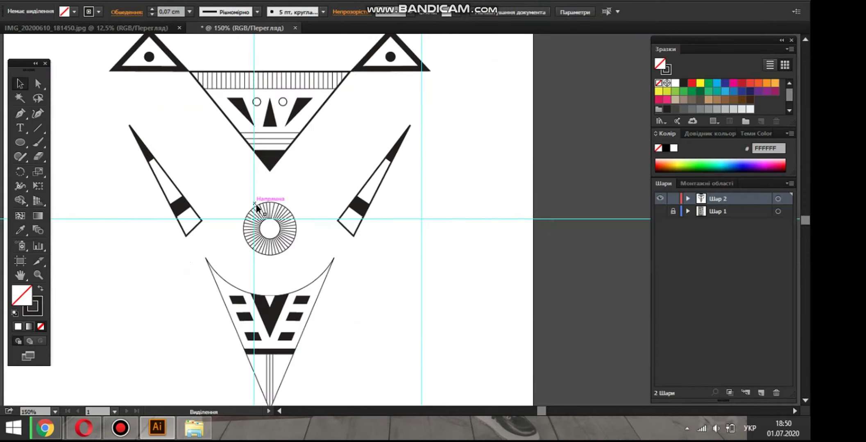
scroll(258, 208, "up", 2)
left_click(174, 230)
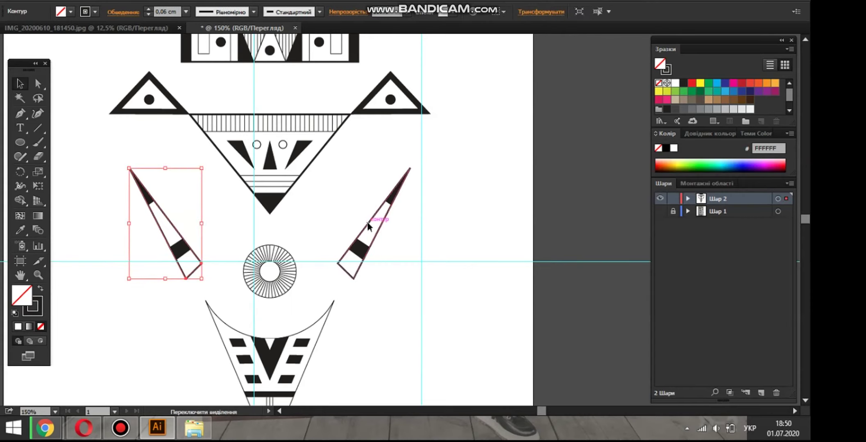
left_click(367, 222, "shift")
left_click(186, 11)
left_click(199, 84)
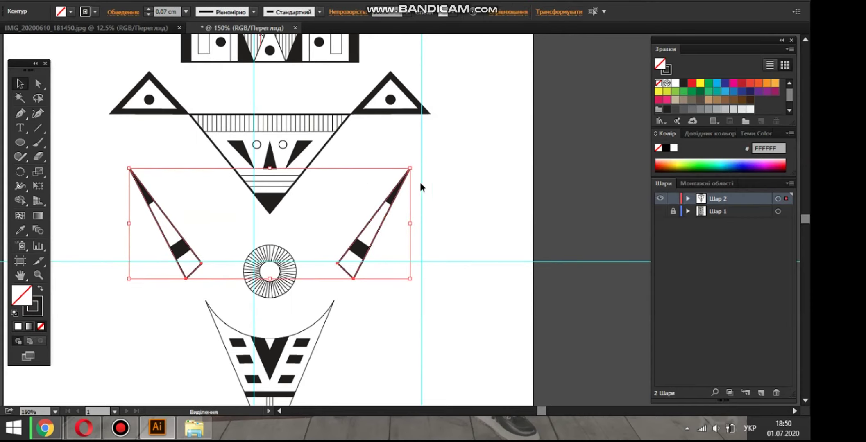
left_click(342, 157)
Set the stroke of the horizontal line beneath the vertical hatching in the face triangle to 0.07 cm
left_click(313, 132)
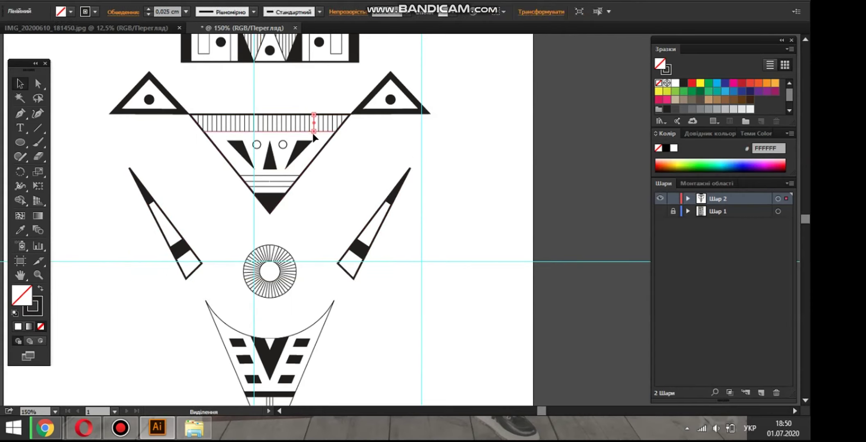
left_click(278, 143)
scroll(278, 143, "up", 2)
left_click(269, 120)
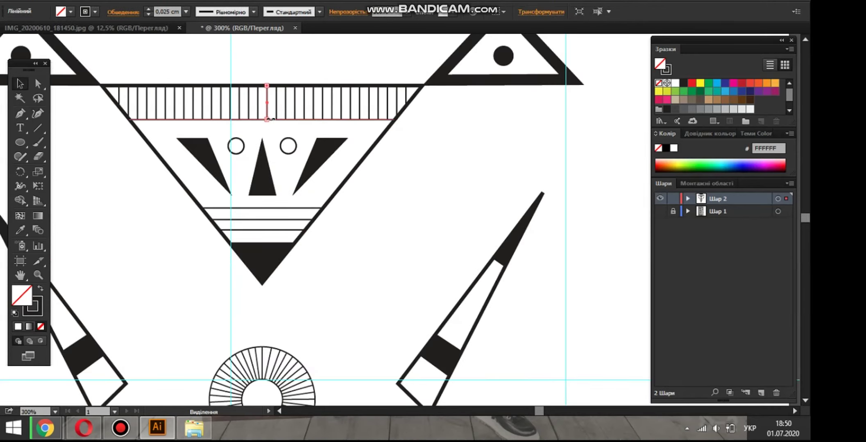
left_click(273, 120)
left_click(186, 12)
left_click(208, 90)
left_click(414, 177)
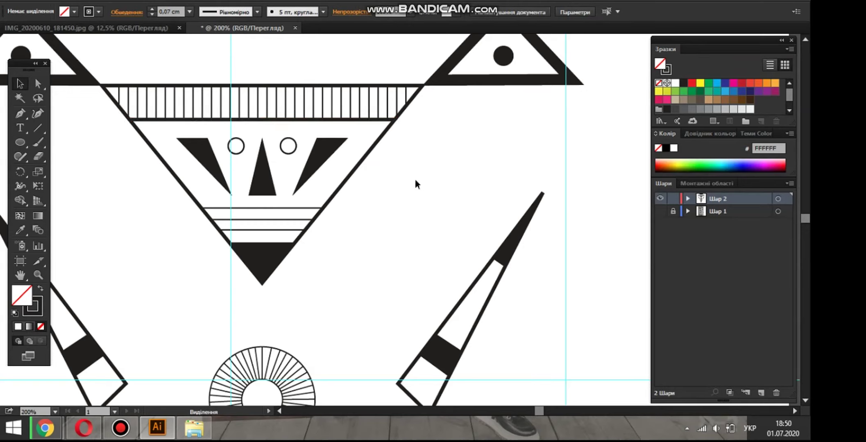
Set the stroke of the rayed ornament's outer circle to 0.07 cm
scroll(414, 177, "down", 3)
scroll(390, 199, "up", 1)
scroll(389, 199, "up", 1)
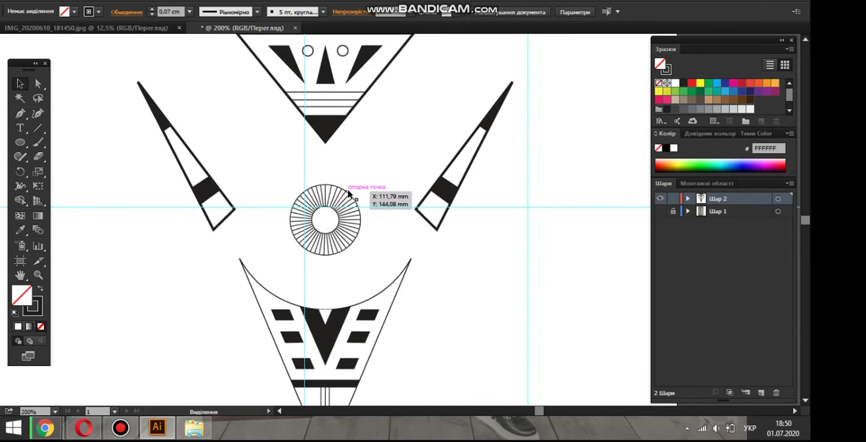
left_click(345, 187)
scroll(349, 164, "up", 2)
left_click(335, 185)
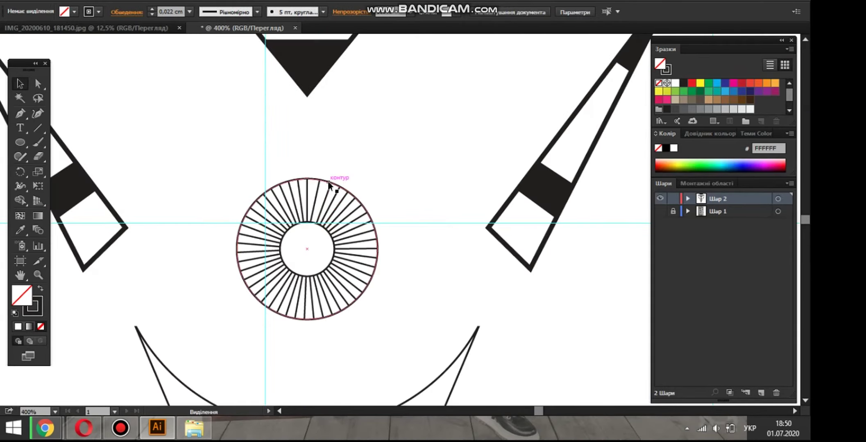
left_click(186, 11)
left_click(205, 90)
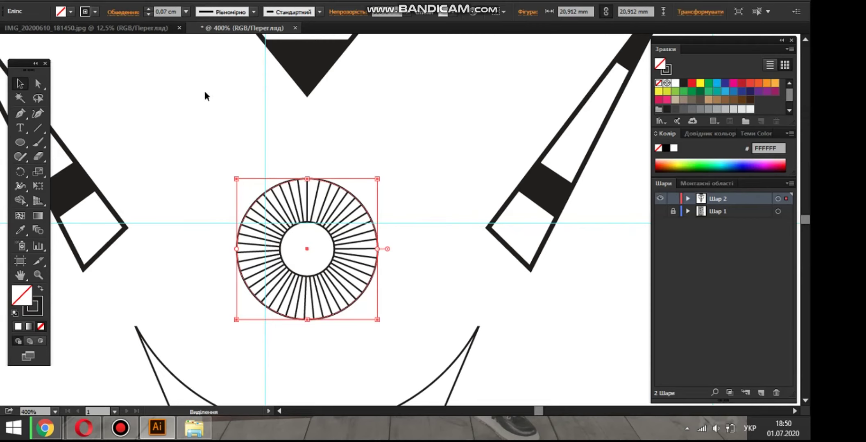
left_click(209, 143)
Set the stroke of the rayed ornament's inner circle to 0.07 cm
scroll(245, 205, "down", 2)
scroll(246, 206, "up", 2)
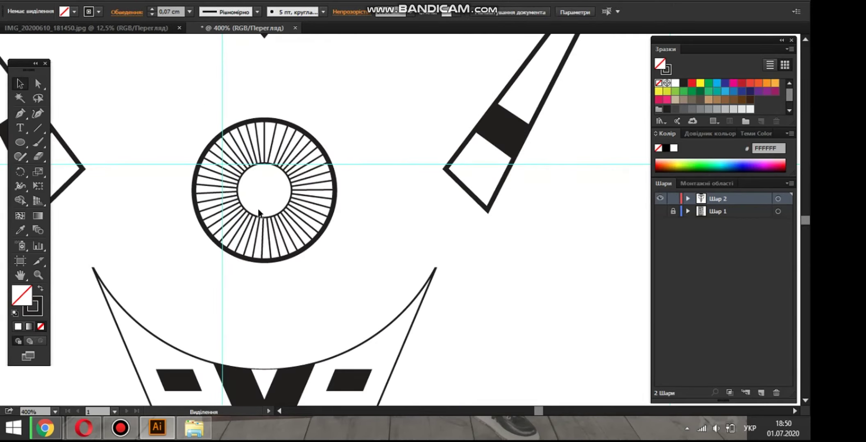
left_click(253, 218)
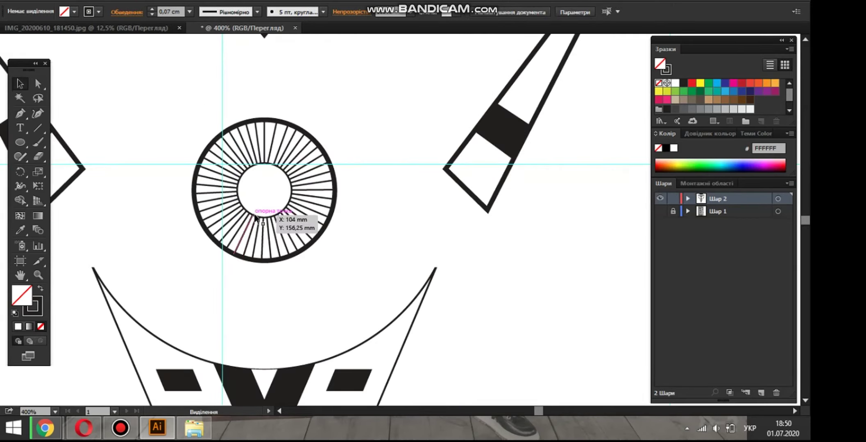
scroll(242, 203, "up", 2)
left_click(241, 196)
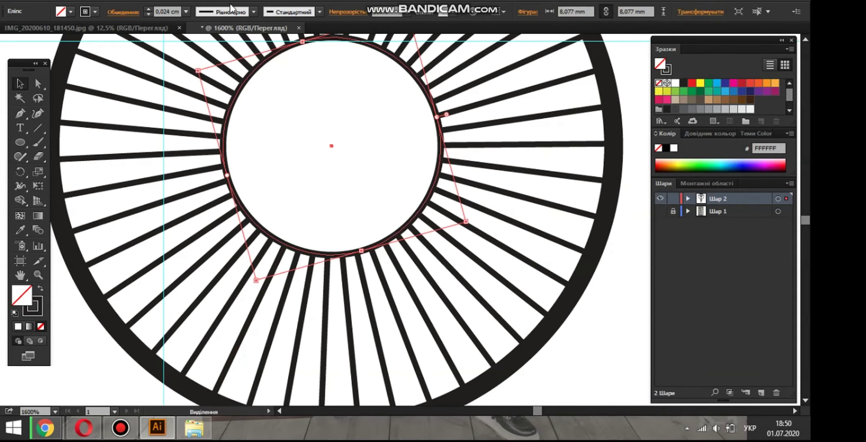
left_click(185, 12)
left_click(201, 92)
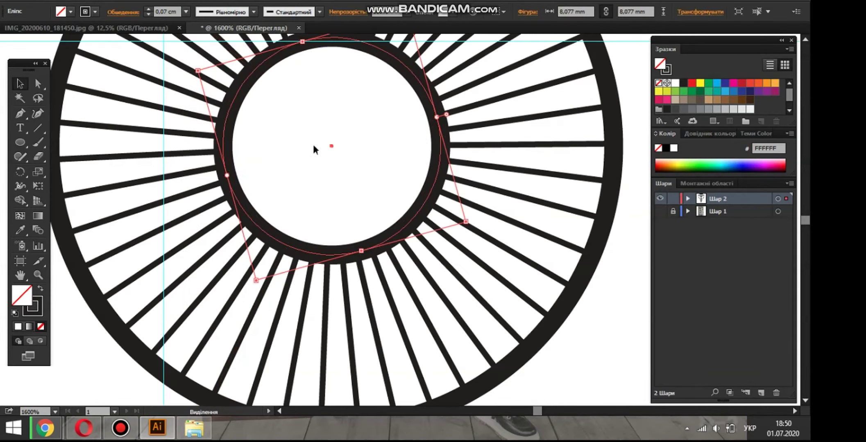
scroll(463, 206, "down", 3)
left_click(478, 196)
Set the outline stroke of the lower triangle with the curved upper edge to 0.07 cm
scroll(454, 193, "down", 4)
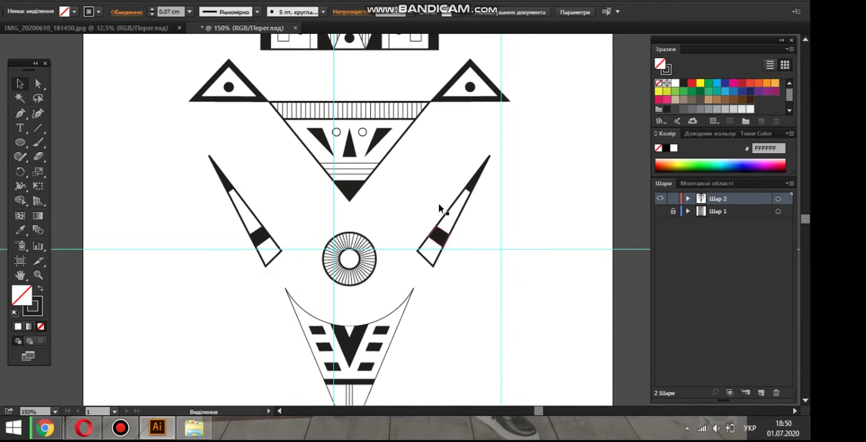
scroll(428, 296, "up", 3)
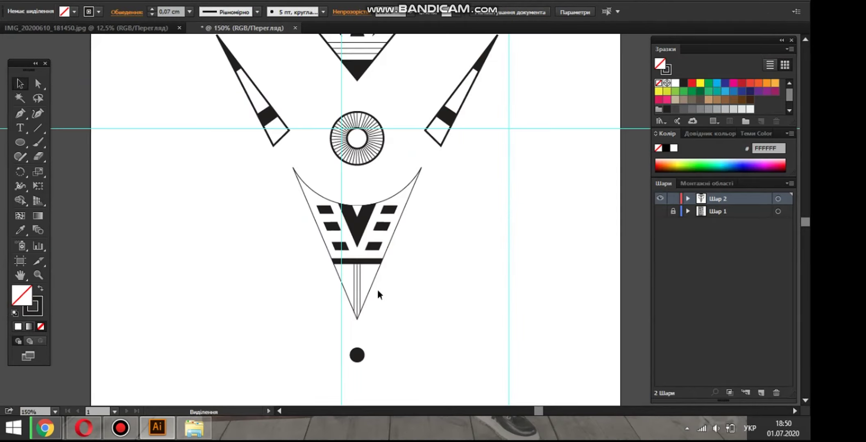
left_click(386, 178)
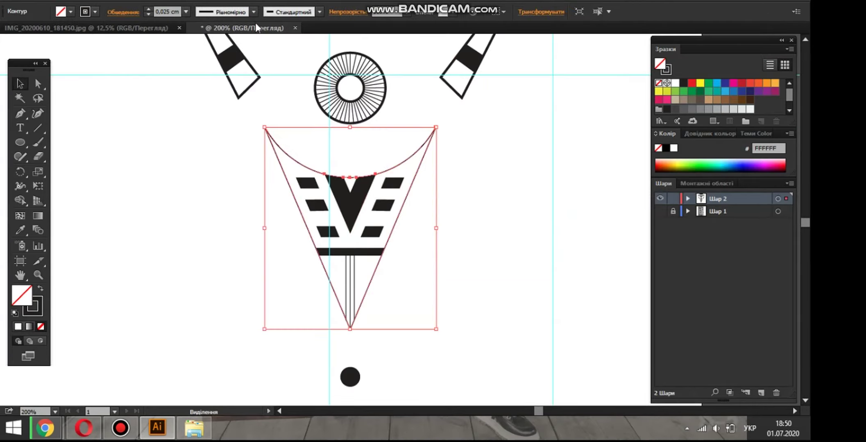
left_click(186, 12)
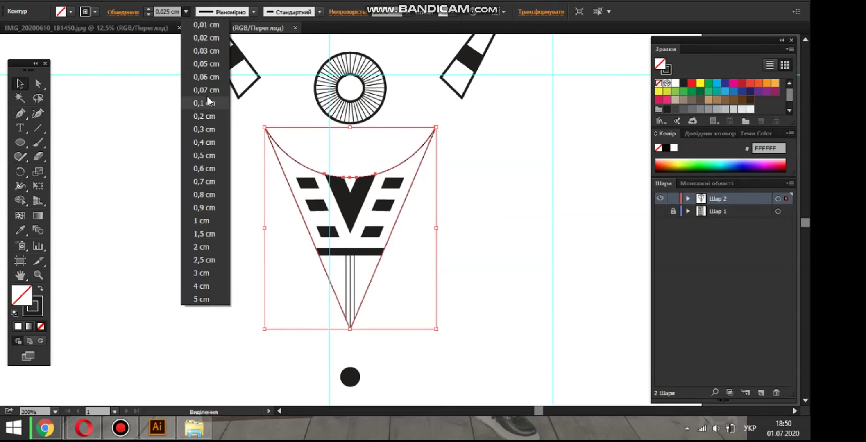
left_click(206, 92)
Align the outline stroke of both slanted side spikes to the inside of their paths
scroll(206, 97, "up", 8)
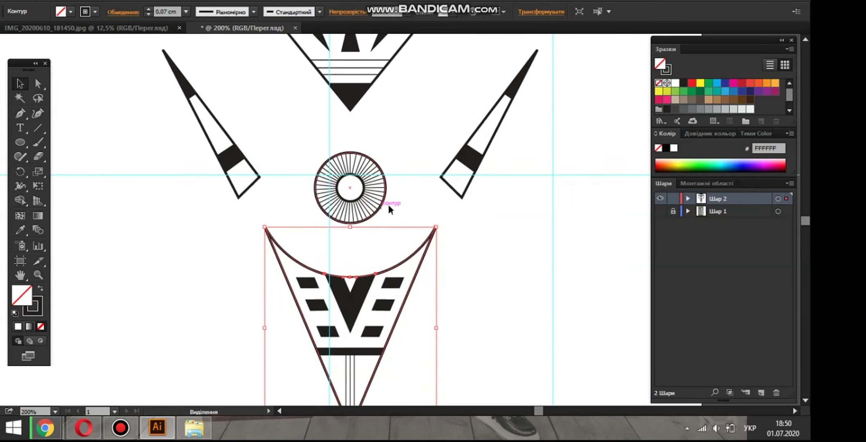
scroll(416, 210, "down", 4)
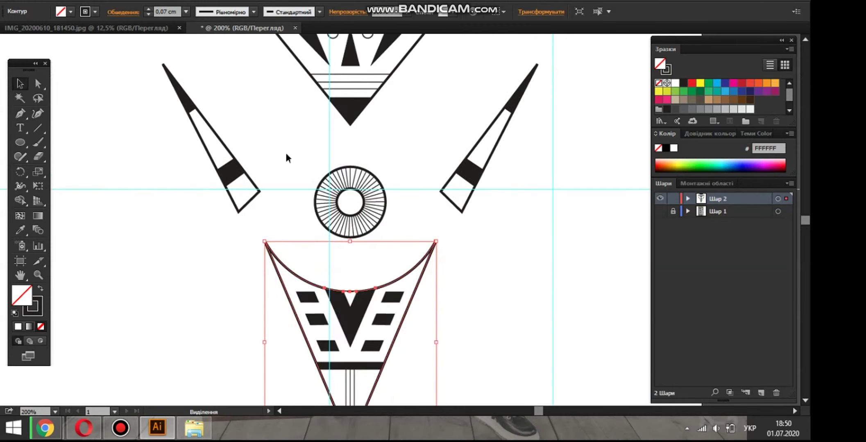
left_click(216, 131)
left_click(498, 142, "shift")
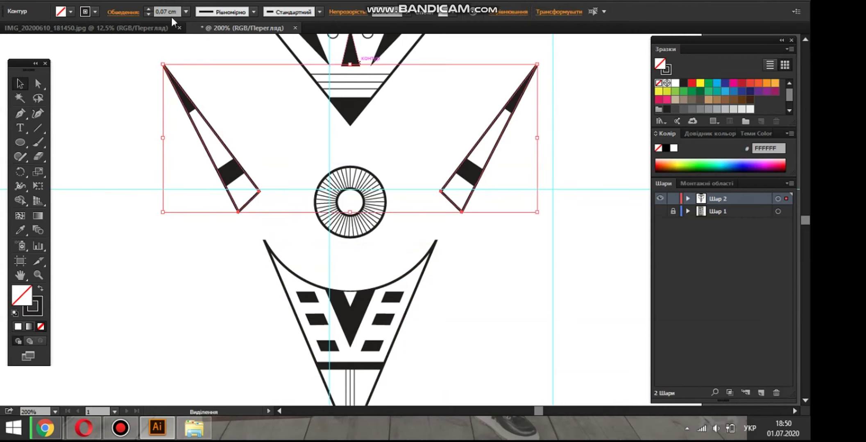
left_click(123, 12)
left_click(68, 75)
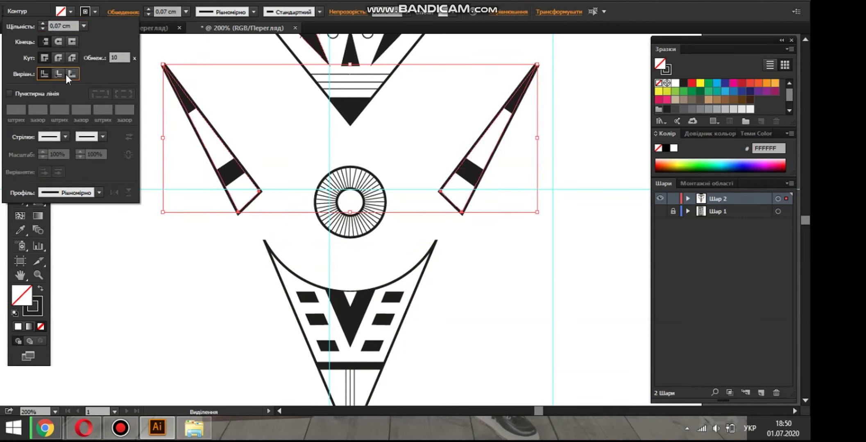
left_click(62, 73)
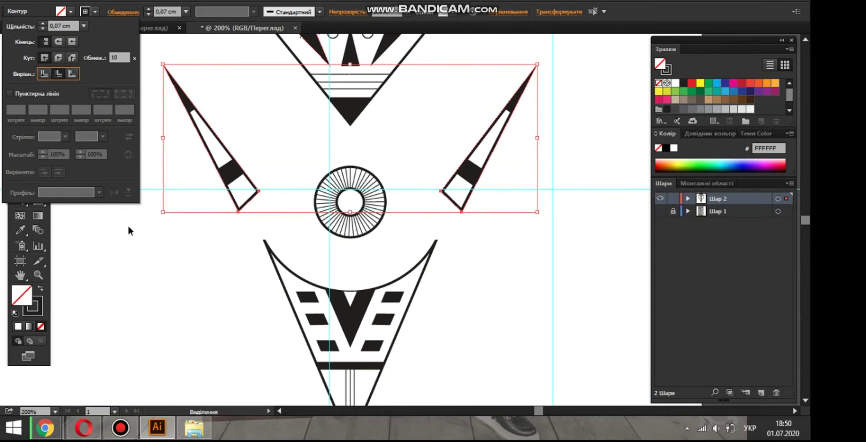
left_click(406, 256)
Align the outline stroke of the lower curved-edge triangle to the outside of its path
scroll(407, 255, "down", 5)
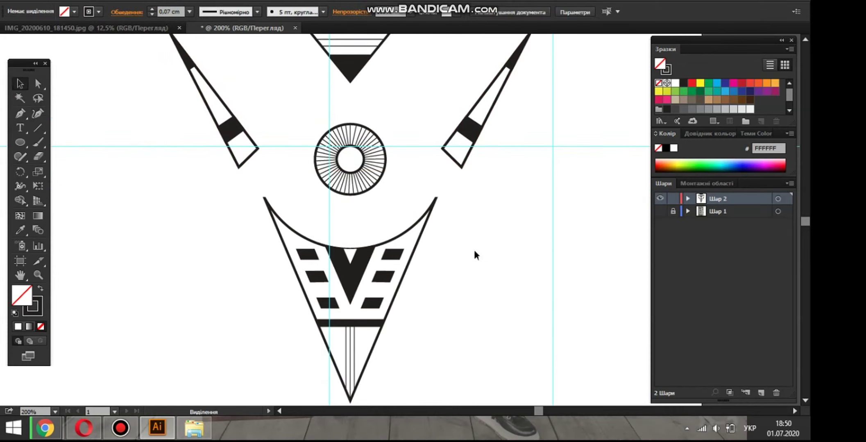
left_click(371, 292)
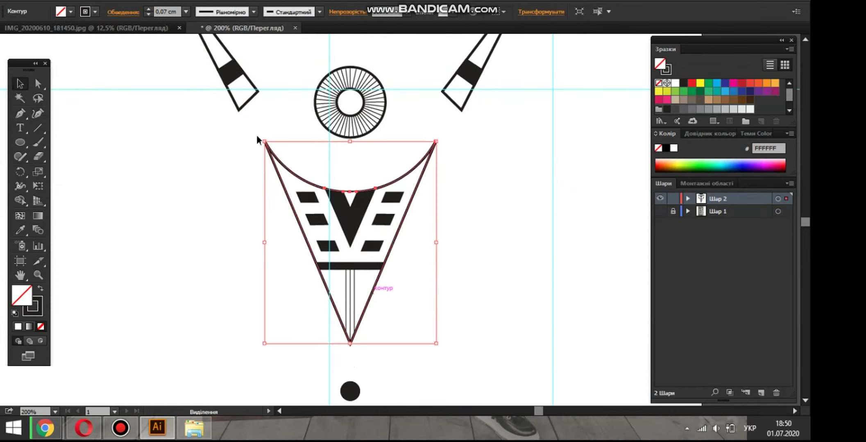
left_click(133, 14)
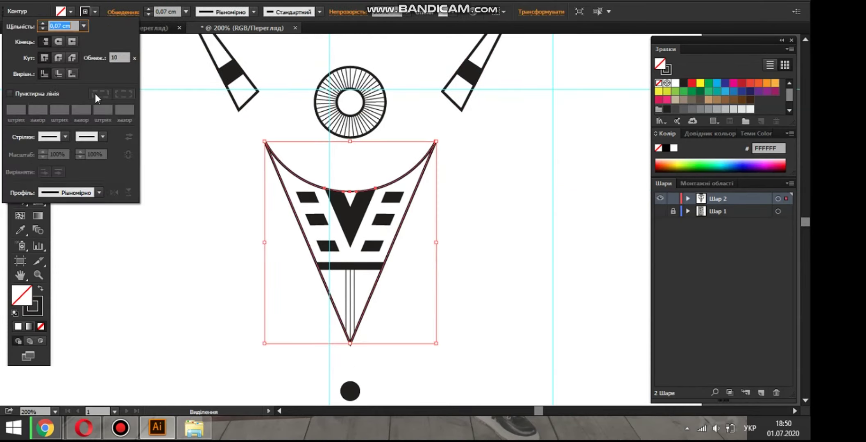
left_click(66, 77)
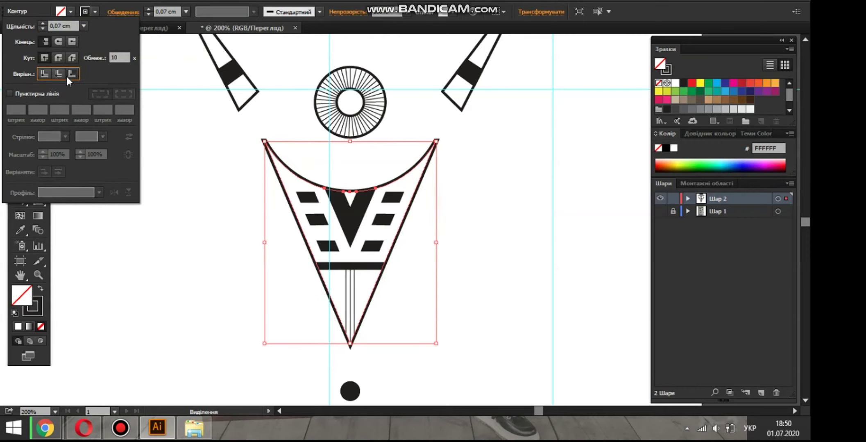
left_click(199, 245)
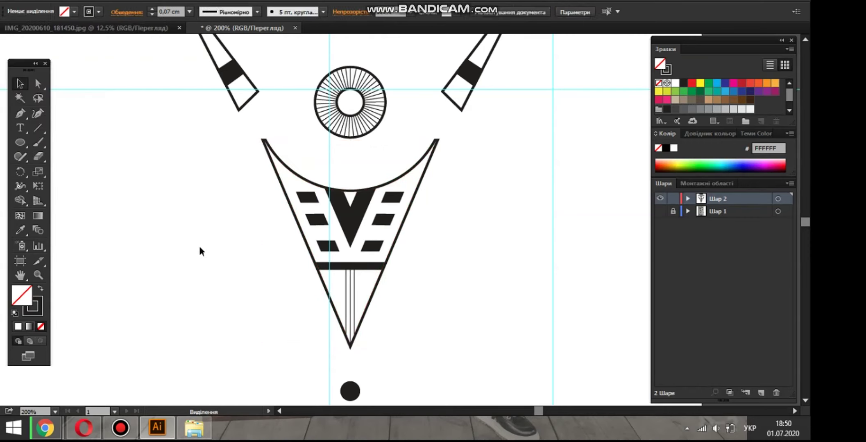
Try outside stroke alignment on the left slanted spike and return it to inside alignment
scroll(199, 244, "up", 3)
scroll(199, 242, "down", 3)
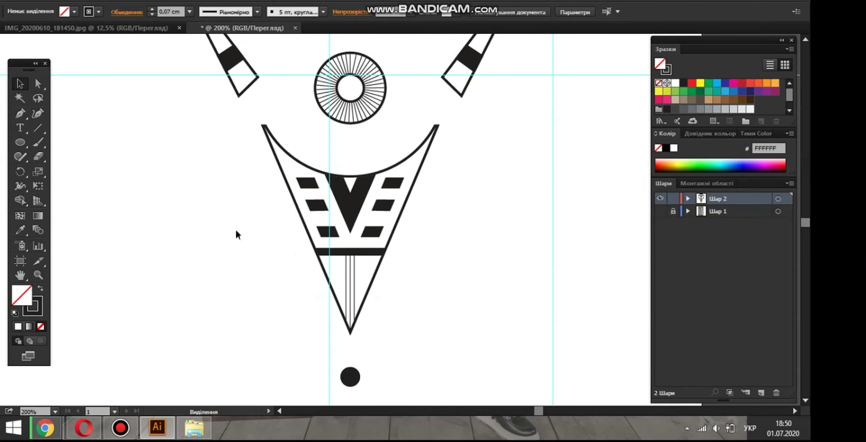
left_click(247, 88)
left_click(122, 12)
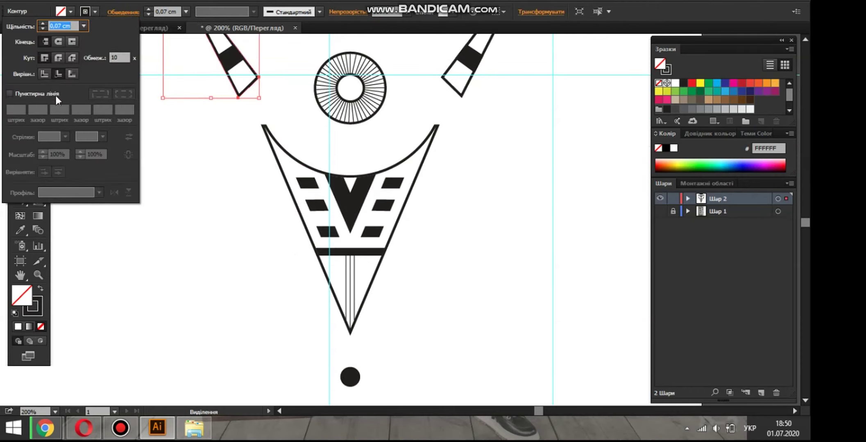
left_click(65, 73)
scroll(230, 154, "up", 5)
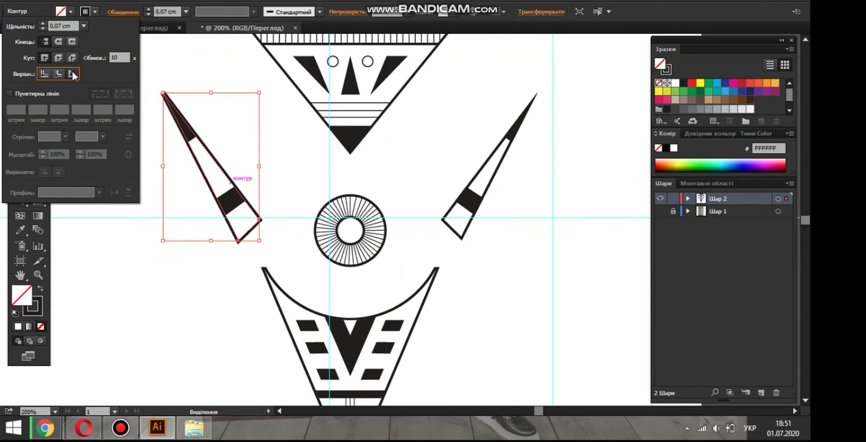
left_click(57, 73)
left_click(191, 295)
left_click(196, 302)
Nudge the whole ornament slightly upward on the page
scroll(243, 260, "down", 2)
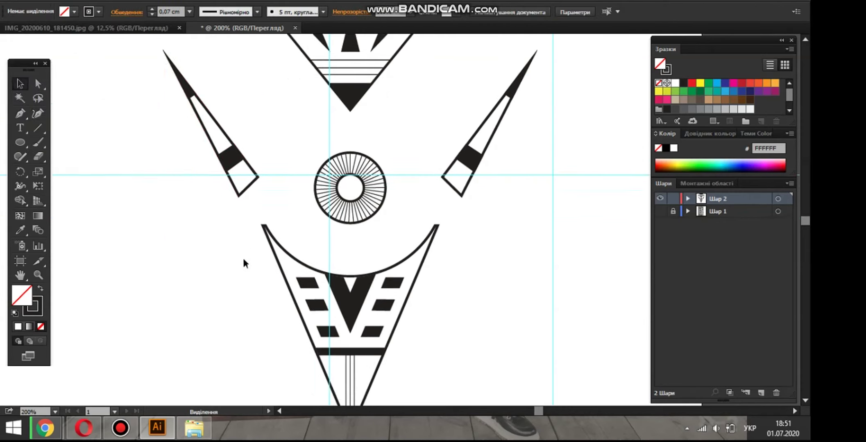
scroll(243, 262, "down", 5)
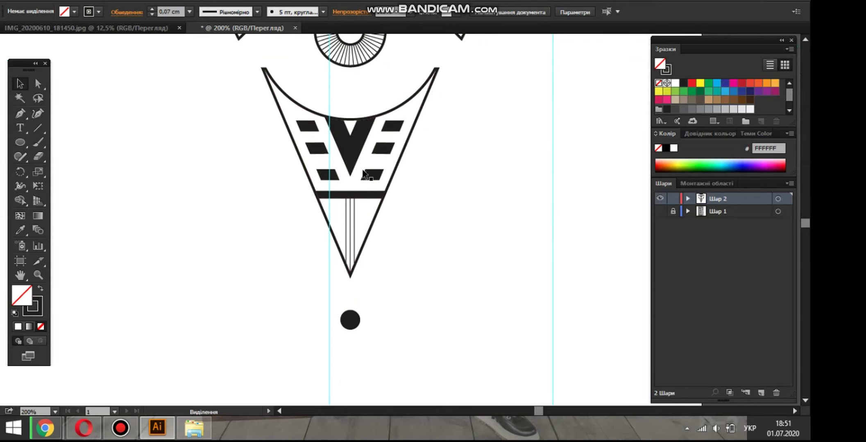
scroll(468, 183, "up", 4)
scroll(489, 200, "down", 5)
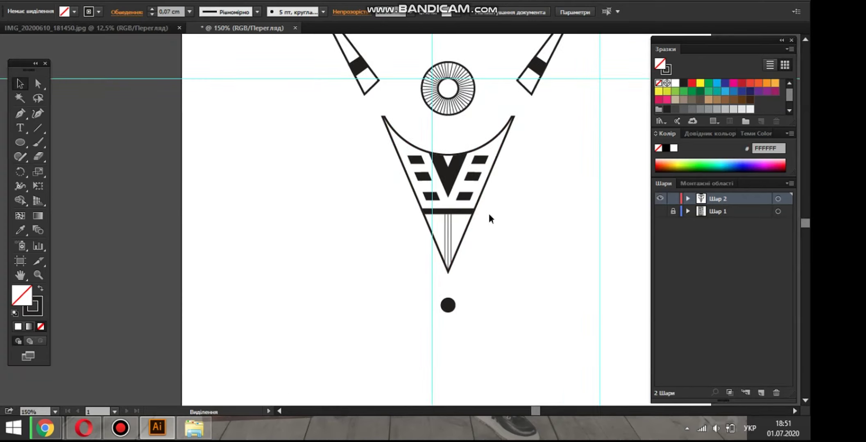
scroll(488, 212, "down", 4)
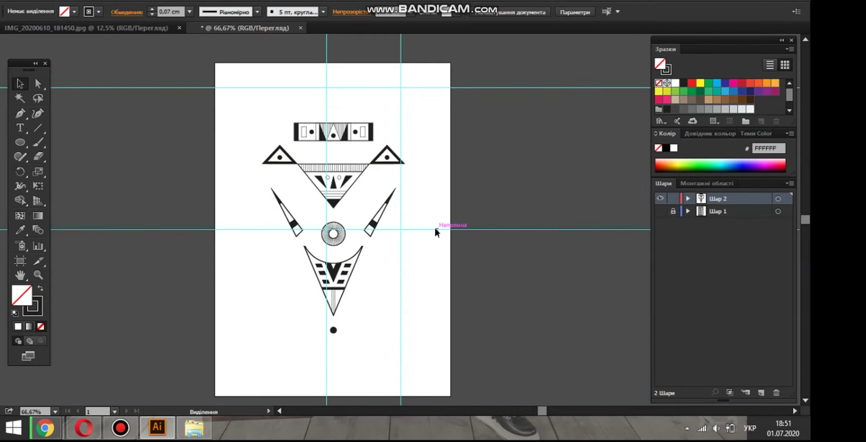
scroll(434, 244, "down", 2)
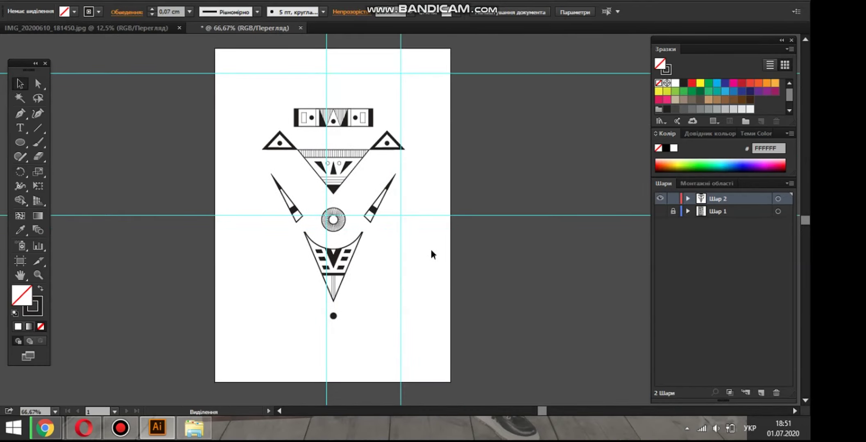
scroll(431, 251, "up", 1)
left_click_drag(250, 84, 435, 343)
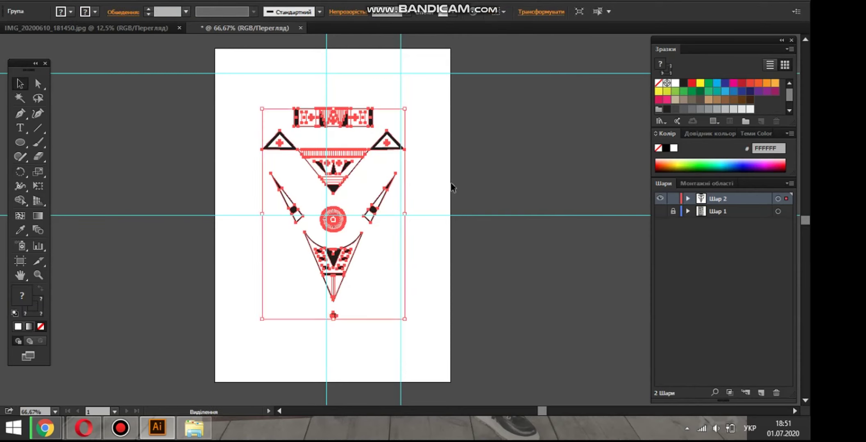
key("Up")
key("Up")
key("Up")
key("Up")
key("Up")
key("Up")
key("Up")
key("Up")
key("Up")
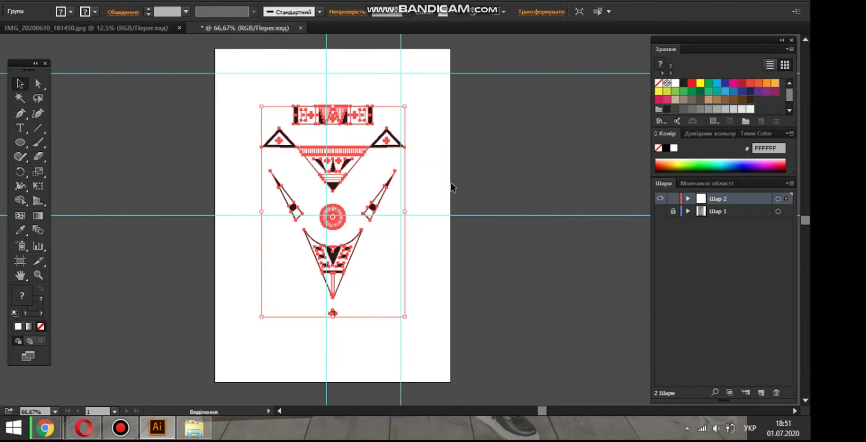
key("Up")
key("Up")
key("Up")
key("Up")
left_click(455, 189)
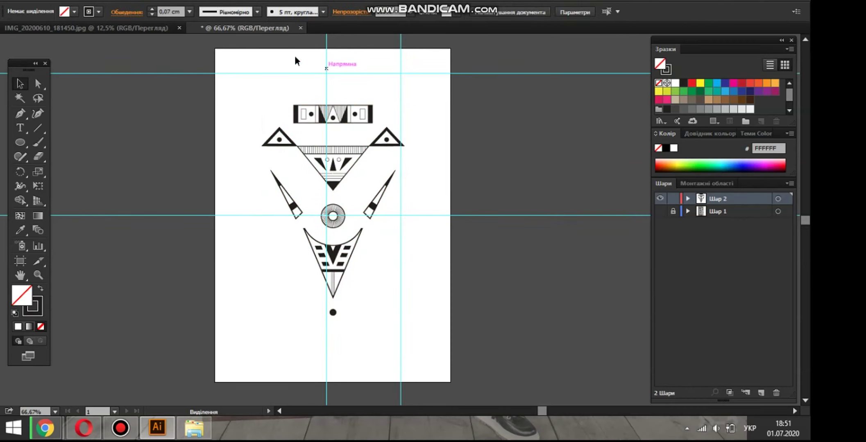
Hide the guides
right_click(168, 75)
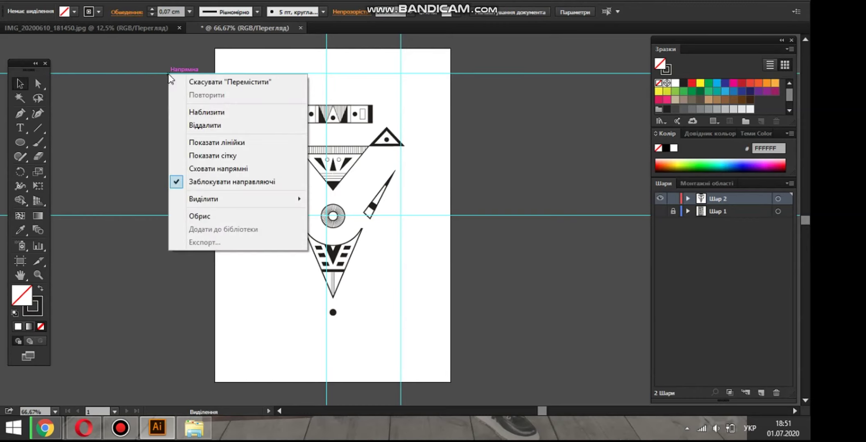
left_click(245, 169)
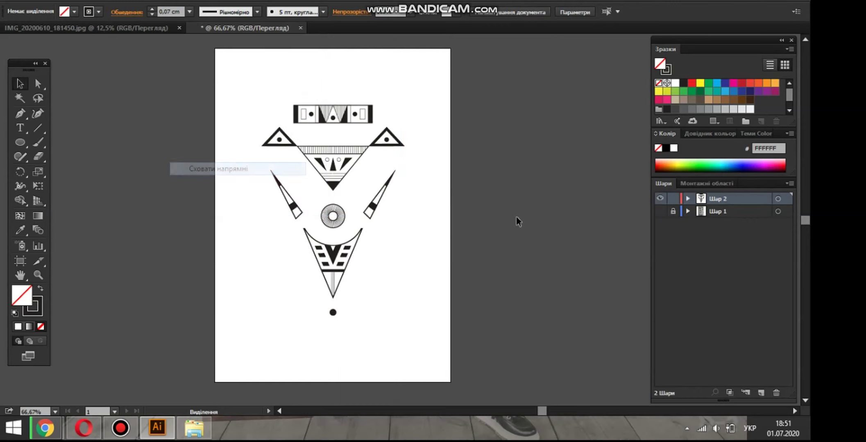
Examine the finished ornament up close and as a whole on the page
key("space")
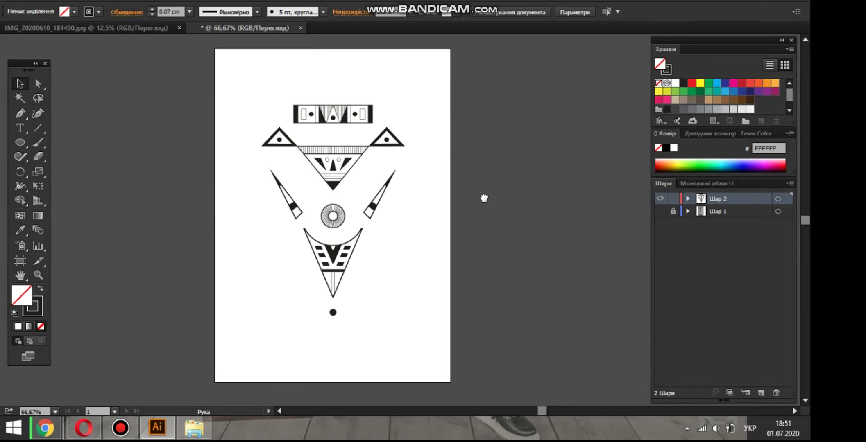
left_click_drag(473, 198, 500, 200)
scroll(448, 215, "up", 1)
scroll(447, 215, "up", 1)
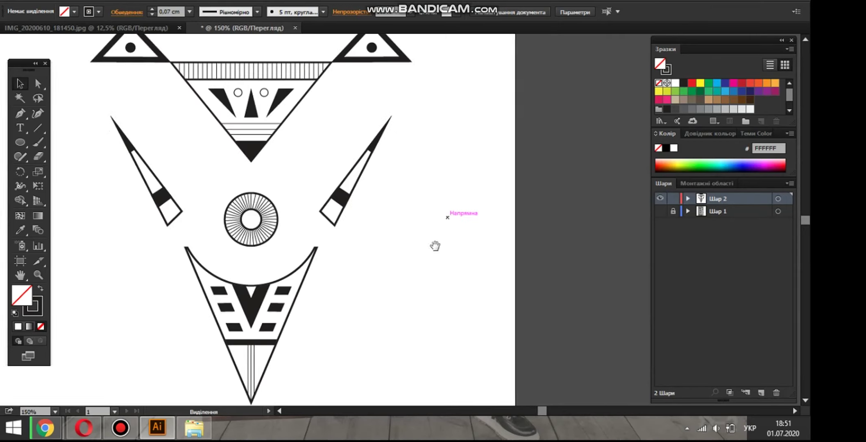
left_click_drag(435, 246, 558, 154)
scroll(552, 171, "up", 10)
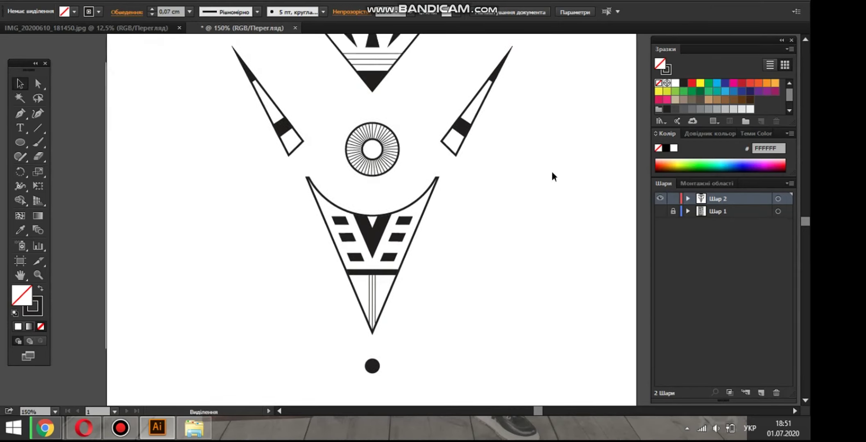
scroll(553, 181, "up", 8)
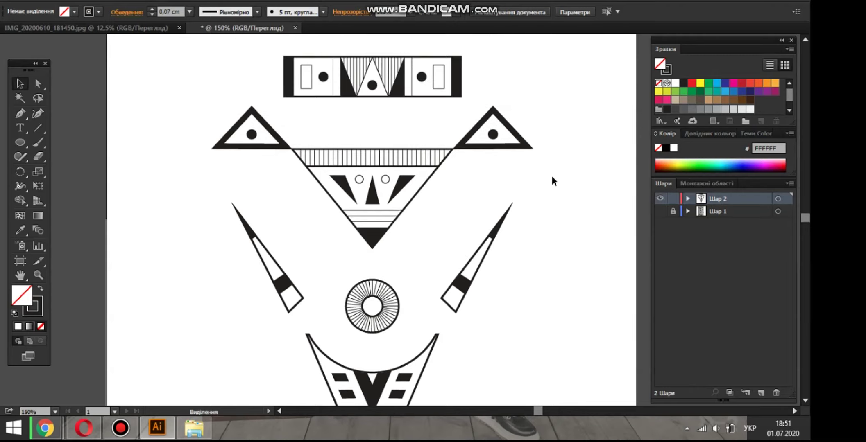
scroll(552, 187, "down", 3)
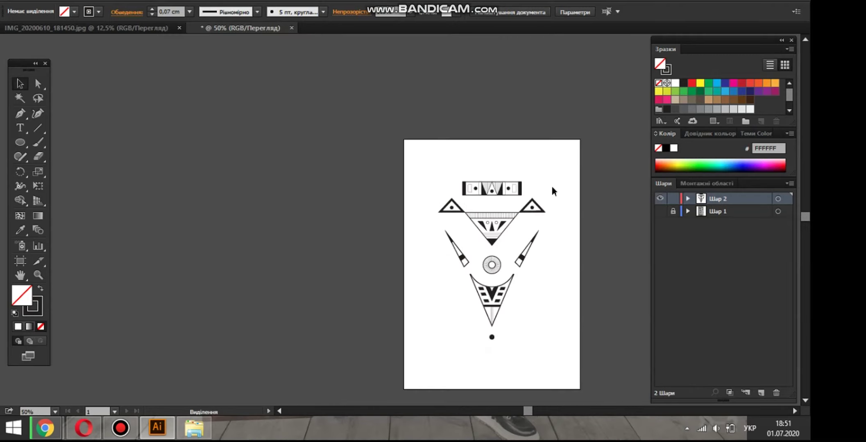
scroll(560, 188, "down", 1)
left_click_drag(558, 188, 515, 131)
scroll(491, 151, "up", 3)
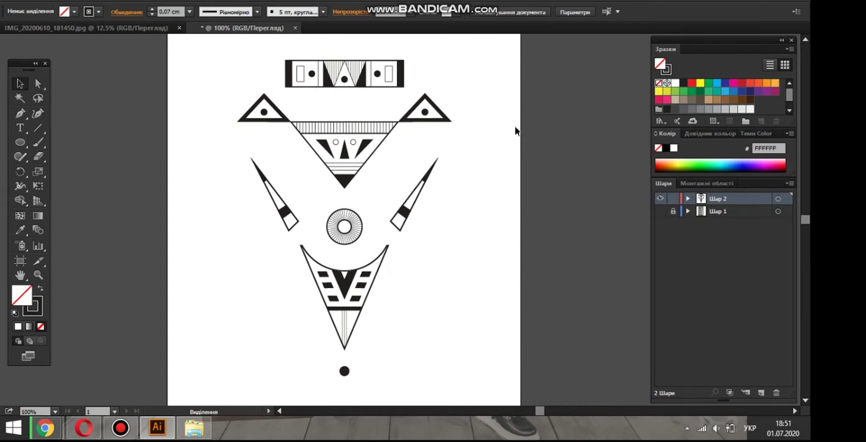